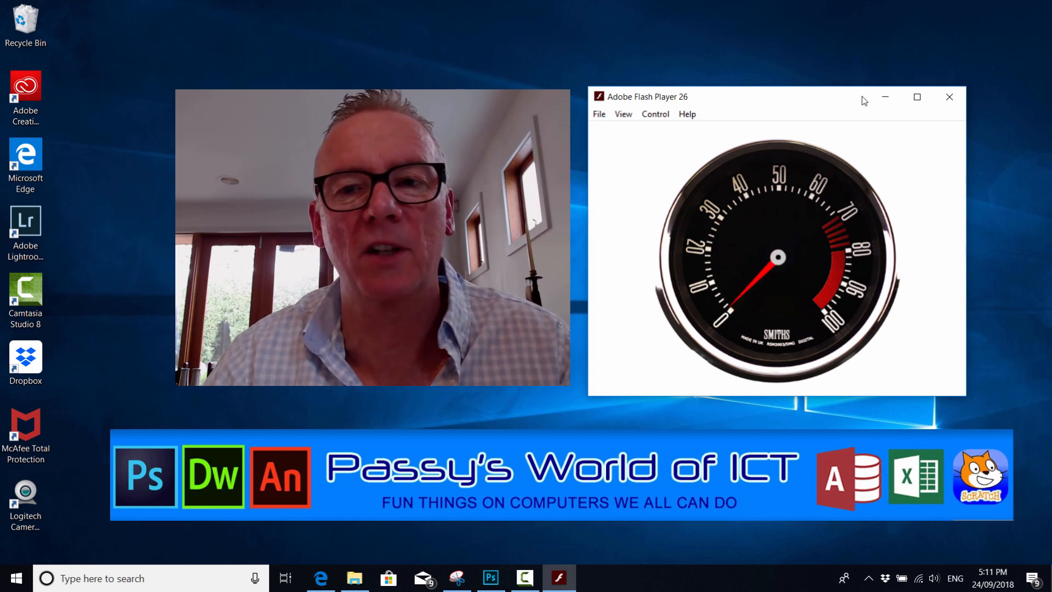
Close the Flash Player preview, switch to Microsoft Edge and open the Smiths tachometer picture from the motorcycle meter gauge vectors at full size
left_click(943, 94)
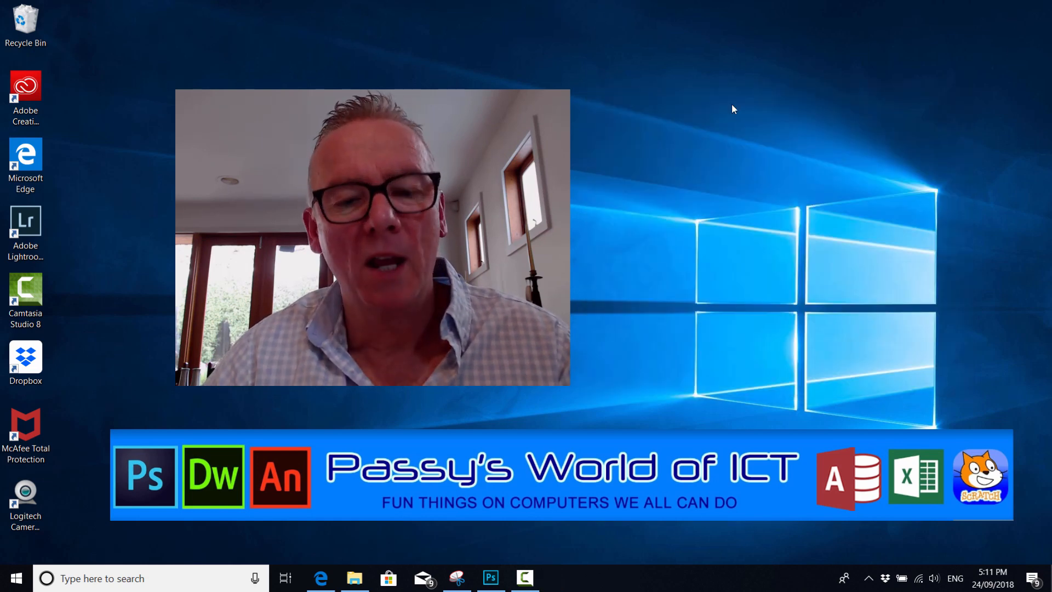
left_click(322, 578)
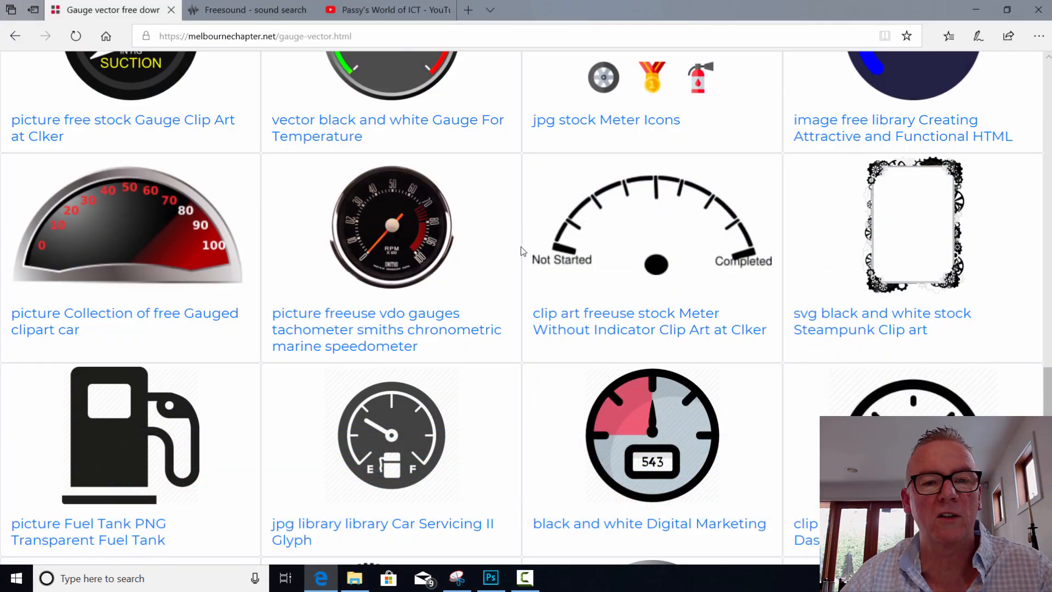
scroll(587, 211, "down", 15)
scroll(588, 210, "up", 8)
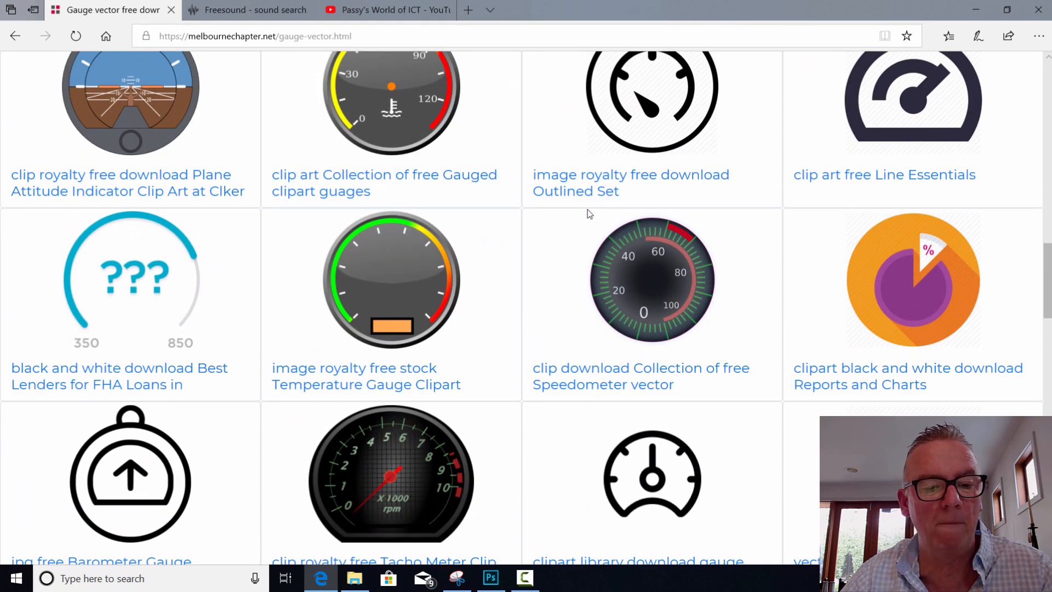
scroll(588, 209, "down", 6)
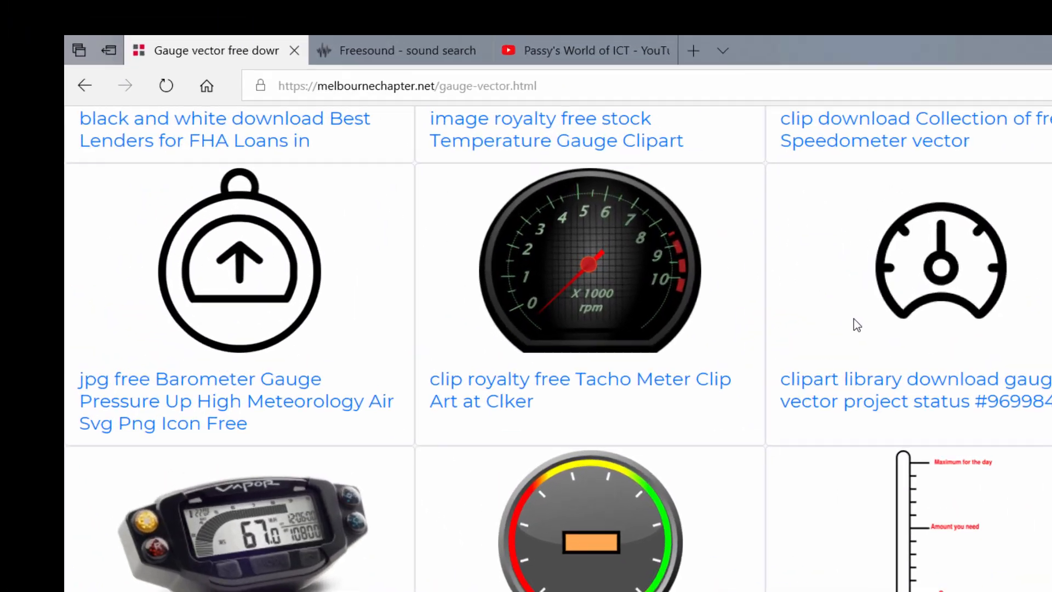
scroll(858, 325, "down", 10)
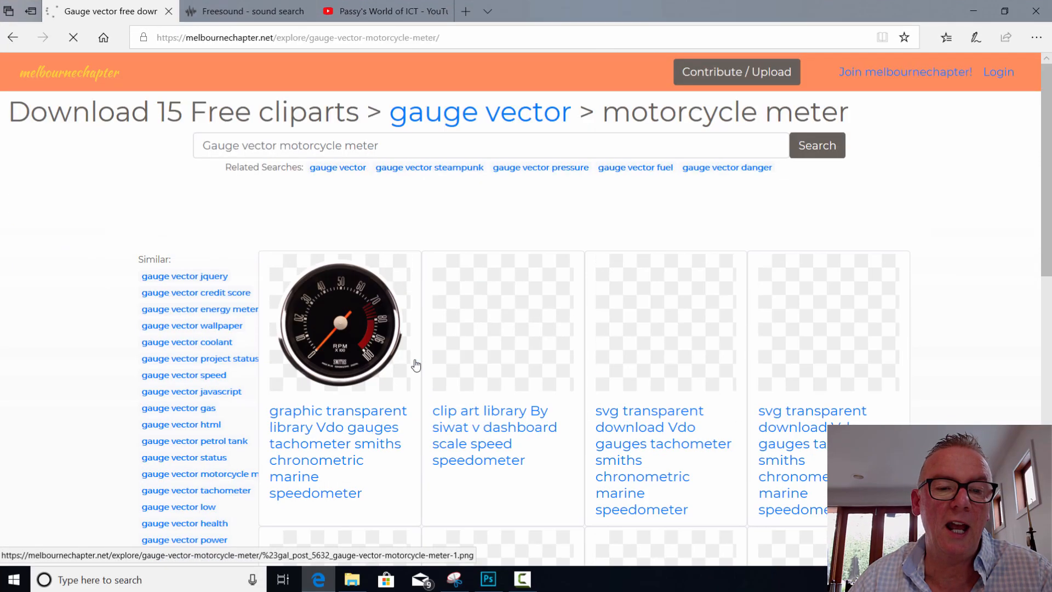
left_click(356, 438)
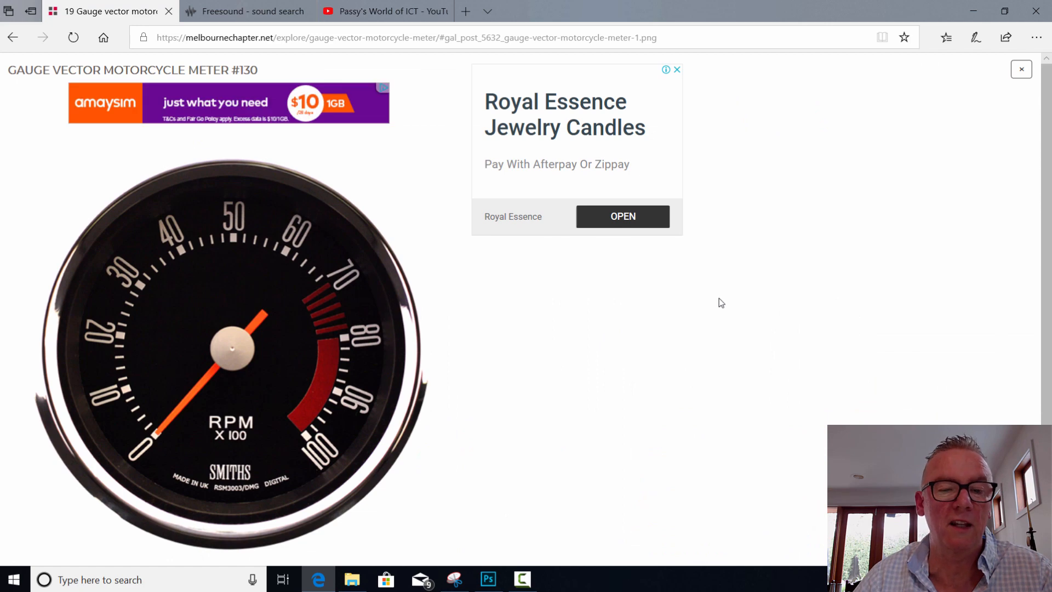
Capture the whole gauge picture as a rectangular snip with Snipping Tool, copy it to the clipboard and minimise the tool
left_click(467, 580)
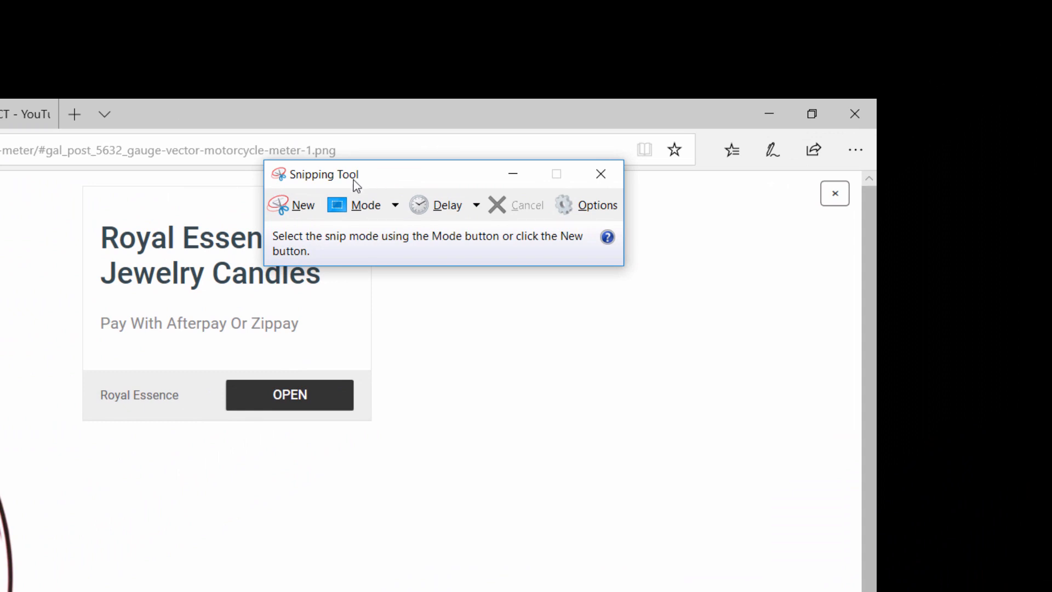
left_click(305, 207)
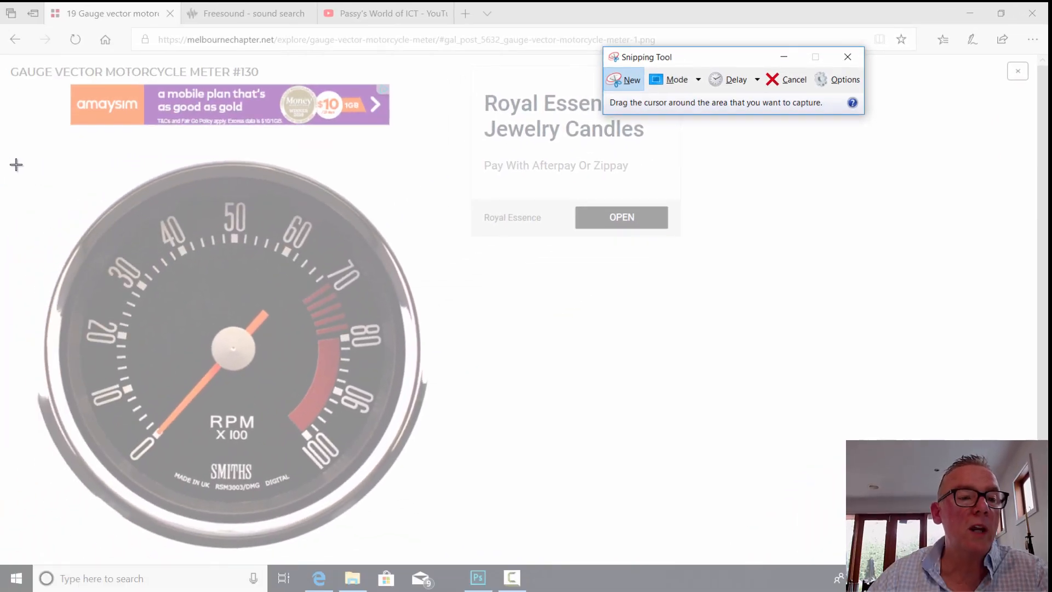
left_click_drag(10, 148, 462, 558)
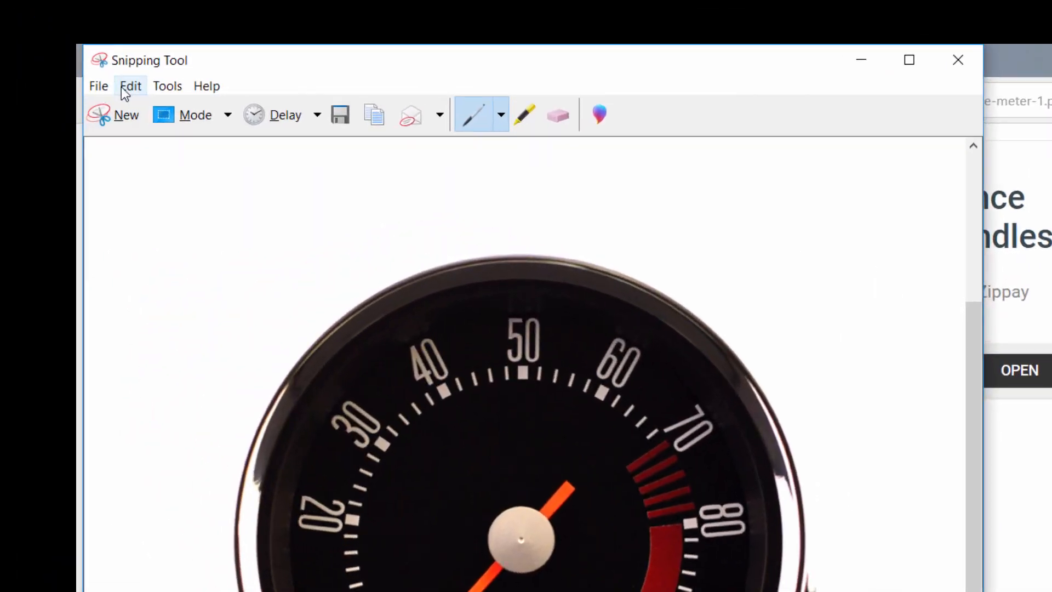
left_click(29, 29)
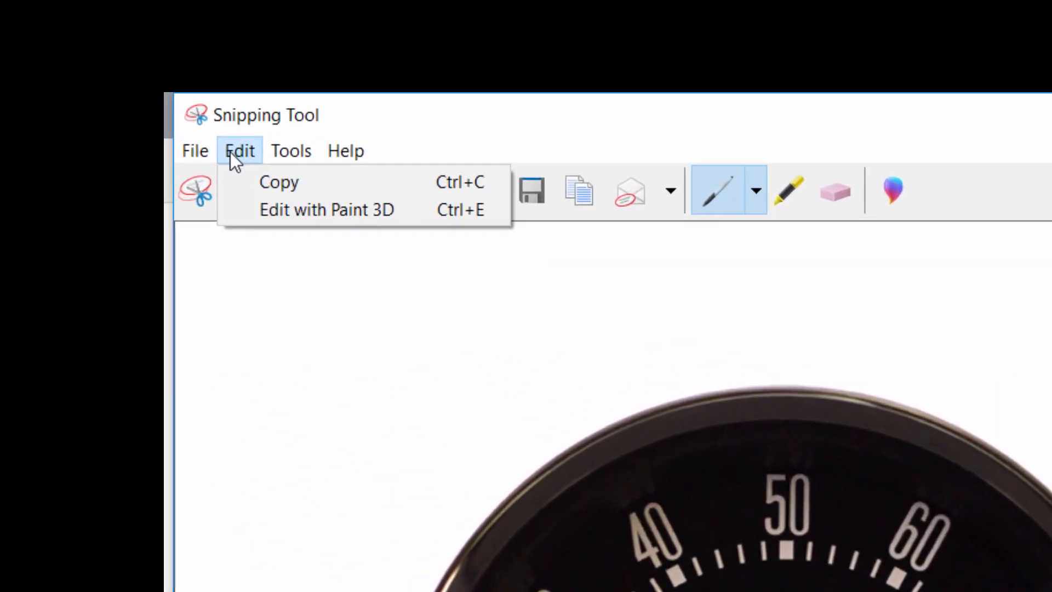
left_click(273, 183)
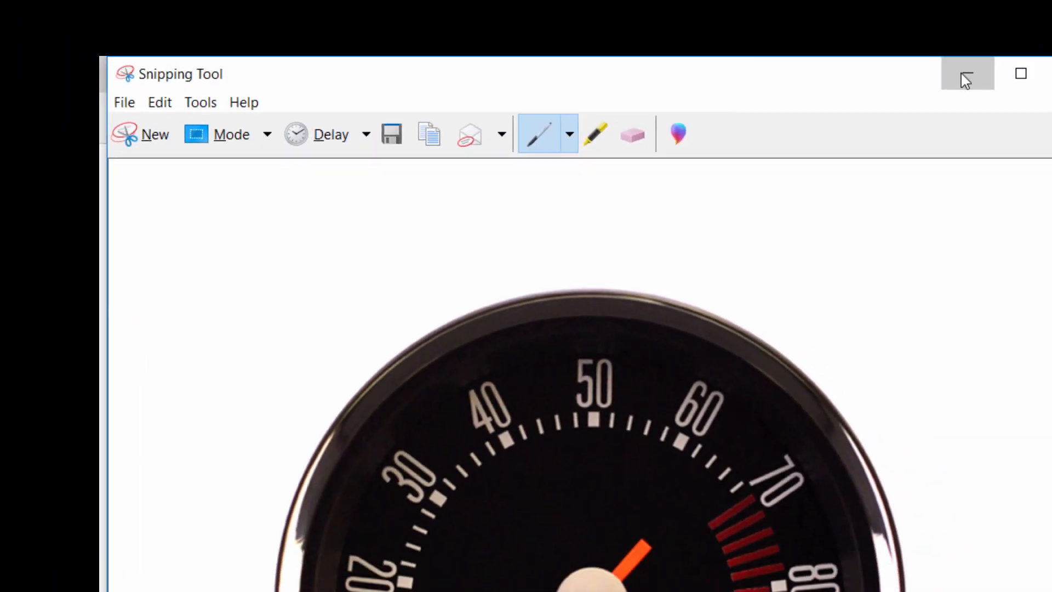
left_click(964, 77)
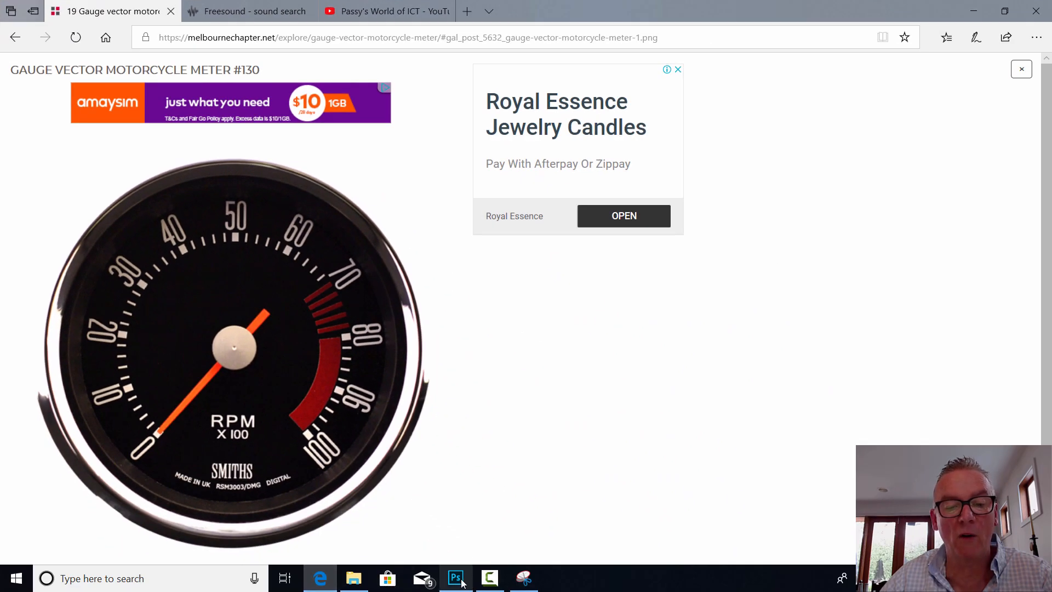
Switch to Photoshop, create an 829 x 751 px document at 72 ppi from the Clipboard preset and paste the gauge into it
left_click(456, 578)
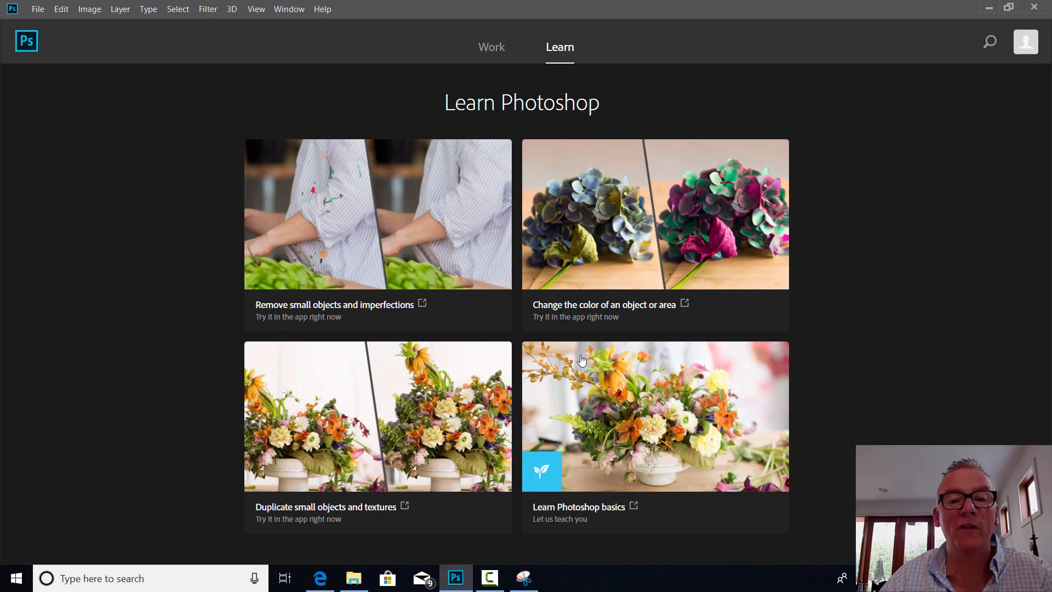
left_click(36, 11)
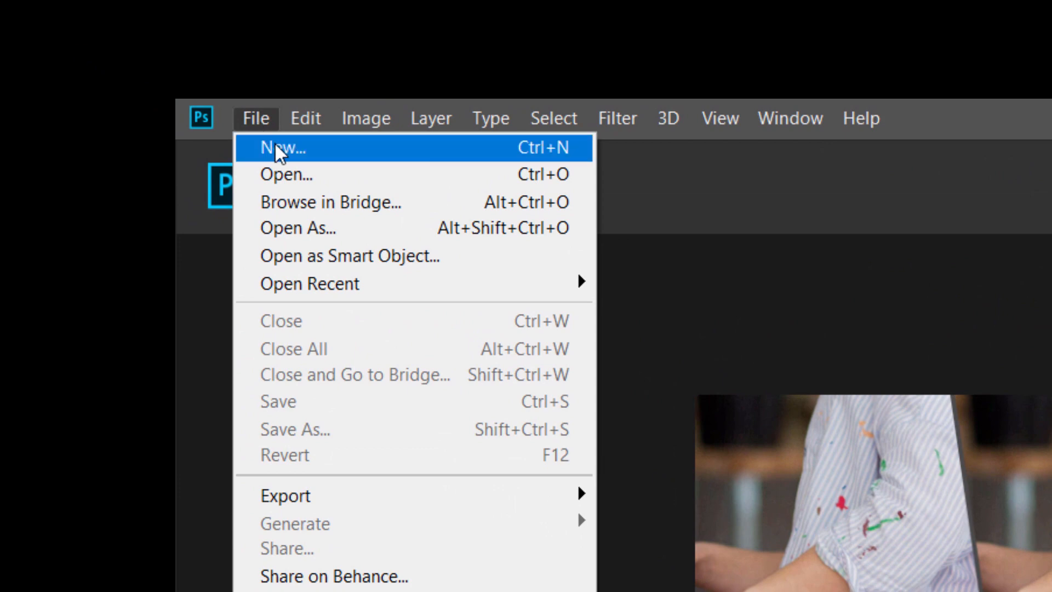
left_click(275, 146)
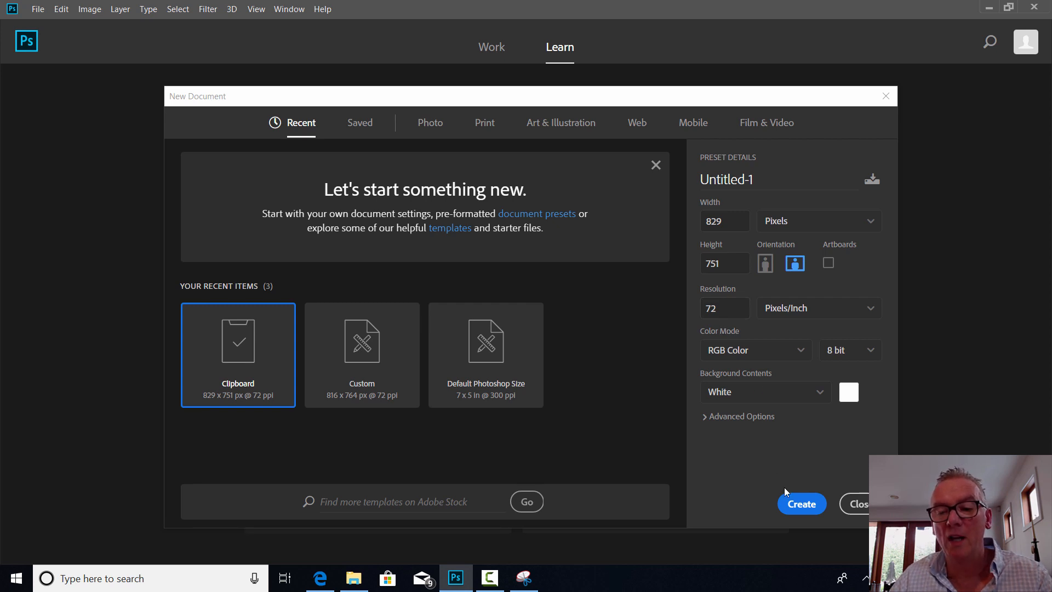
left_click(801, 503)
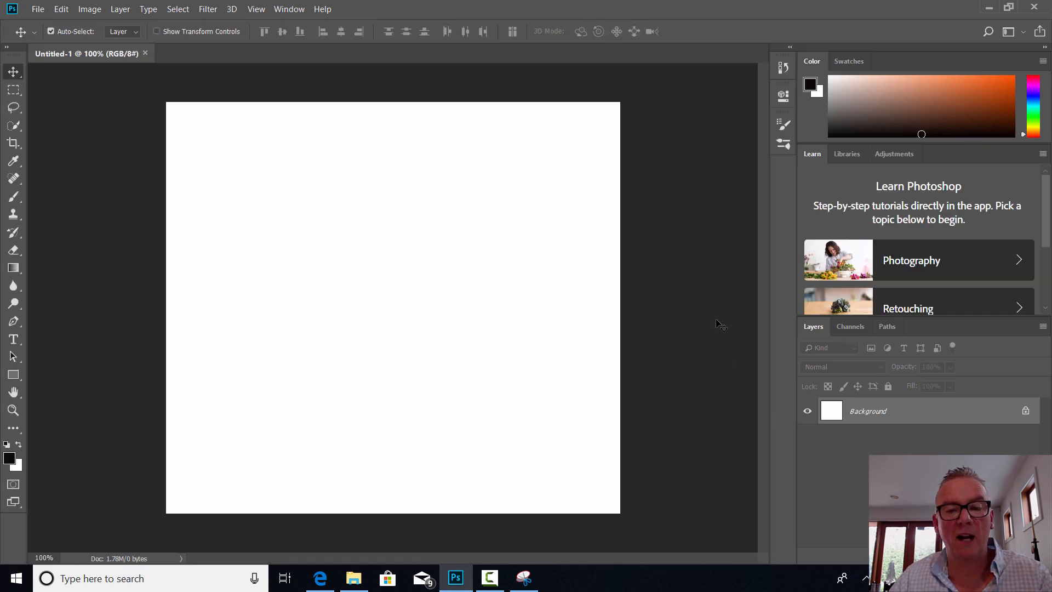
left_click(62, 10)
left_click(79, 124)
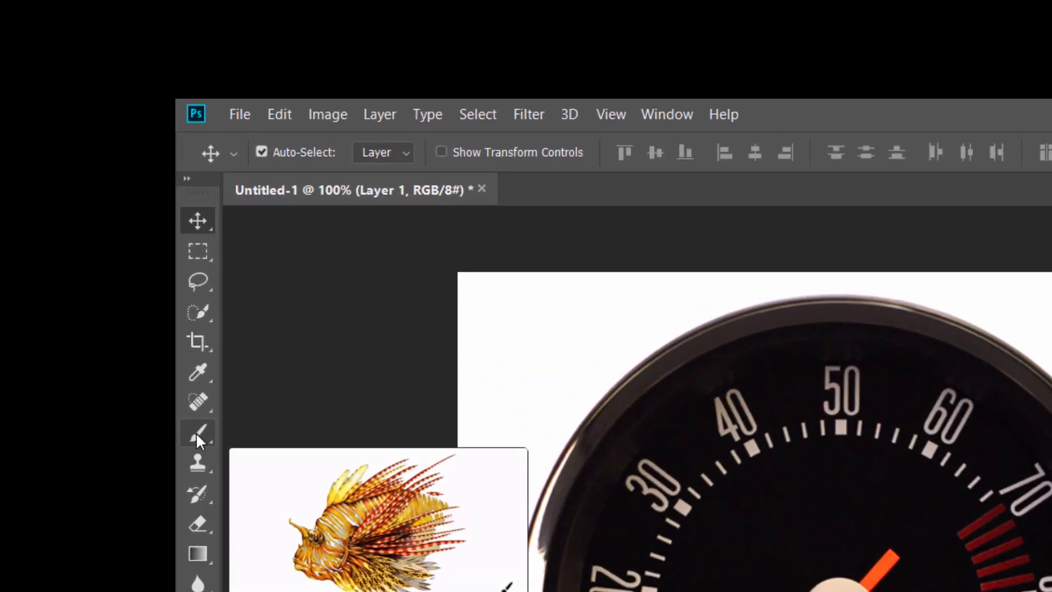
Paint out the orange needle using a soft 13 px brush in sampled dial black, and recolour the 0 marker in sampled off-white
left_click(12, 196)
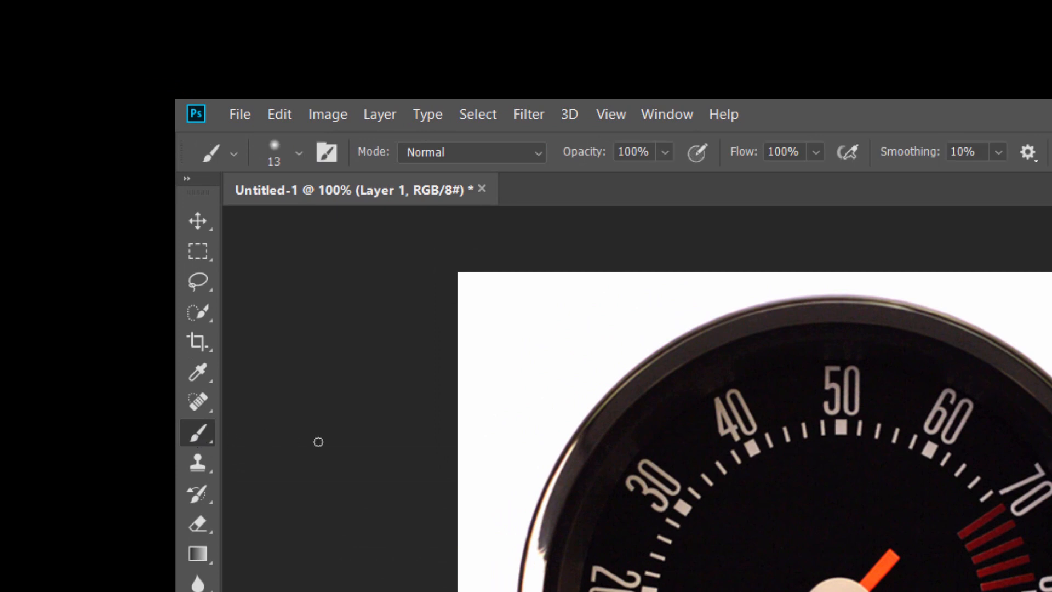
left_click(299, 154)
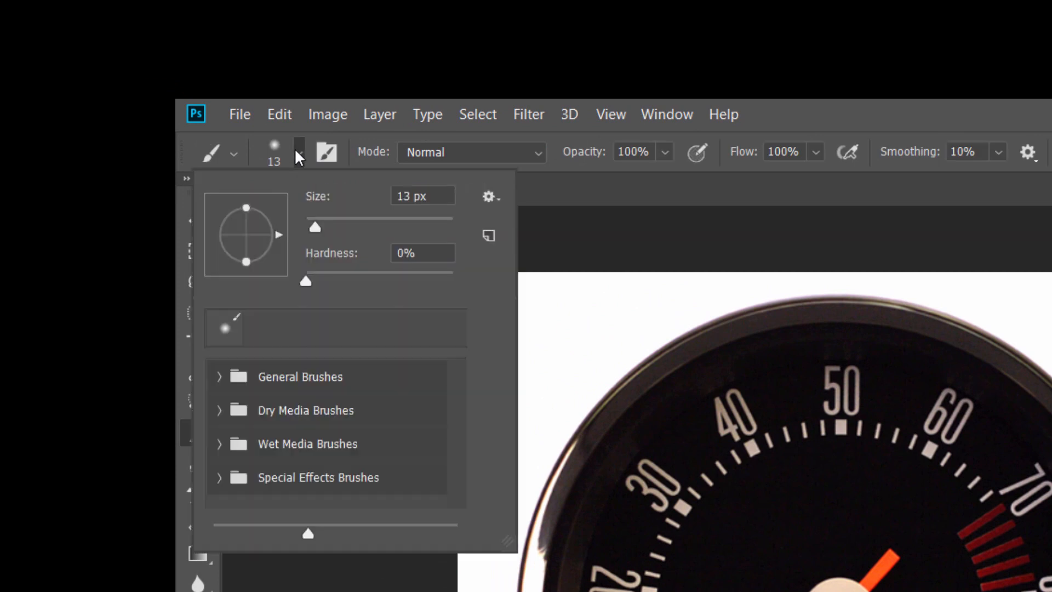
left_click(297, 154)
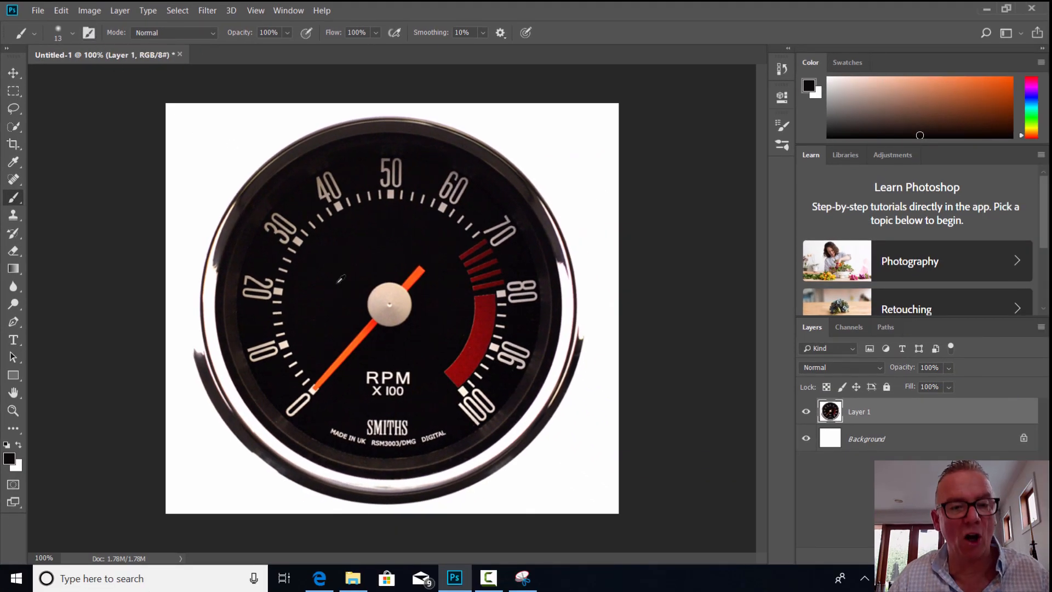
left_click(333, 313, "alt")
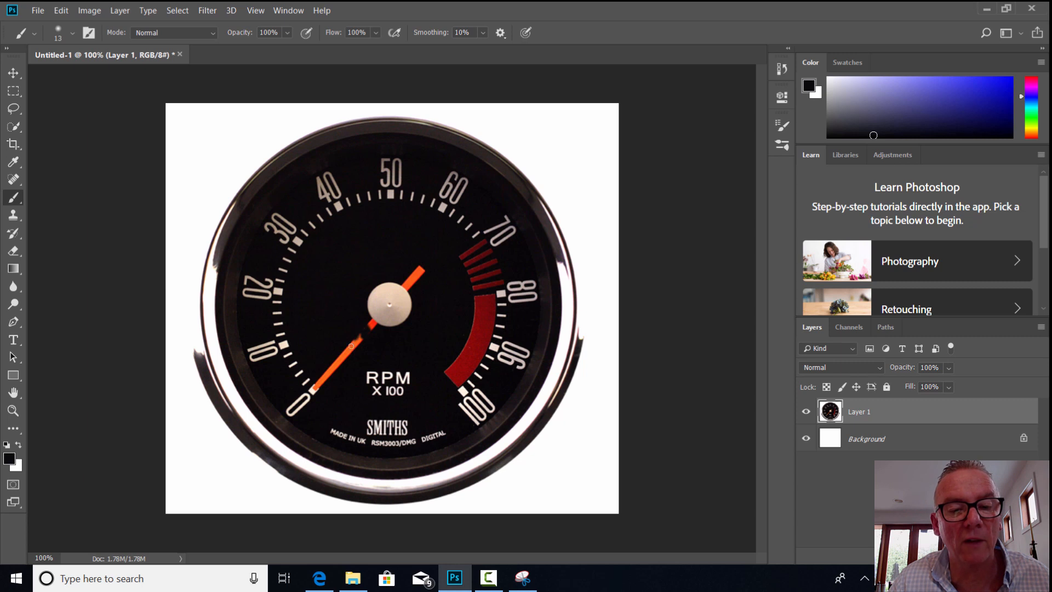
left_click_drag(352, 346, 363, 333)
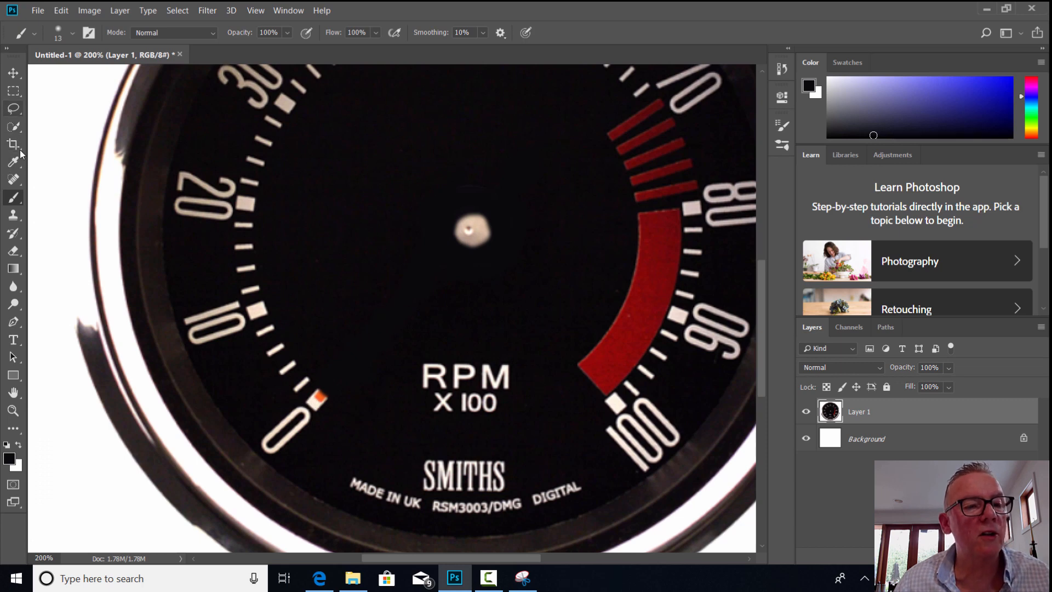
left_click(316, 400, "alt")
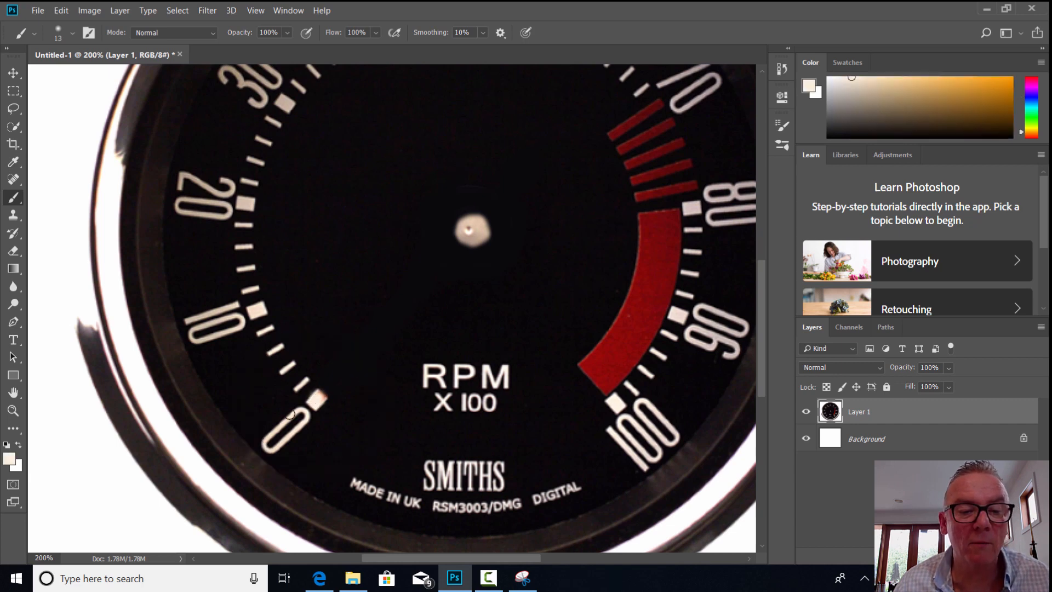
Paint over the "RPM X 100" text on the dial in black with a soft 51 px brush
left_click(255, 13)
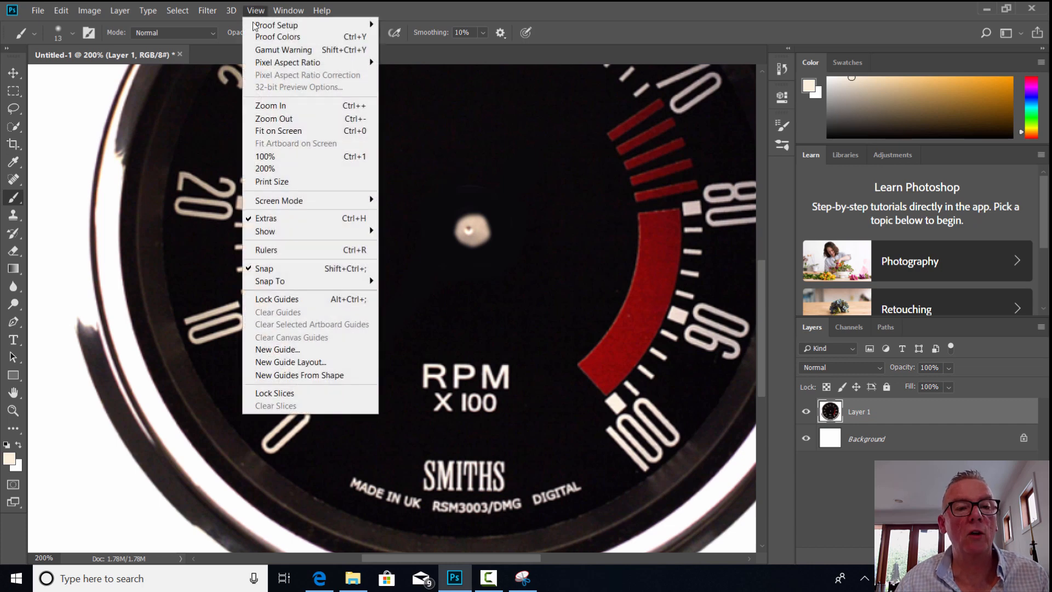
left_click(276, 130)
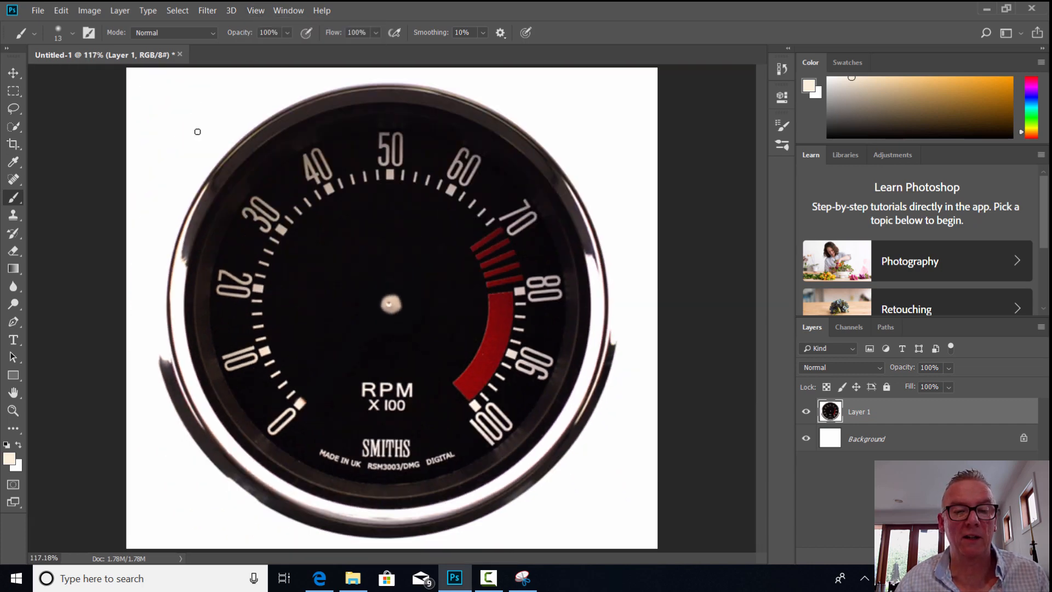
left_click(73, 33)
left_click_drag(83, 77, 100, 77)
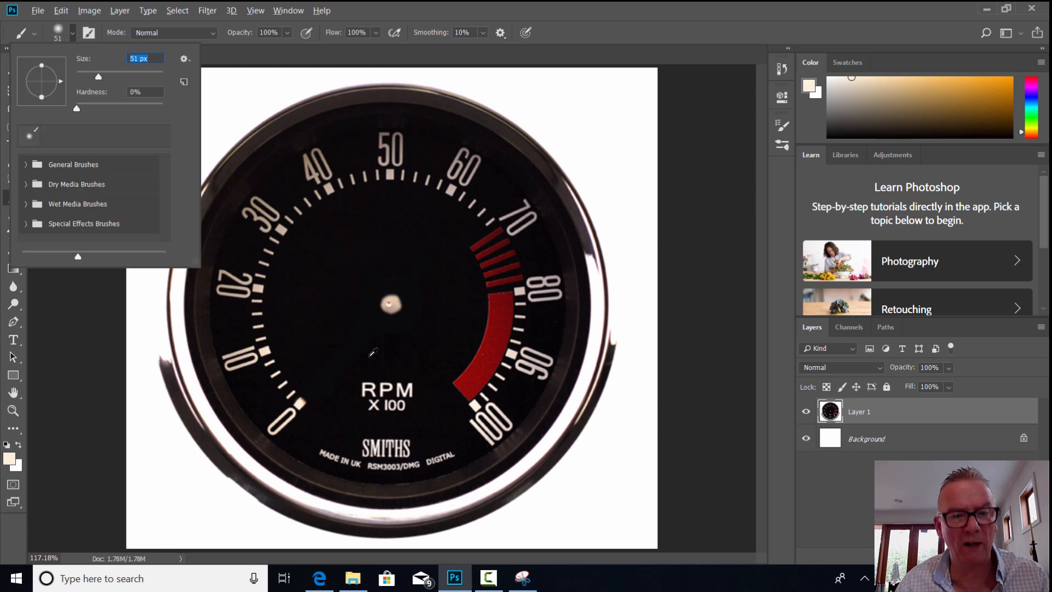
key("Return")
key("d")
mouse_move(364, 366)
left_mouse_down()
mouse_move(393, 394)
mouse_move(404, 384)
mouse_move(370, 402)
mouse_move(407, 388)
left_mouse_up()
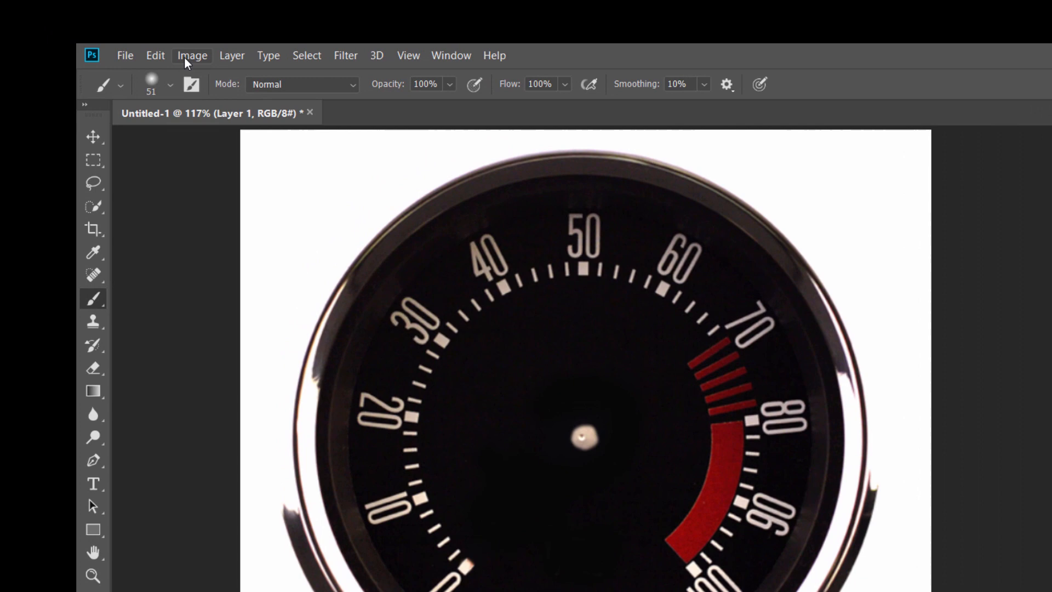
Resize the image to a width of 550 pixels with proportions linked
left_click(89, 10)
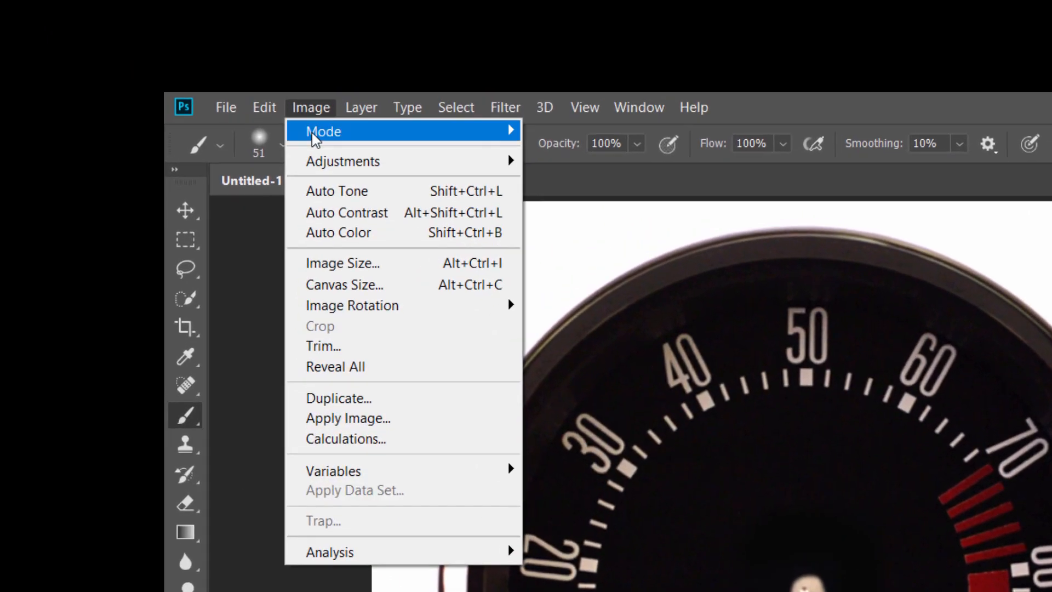
left_click(368, 278)
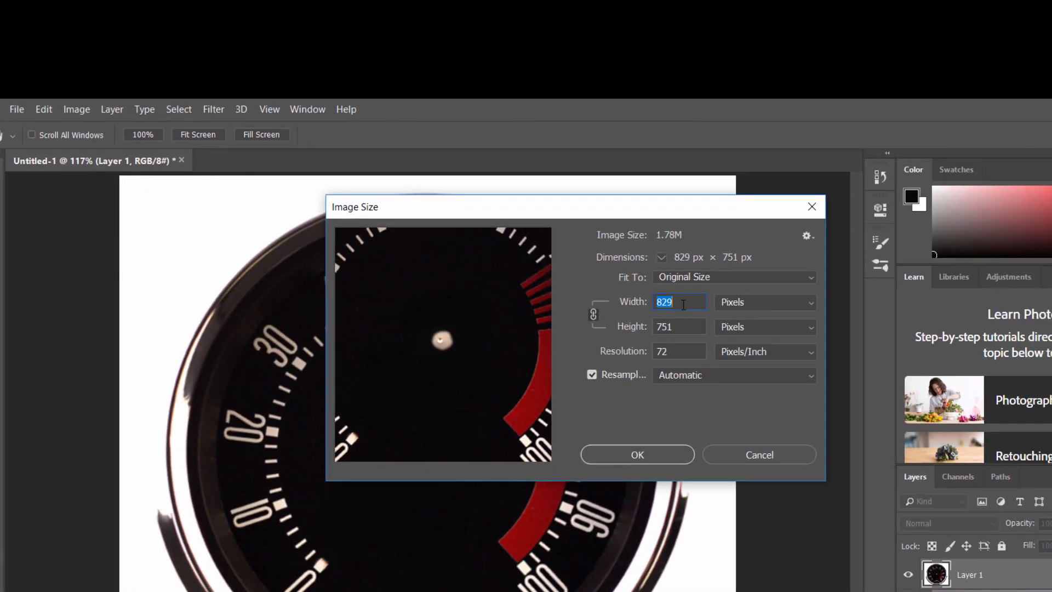
left_click(683, 304)
key("BackSpace")
key("BackSpace")
key("BackSpace")
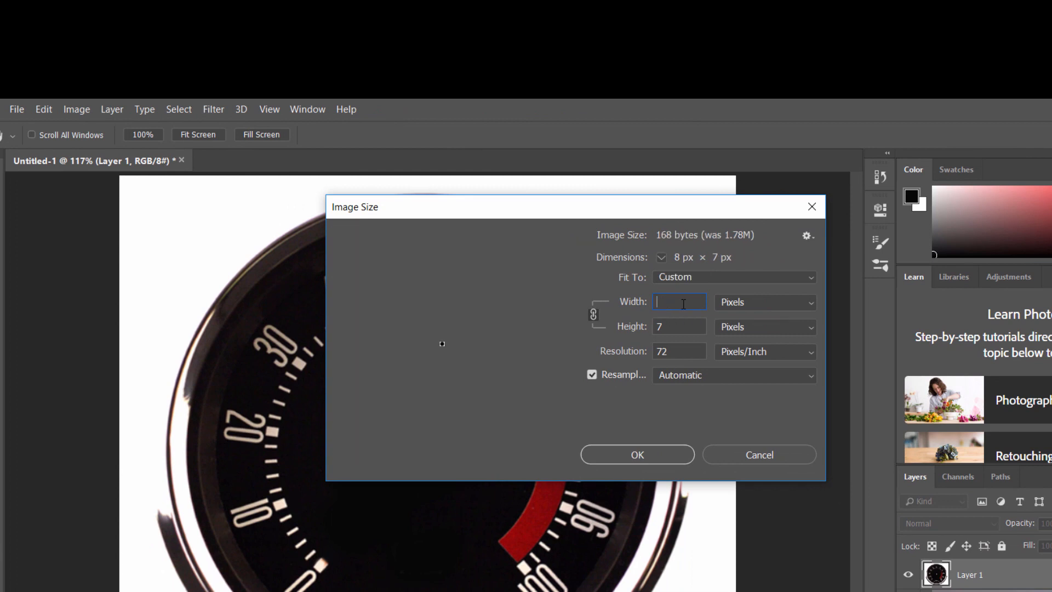
type("550")
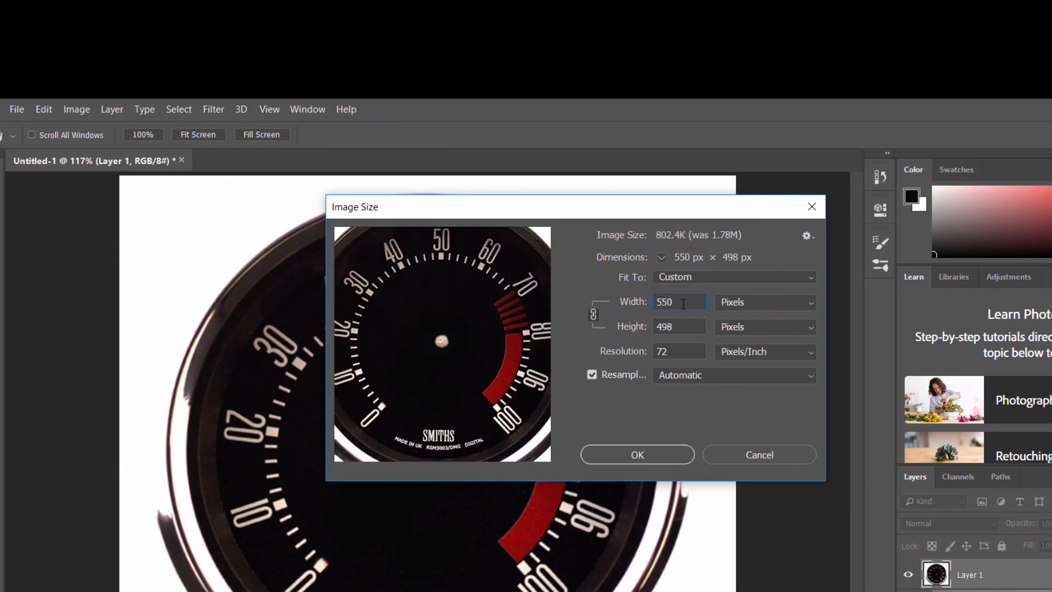
left_click(639, 451)
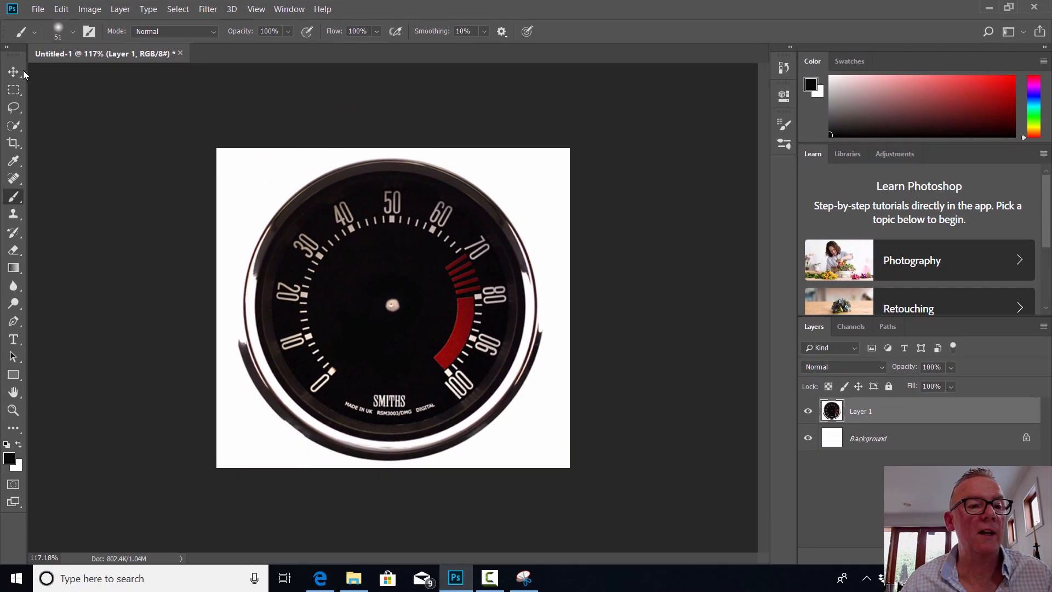
Save the gauge image as a JPEG named speedbackgound2 in the Speedometer Project folder at maximum quality 12
left_click(22, 71)
left_click(38, 9)
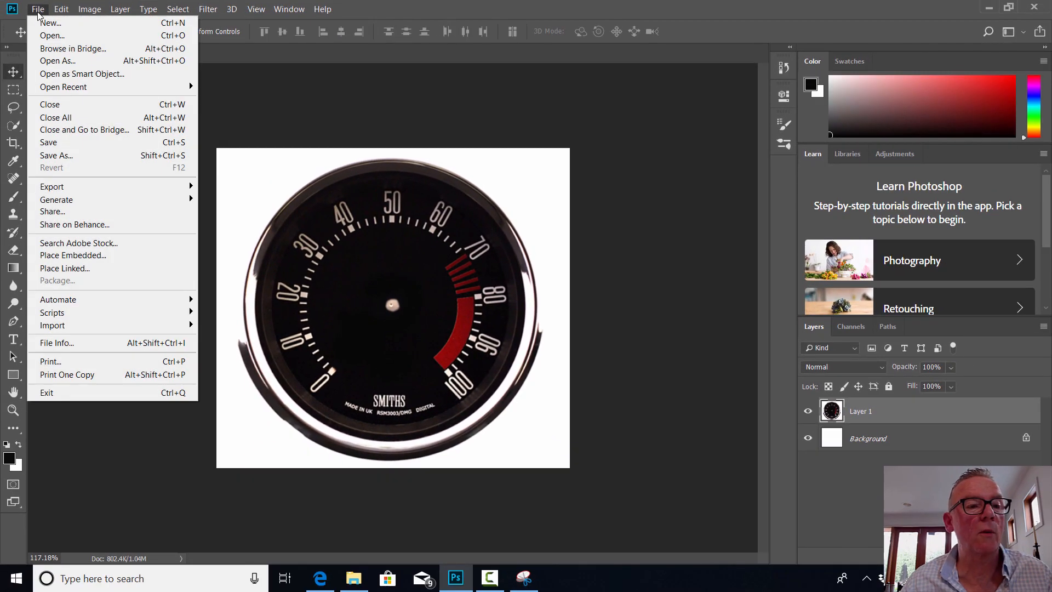
left_click(66, 155)
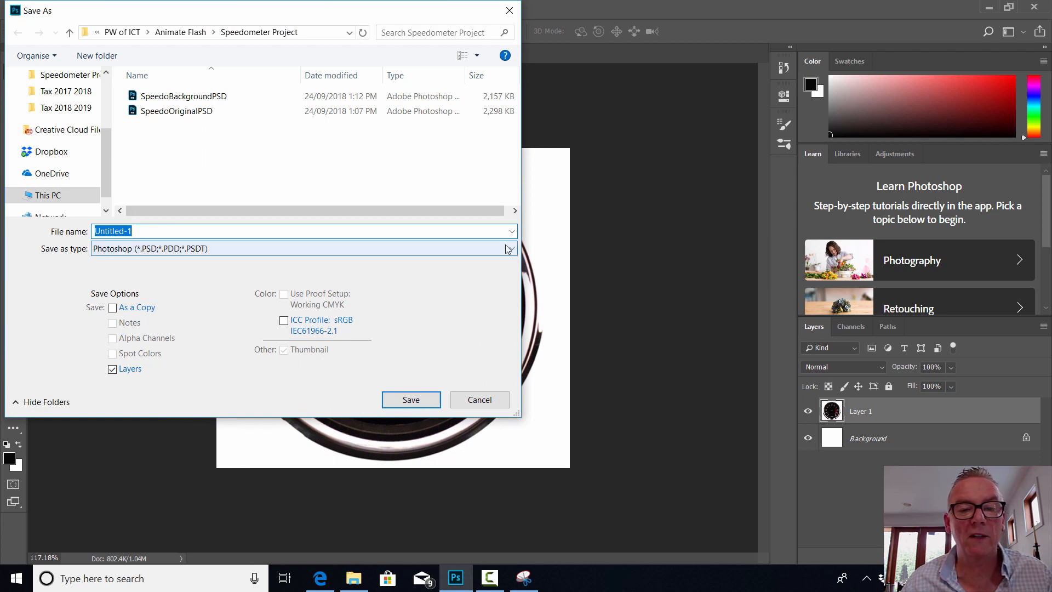
left_click(413, 251)
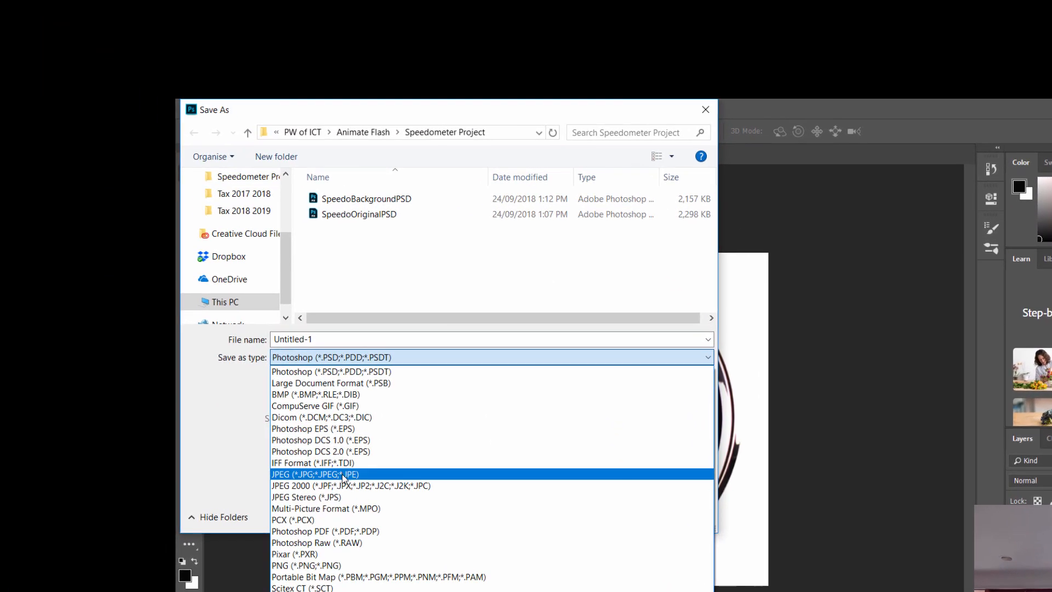
left_click(287, 440)
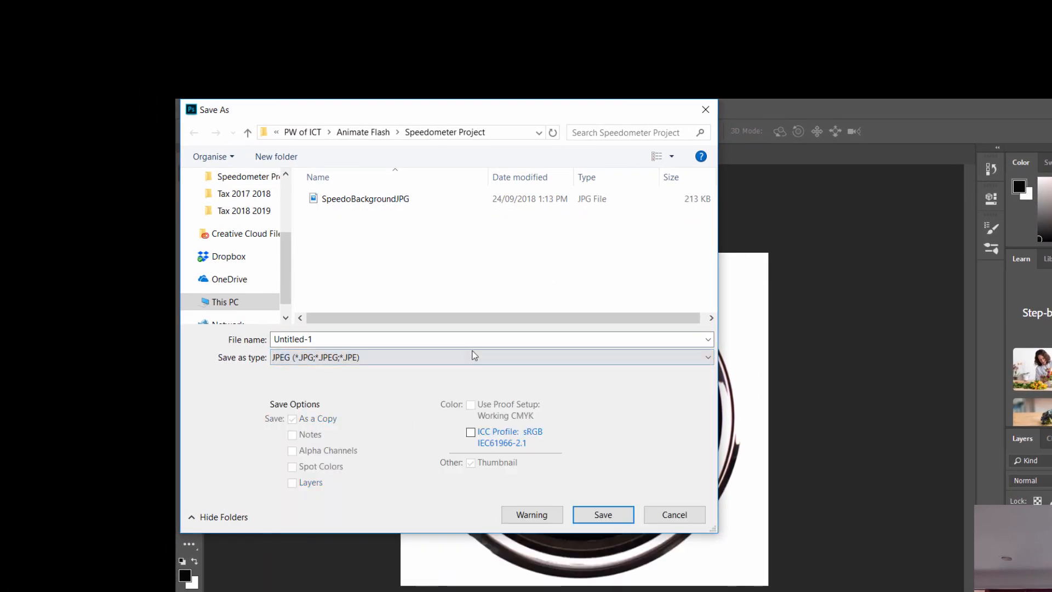
left_click(331, 338)
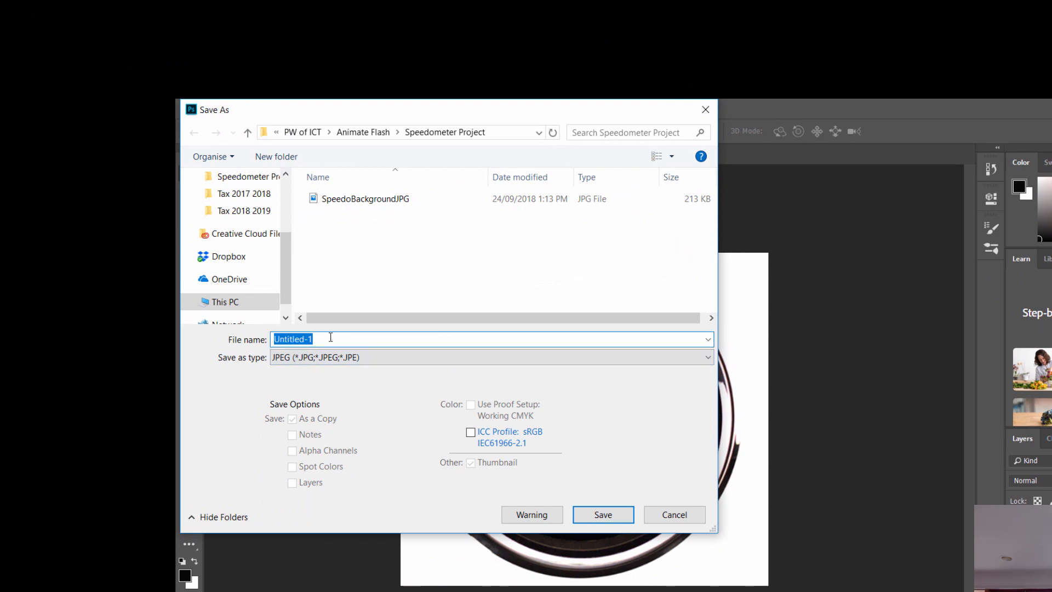
key("BackSpace")
type("pe")
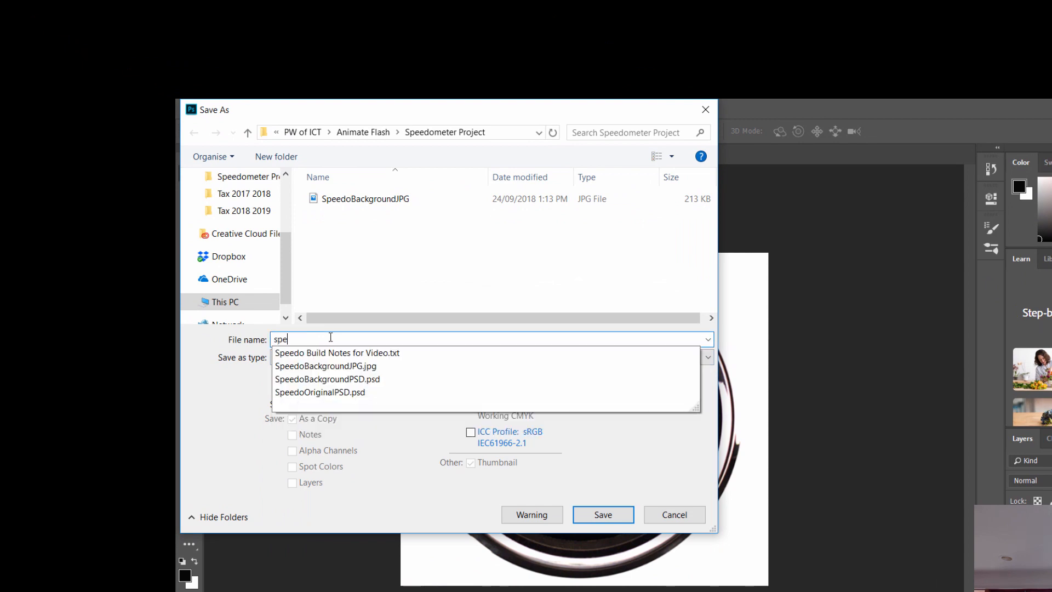
type("edbackgound2")
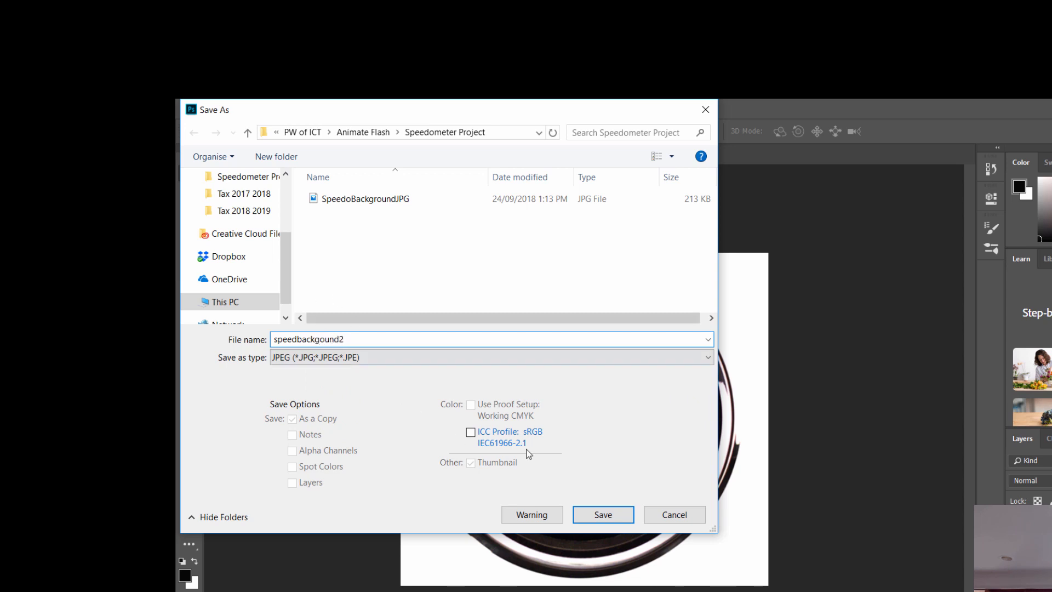
left_click(603, 515)
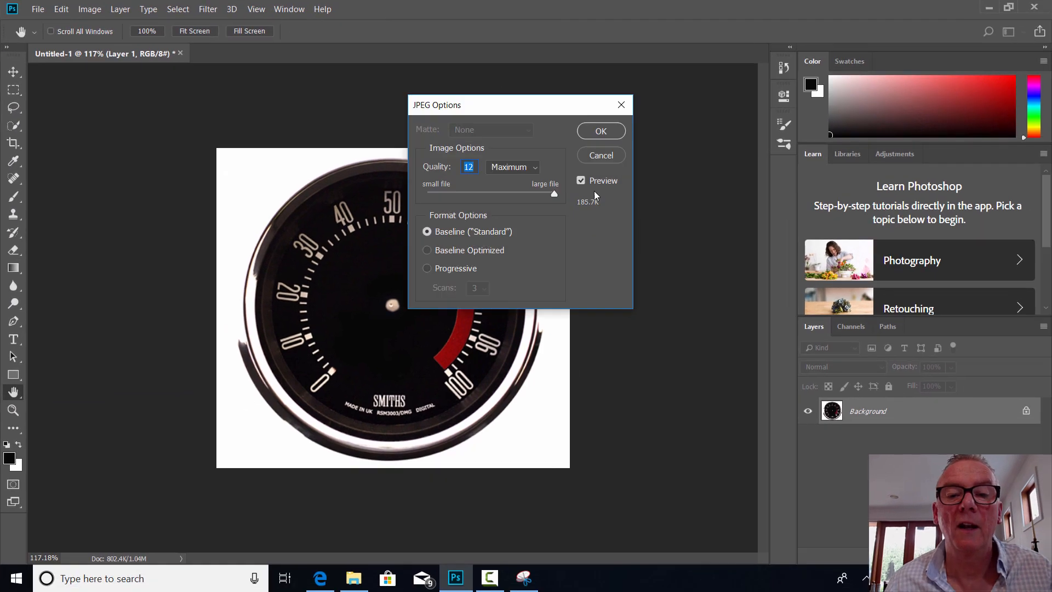
left_click(600, 133)
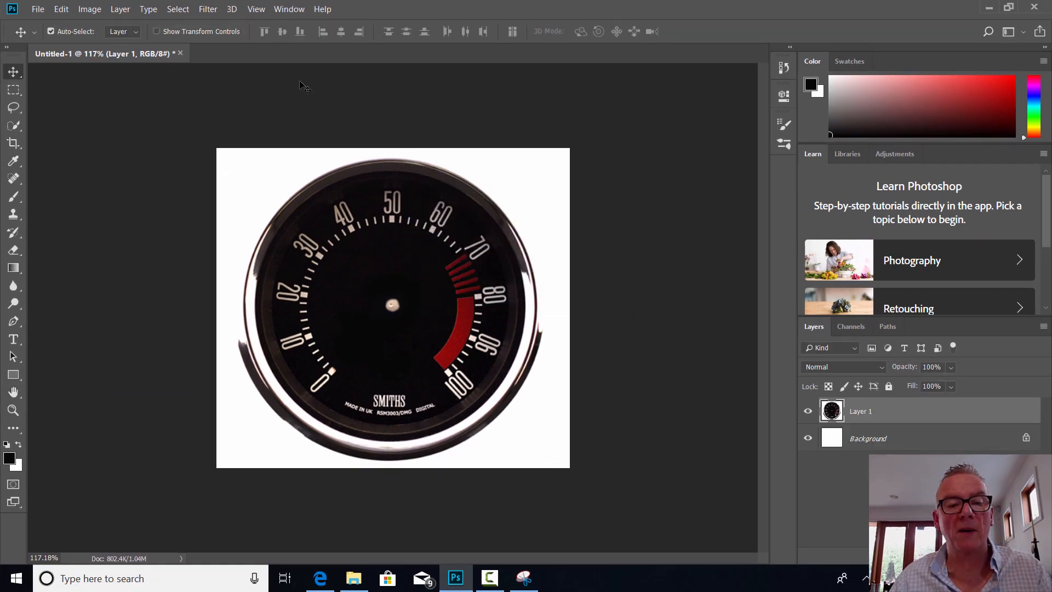
Close the gauge document without saving its changes and quit Photoshop
left_click(179, 53)
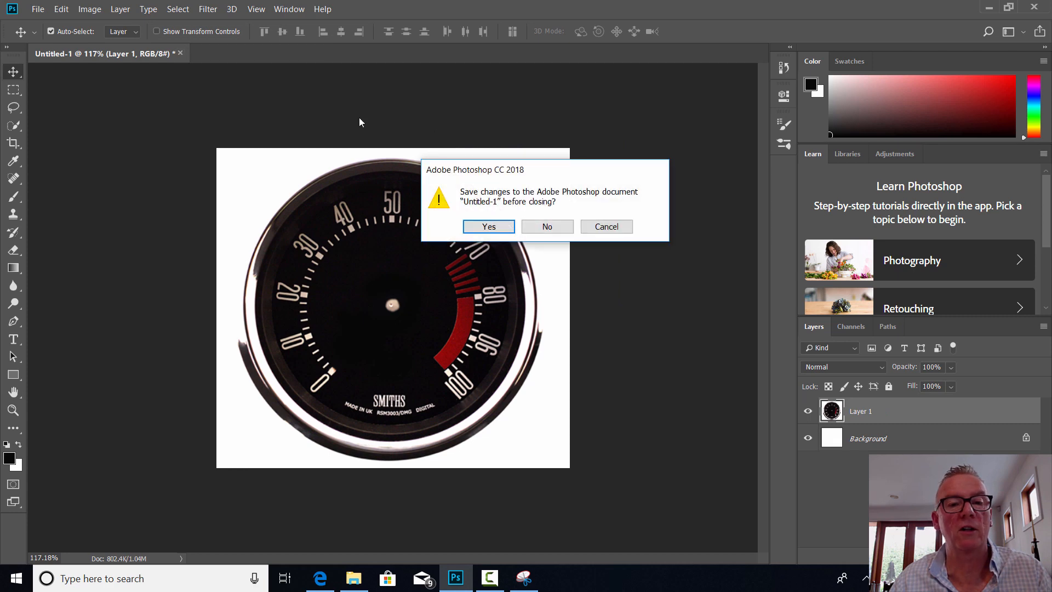
left_click(547, 226)
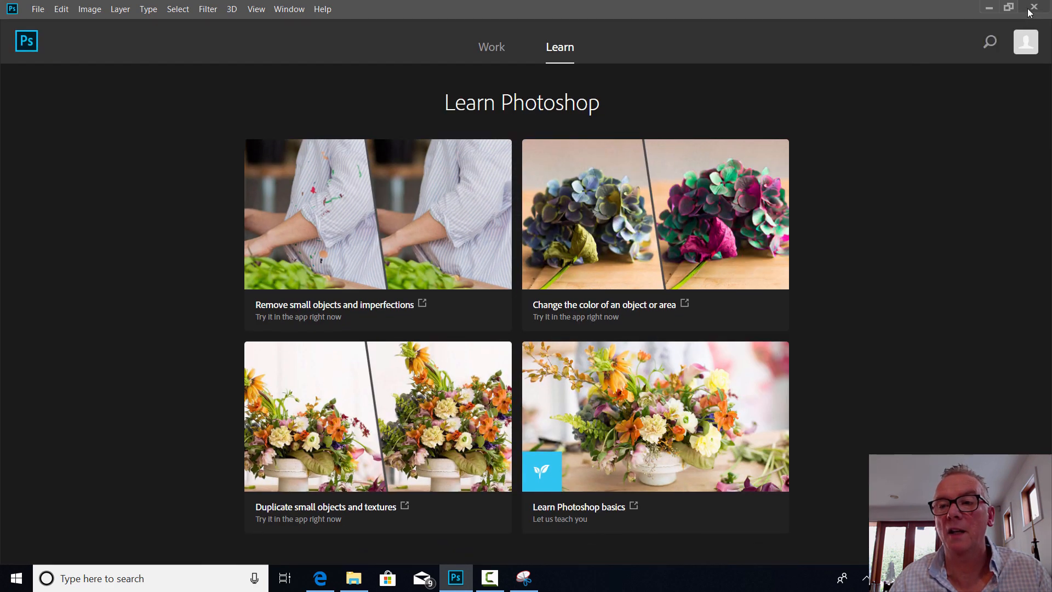
left_click(1034, 7)
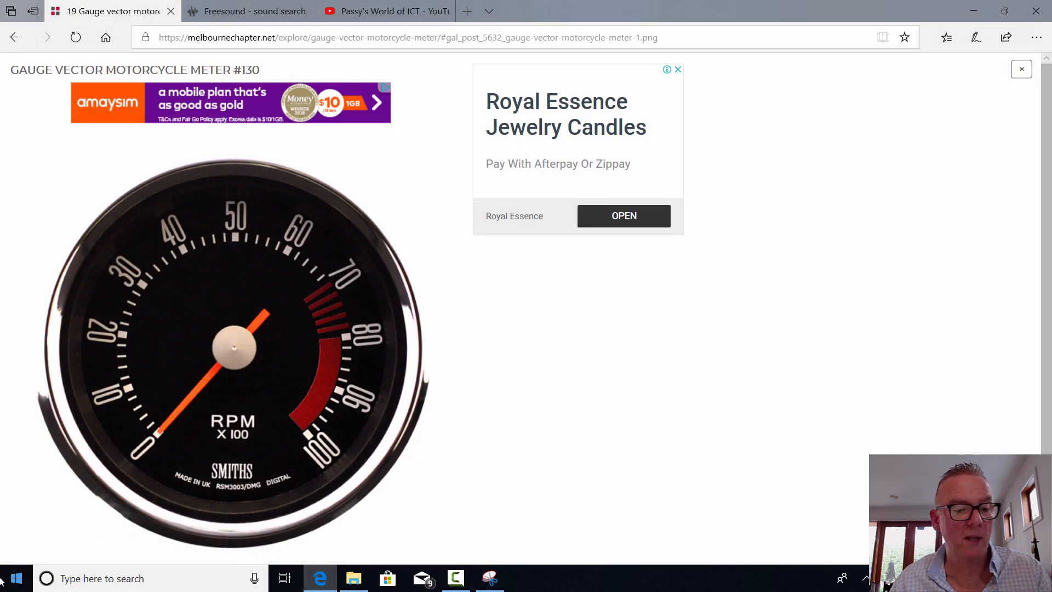
Launch Adobe Animate CC 2018, create a new ActionScript 3.0 document, dismiss the update notice and show the document properties
left_click(13, 581)
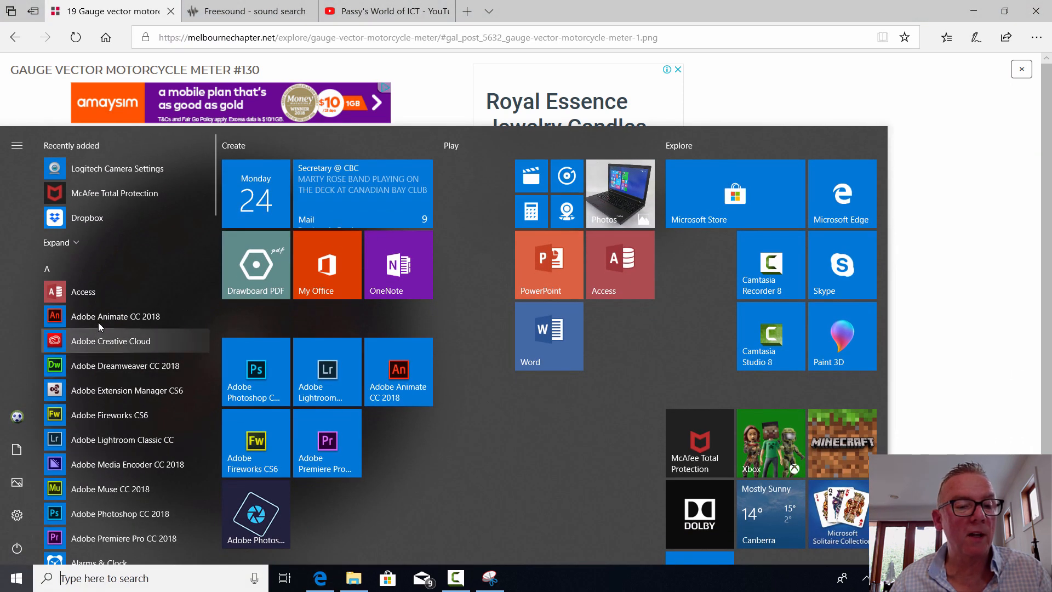
left_click(100, 317)
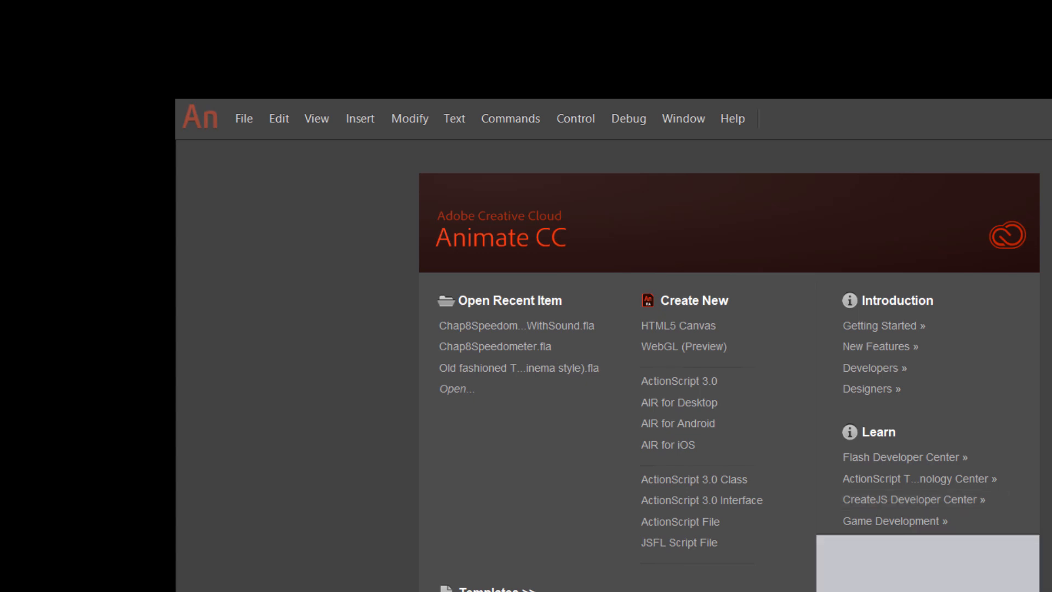
left_click(669, 382)
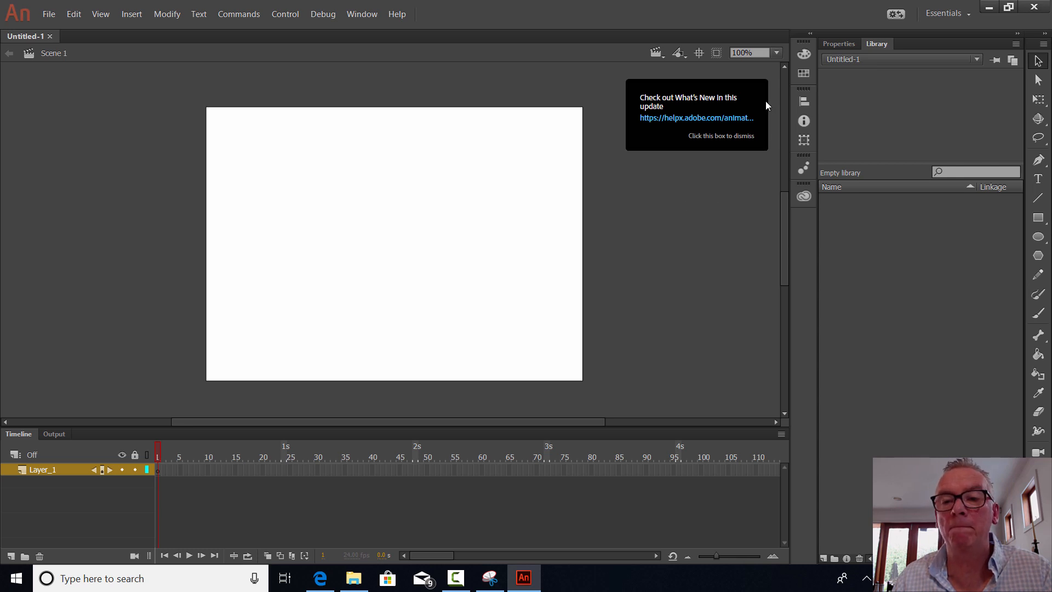
left_click(677, 82)
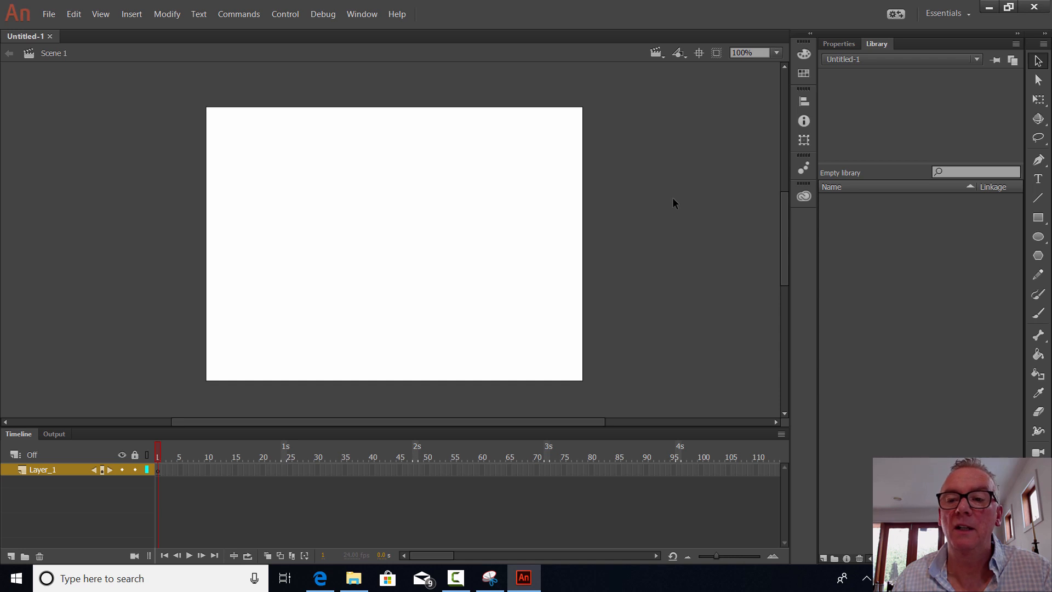
left_click(851, 45)
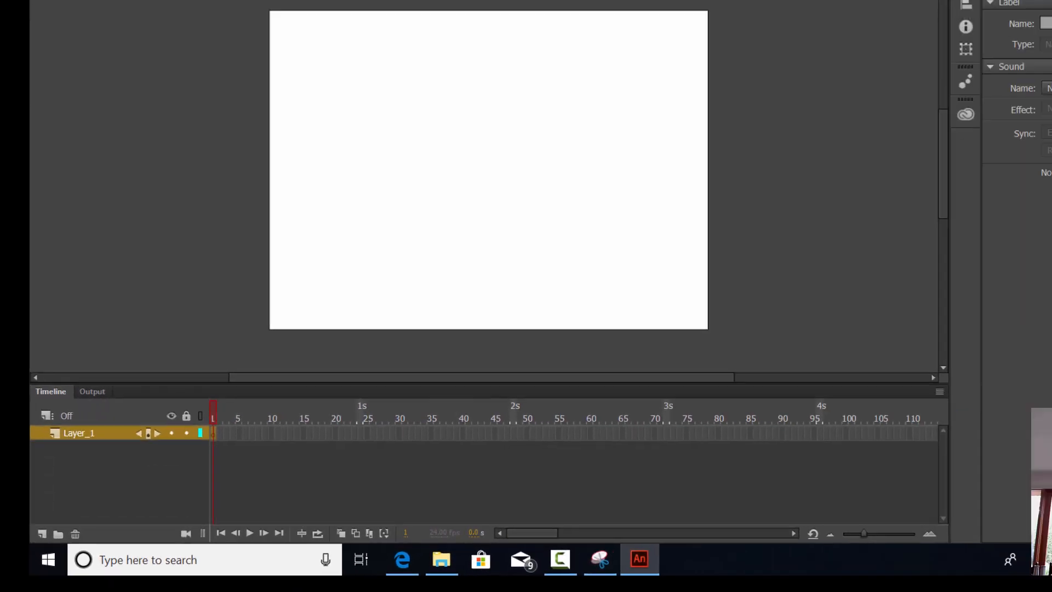
Import SpeedoBackgroundJPG from the Speedometer Project folder to the stage
left_click(49, 14)
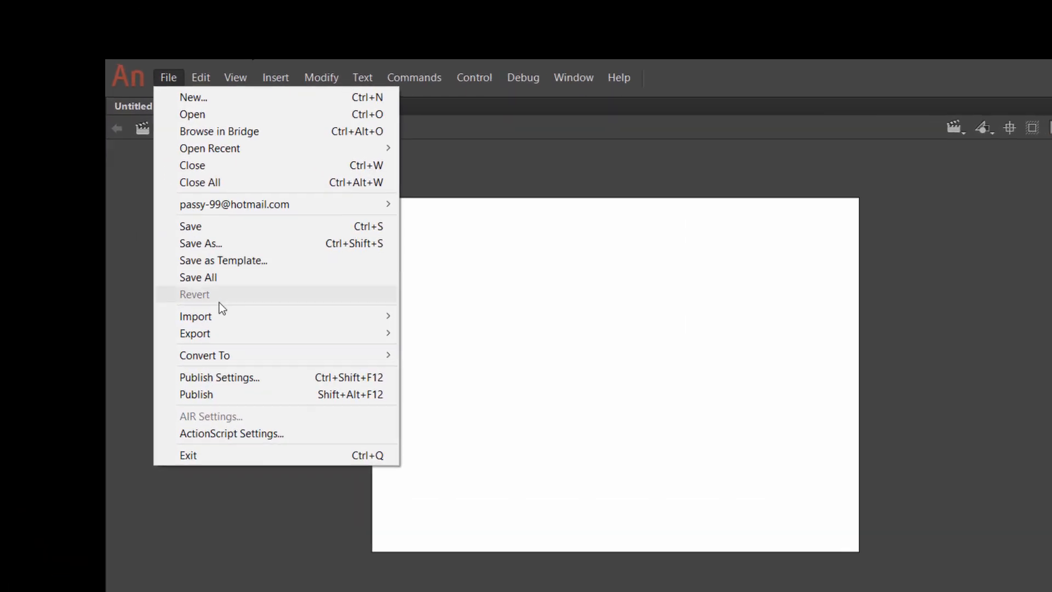
mouse_move(89, 196)
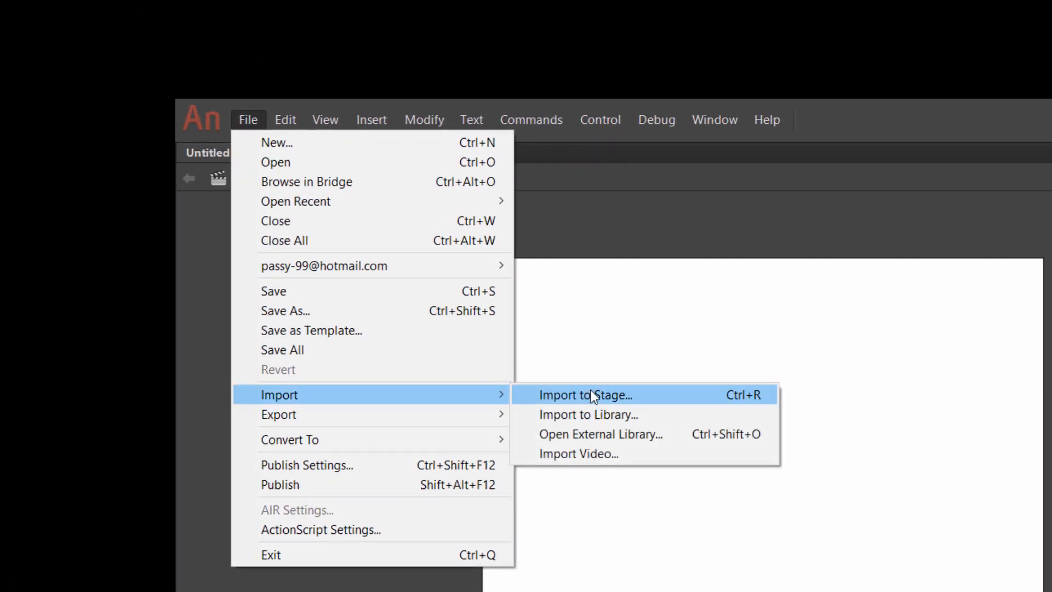
left_click(594, 395)
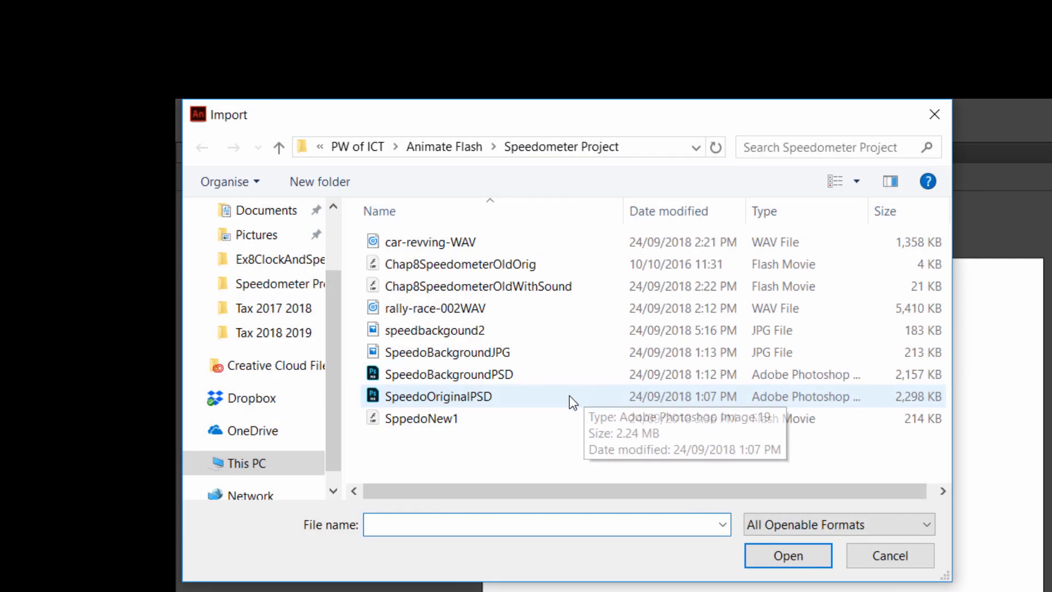
left_click(482, 355)
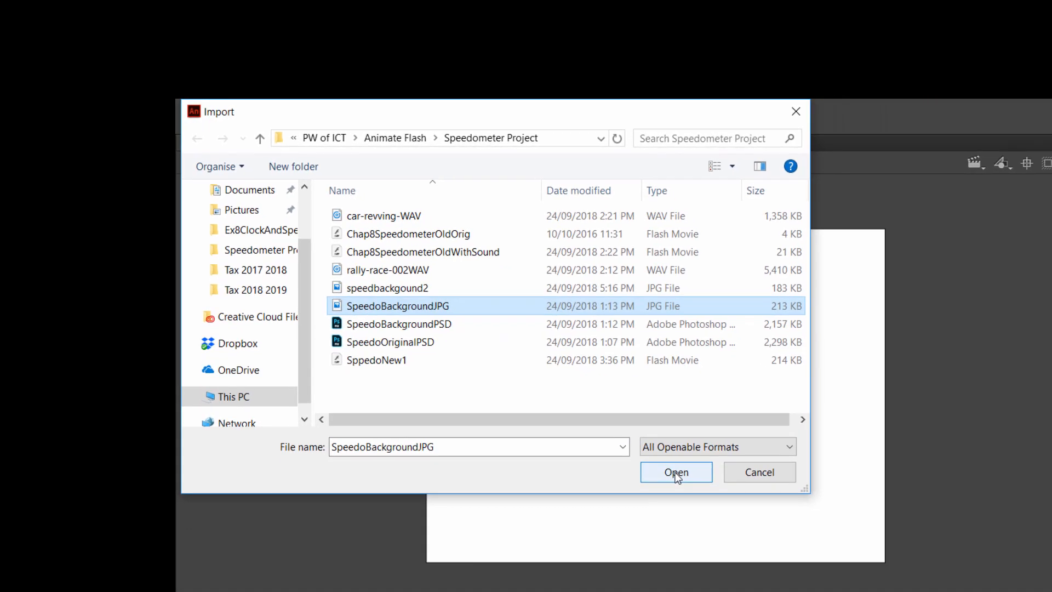
left_click(676, 472)
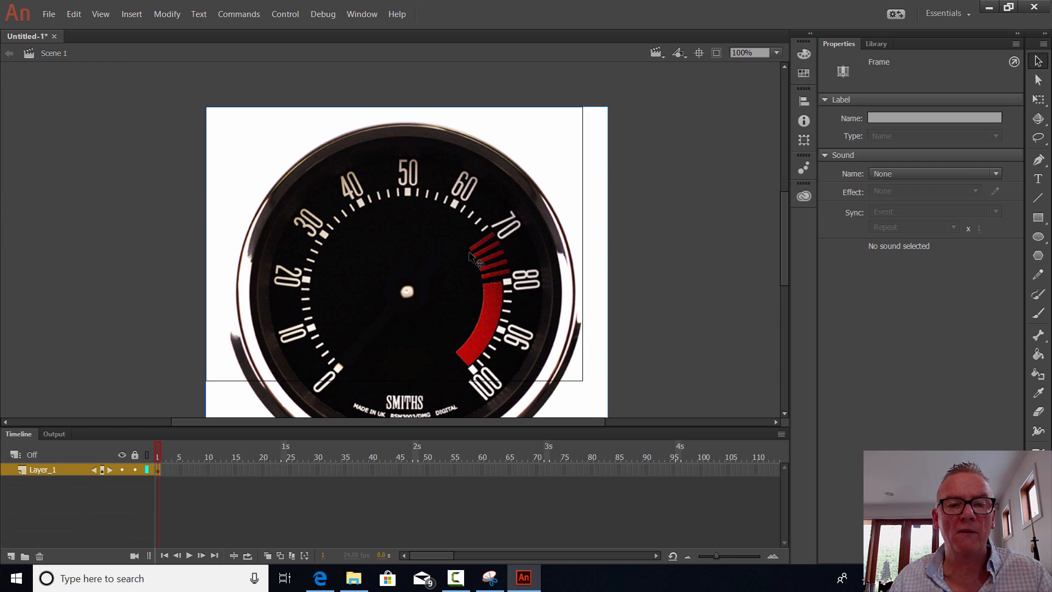
Scale the gauge bitmap with Free Transform to about 425 x 398 px and position it centrally on the stage at about X 70, Y 0
left_click_drag(470, 253, 467, 242)
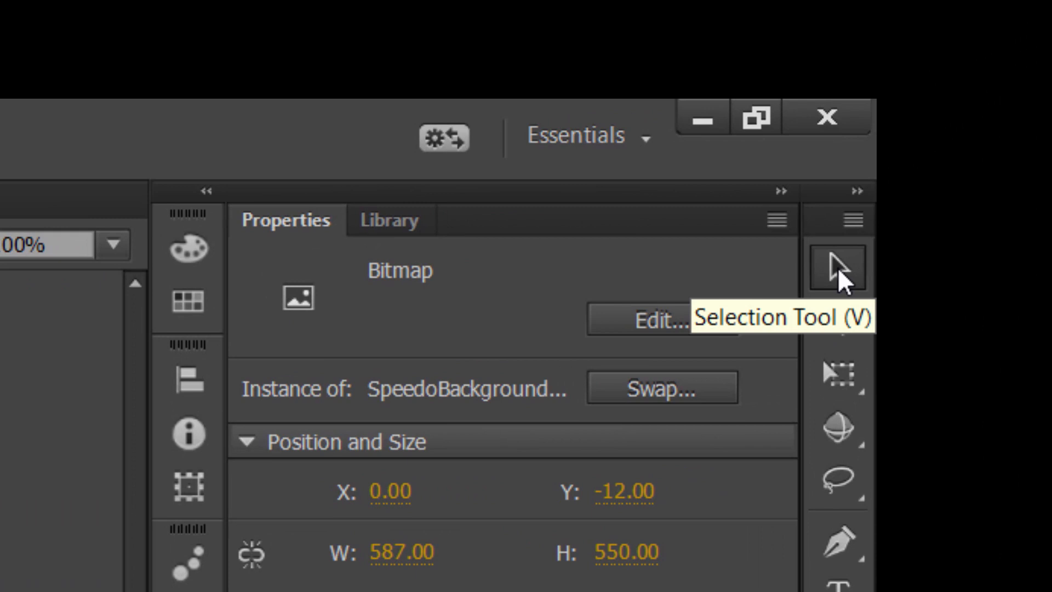
left_click(841, 381)
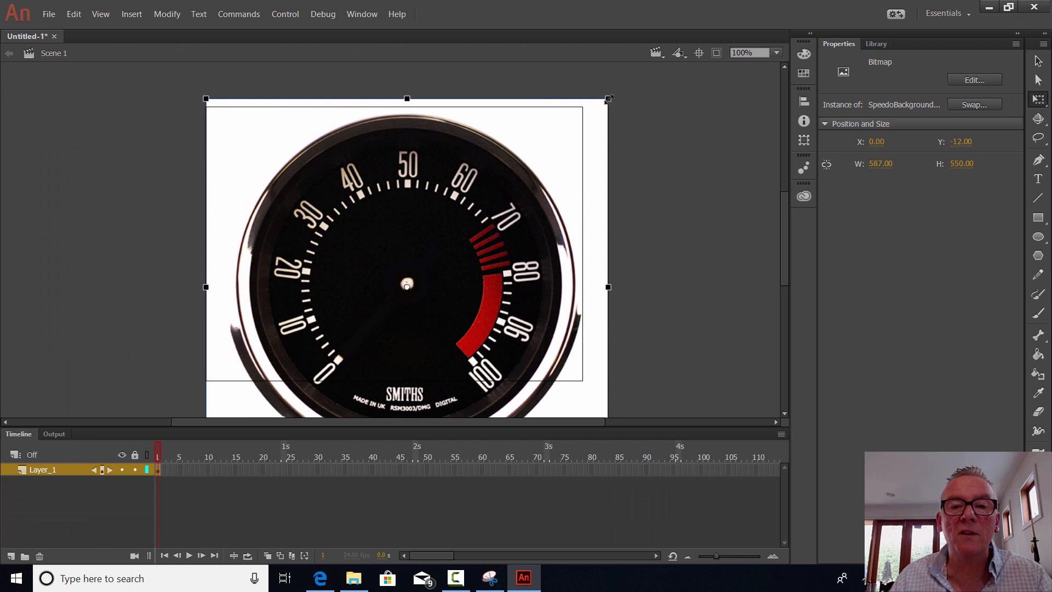
left_click_drag(609, 99, 542, 169)
left_click_drag(411, 248, 410, 197)
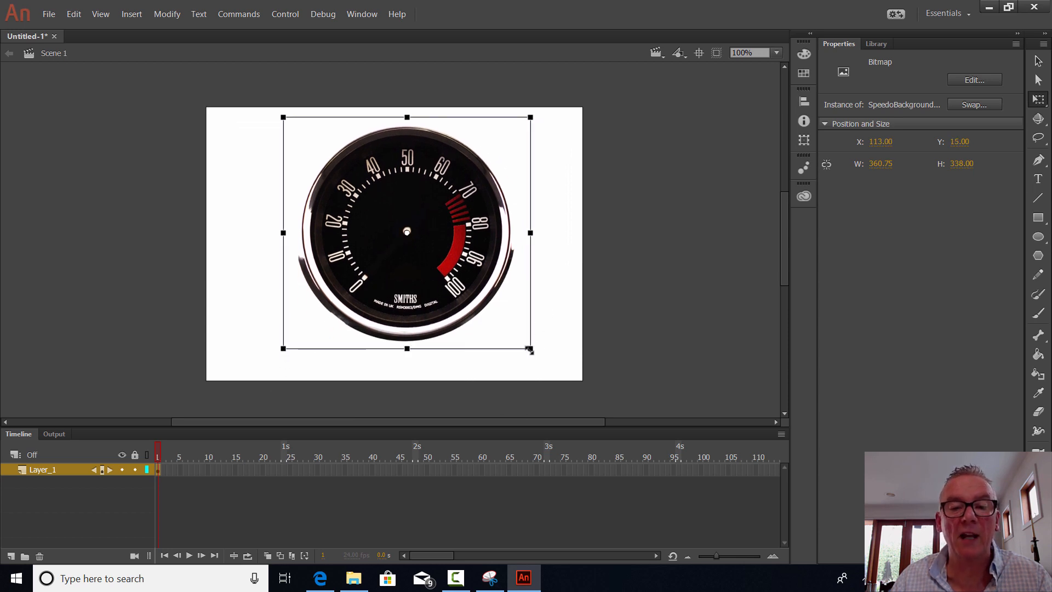
left_click_drag(530, 349, 552, 368)
mouse_move(414, 219)
left_mouse_down()
mouse_move(412, 235)
mouse_move(410, 222)
left_mouse_up()
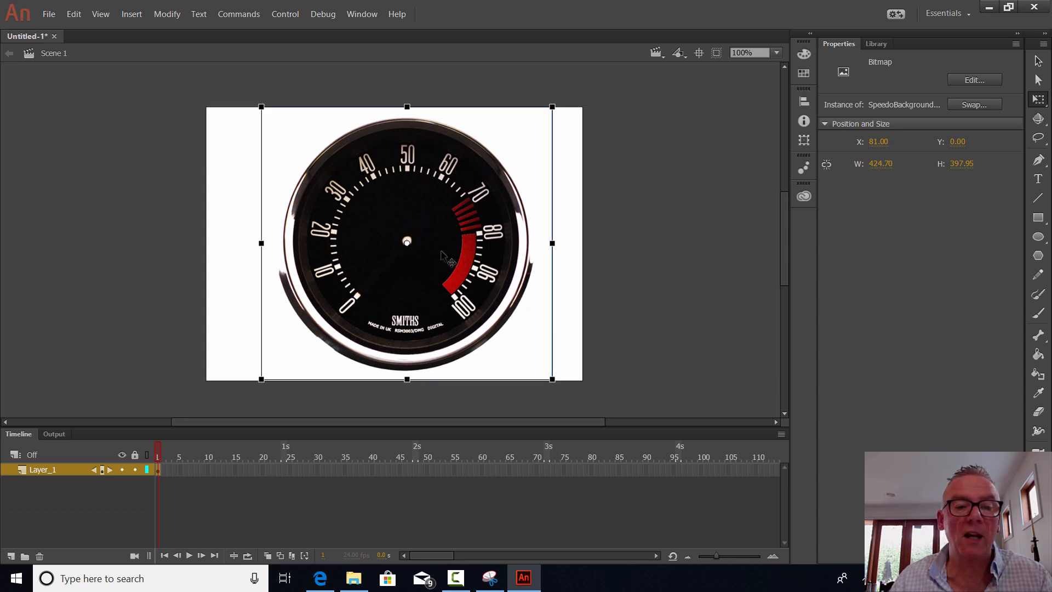
left_click_drag(441, 254, 435, 253)
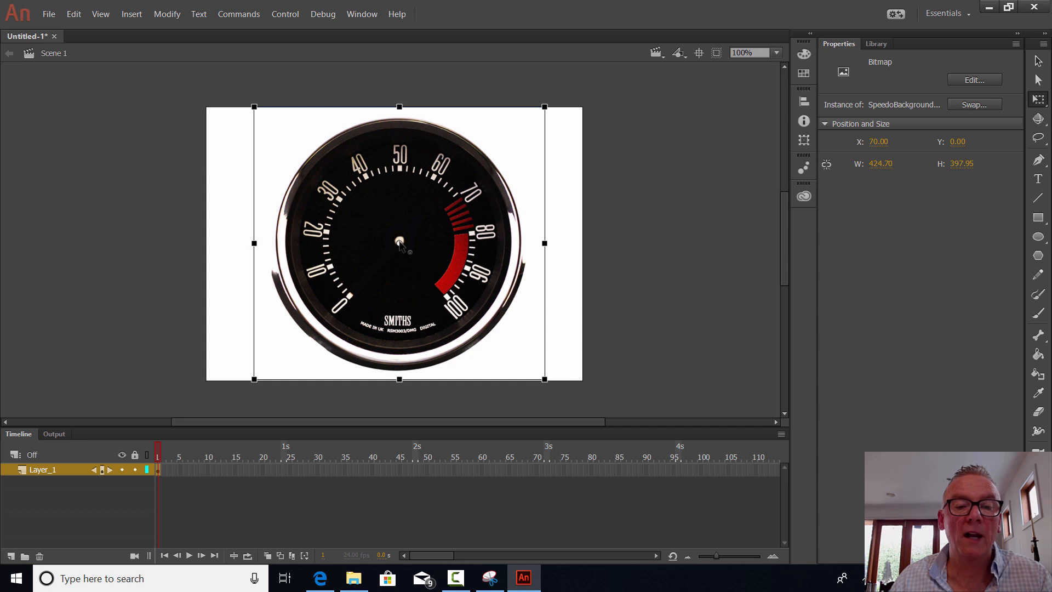
left_click(567, 251)
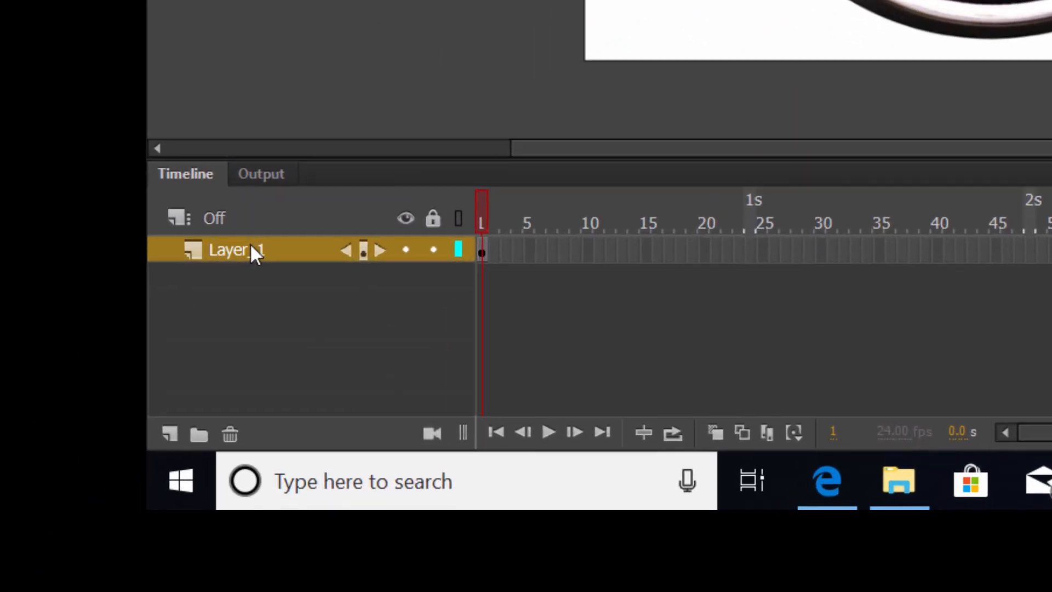
Rename the timeline layer holding the gauge as Background
double_click(49, 470)
key("BackSpace")
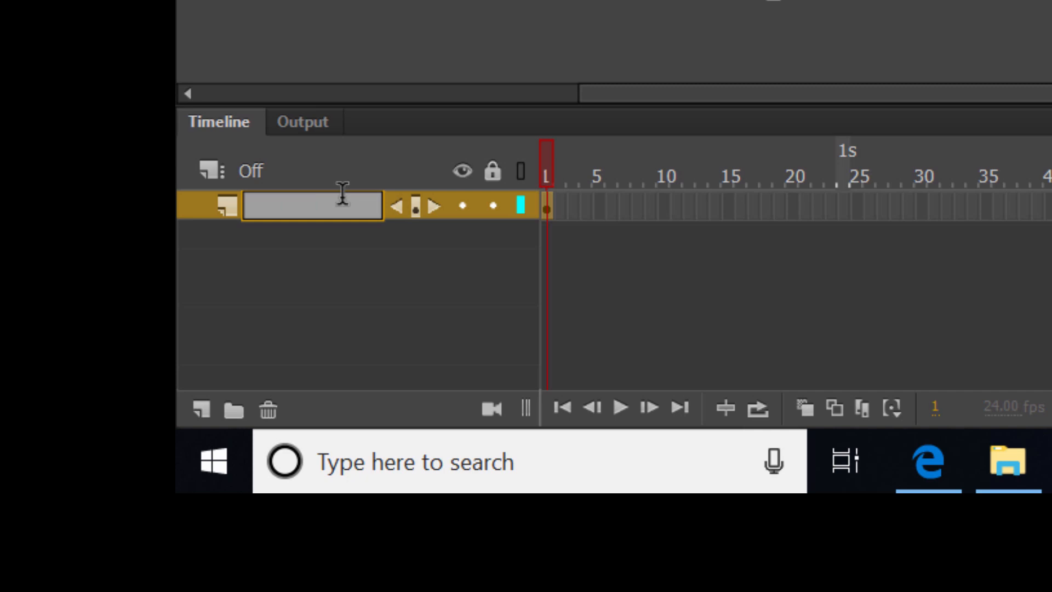
type("Bacgo")
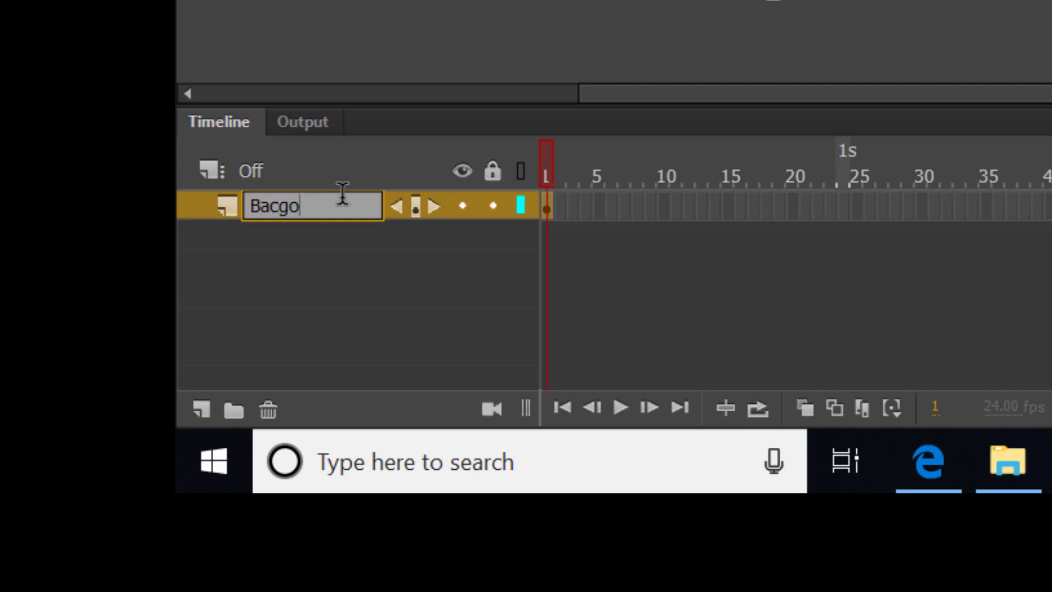
type("und")
key("BackSpace")
key("BackSpace")
key("BackSpace")
key("BackSpace")
key("BackSpace")
type("kground")
left_click(571, 203)
left_click(541, 209)
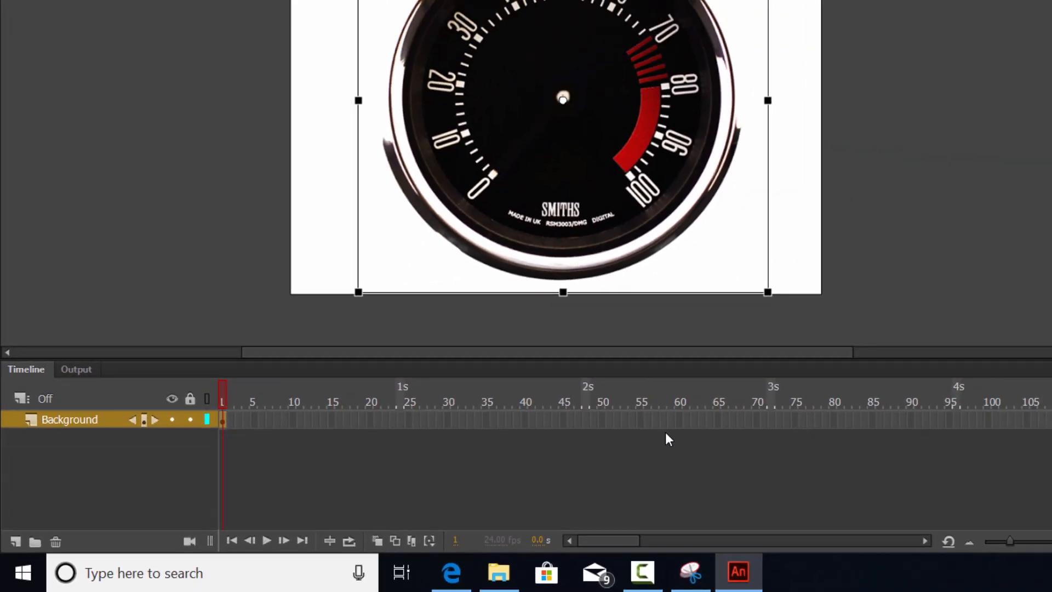
Extend the Background layer on the timeline by inserting a frame at frame 55
left_click(641, 419)
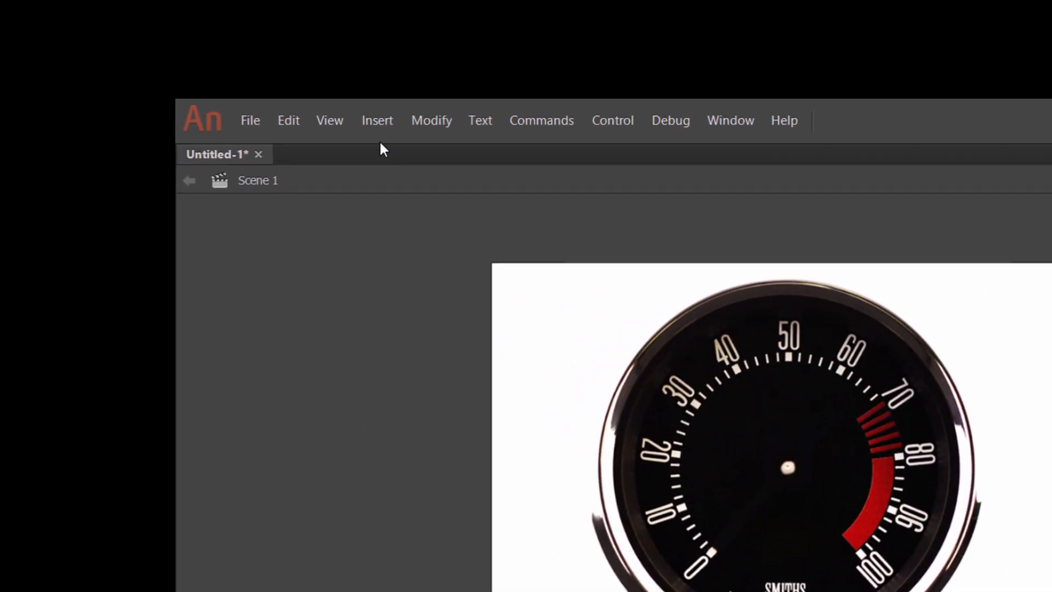
left_click(378, 121)
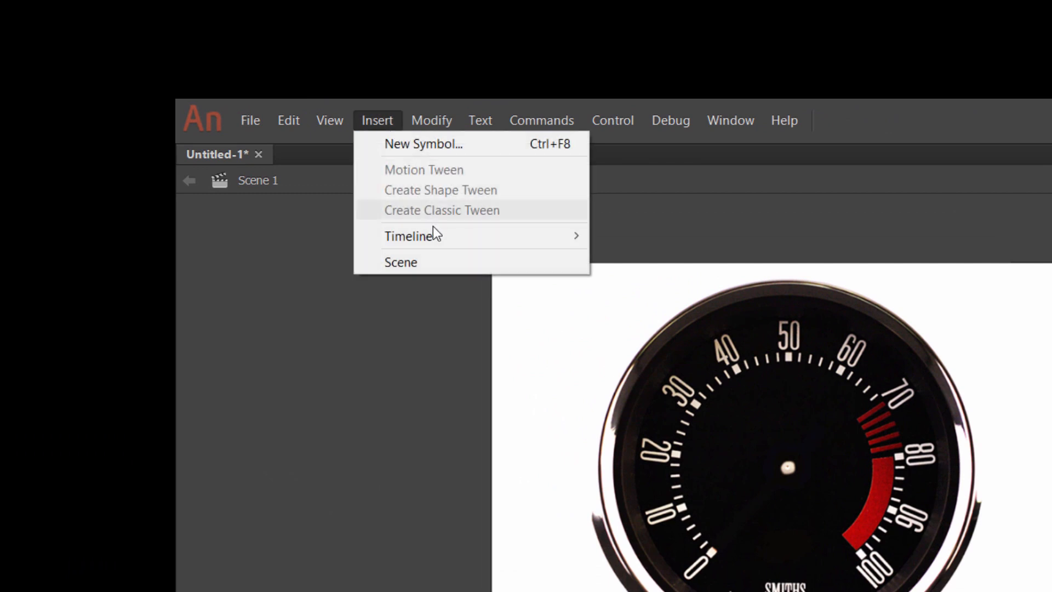
mouse_move(437, 246)
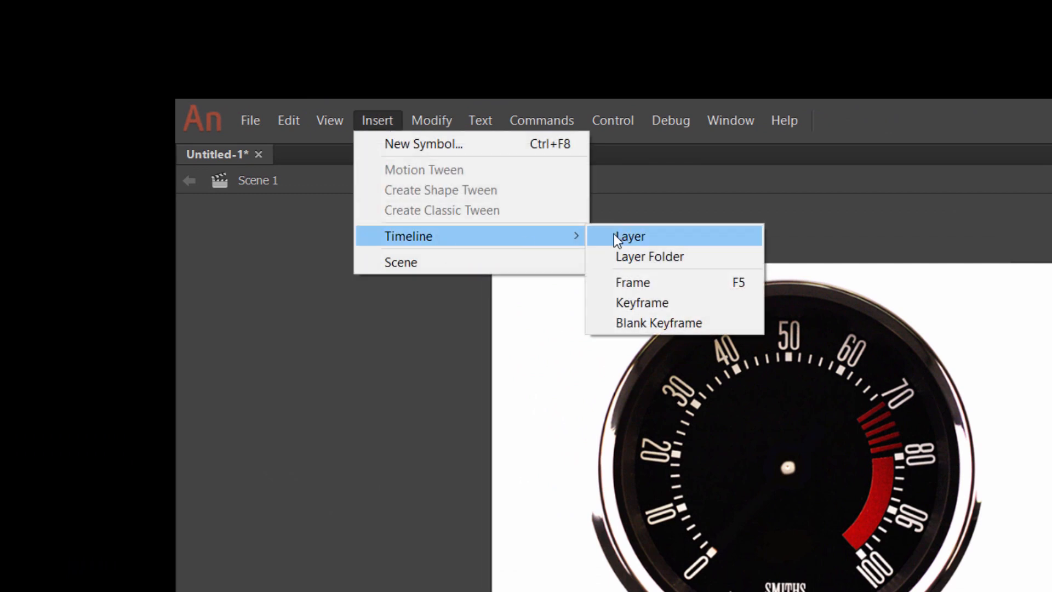
left_click(666, 285)
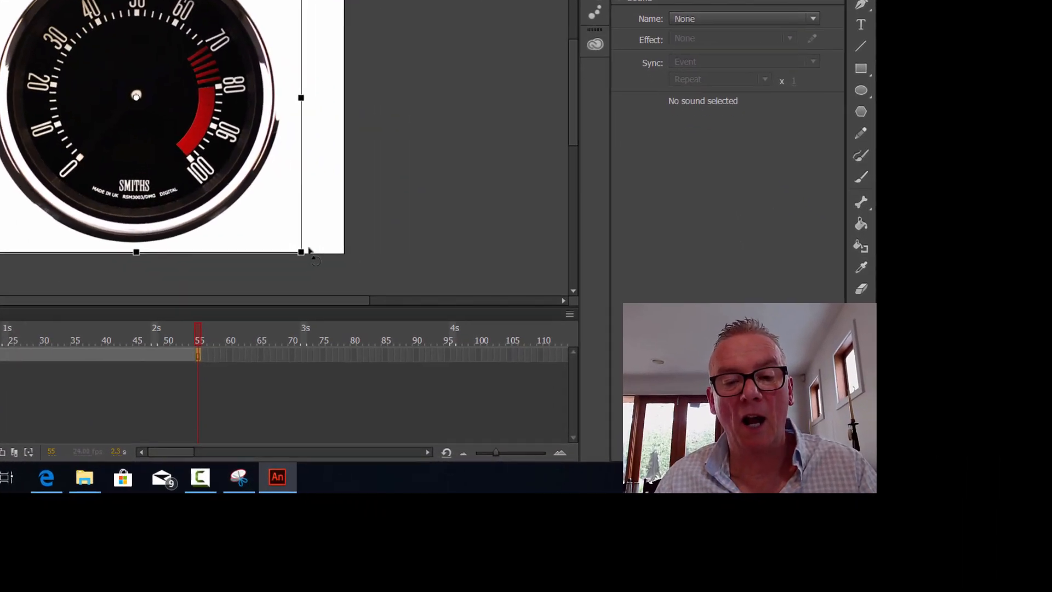
Lock the Background layer and add a new layer above it named Speedo Needle
left_click(419, 286)
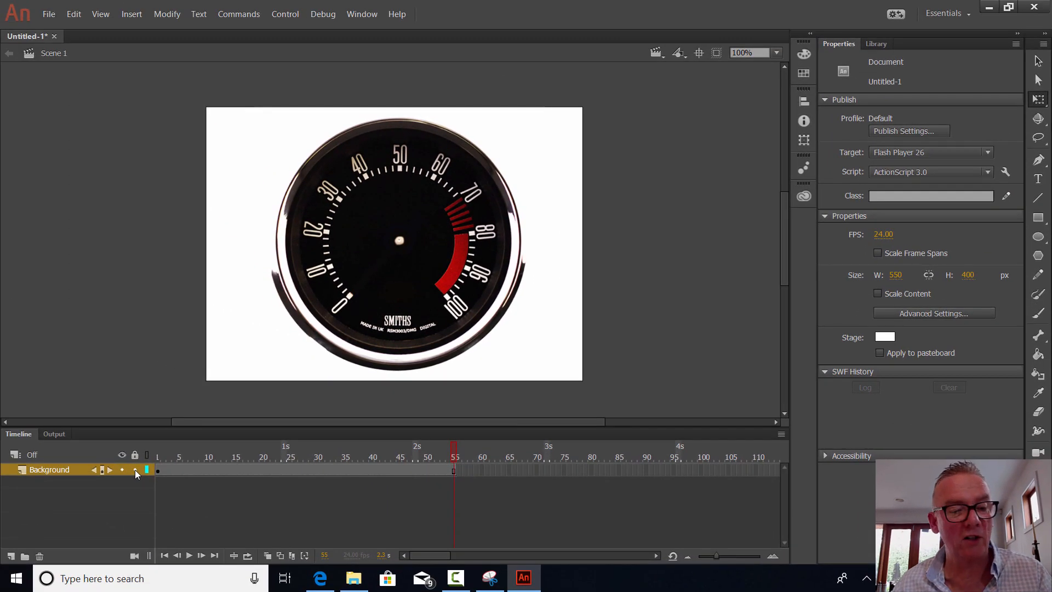
left_click(135, 470)
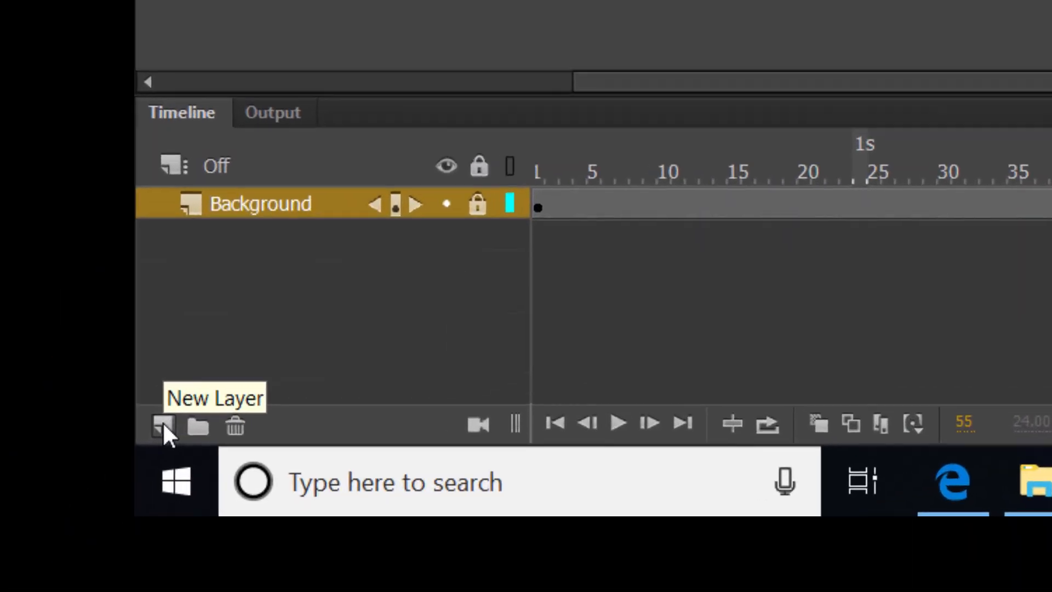
left_click(163, 426)
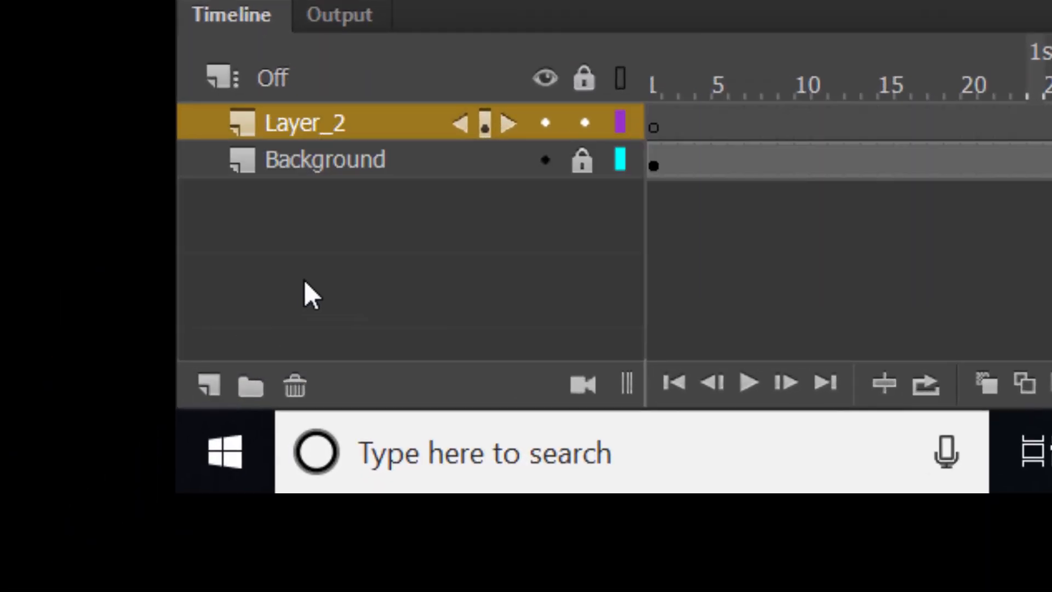
double_click(336, 129)
key("BackSpace")
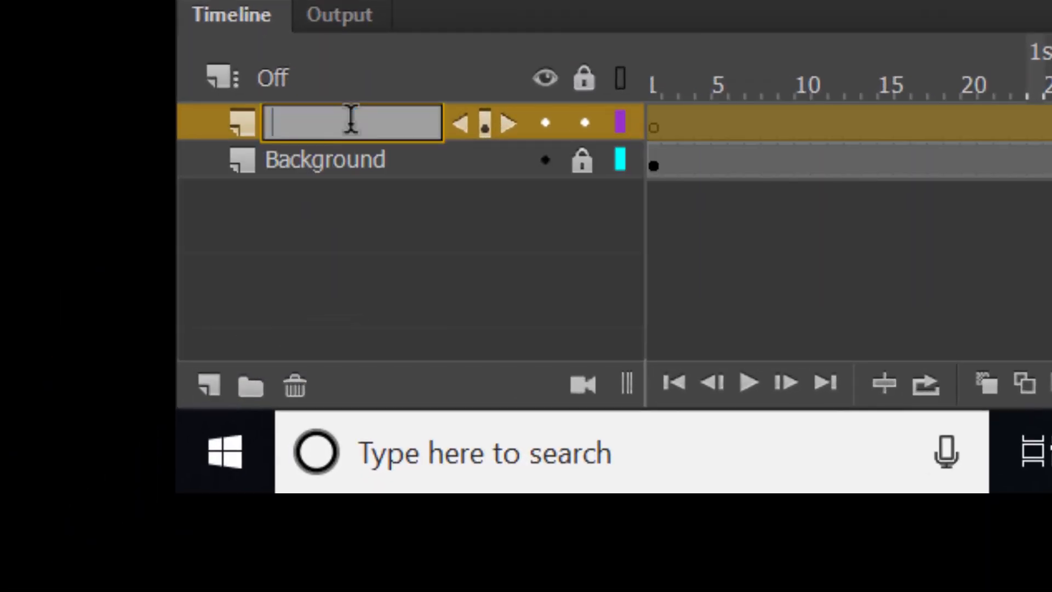
type("Speed")
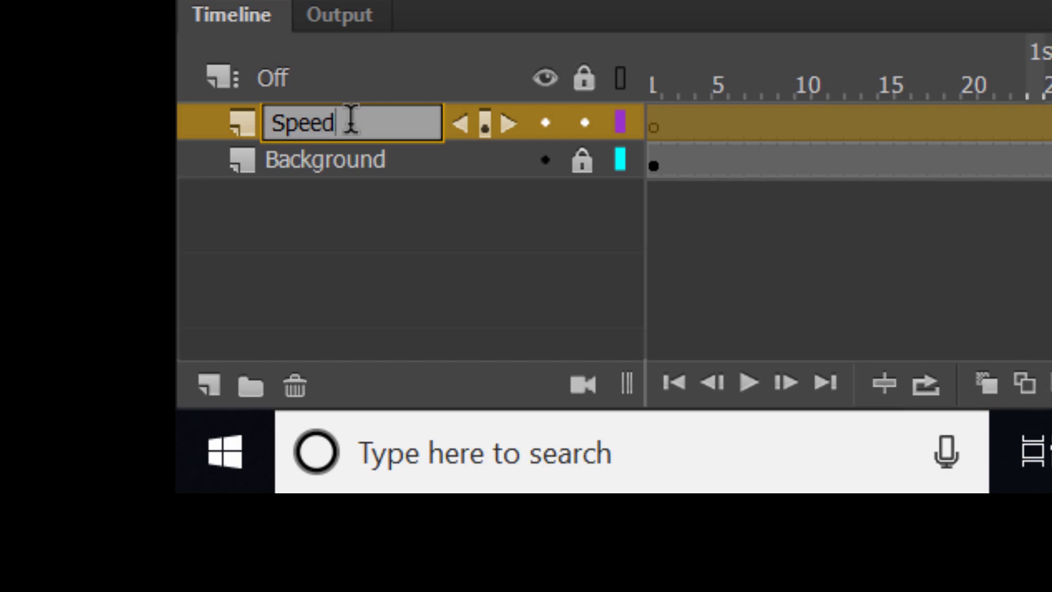
type("oNee")
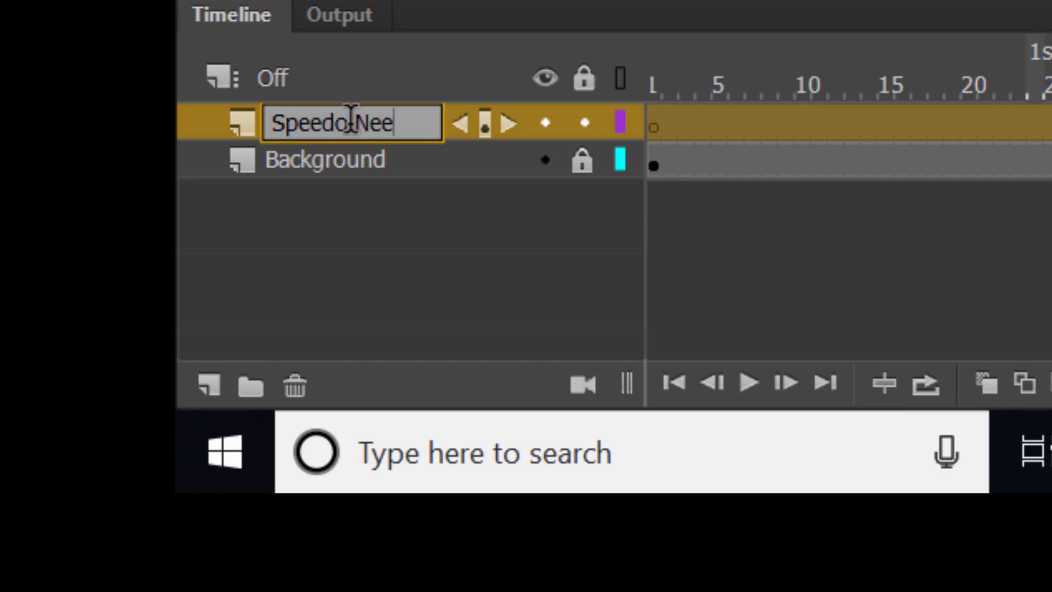
type("dle")
key("Return")
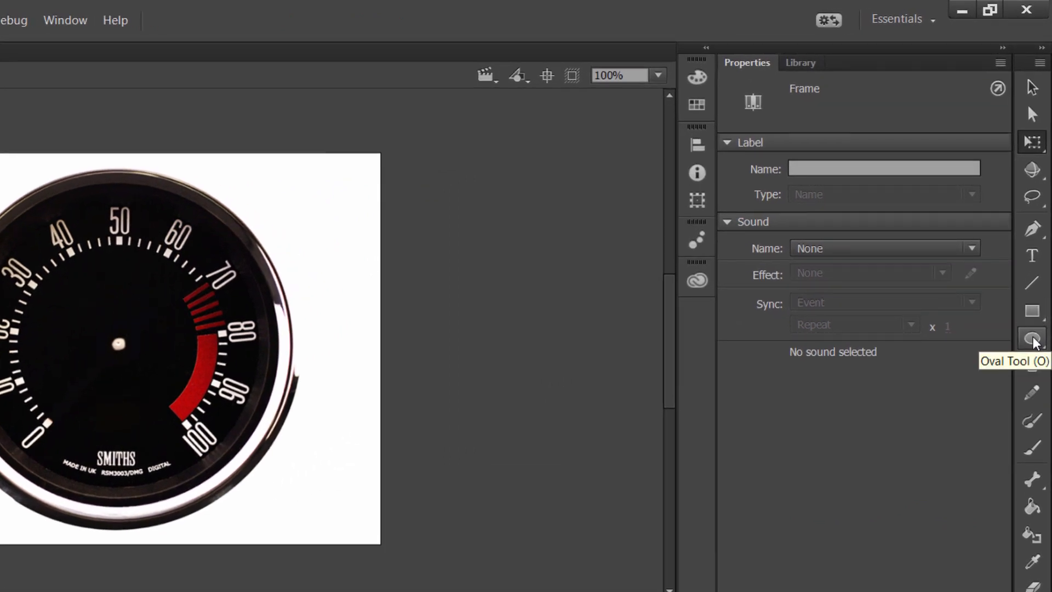
Set up the PolyStar tool to draw a polygon with 3 sides
left_click(1034, 367)
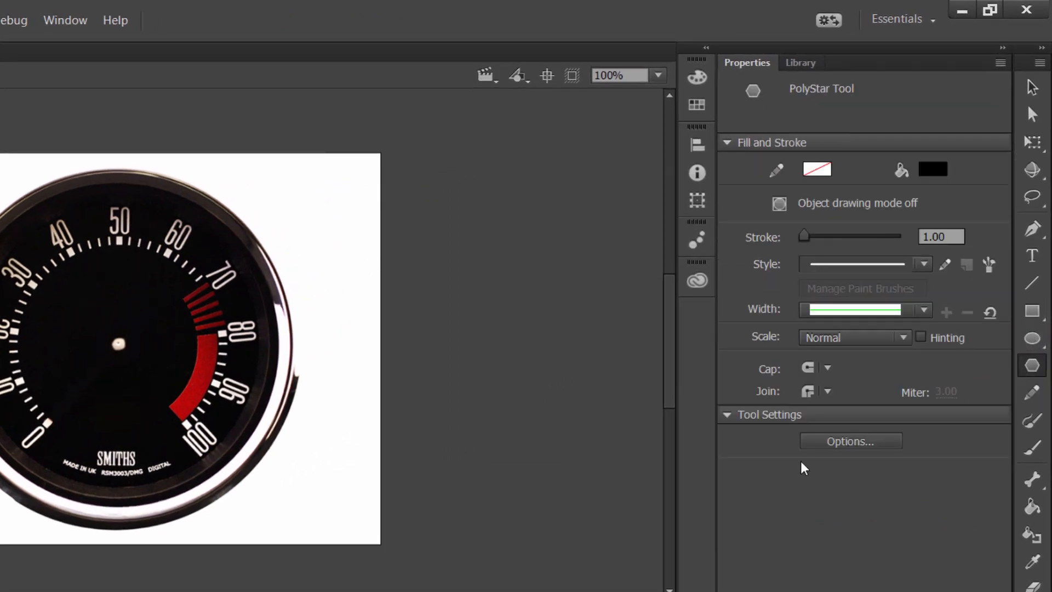
left_click(841, 443)
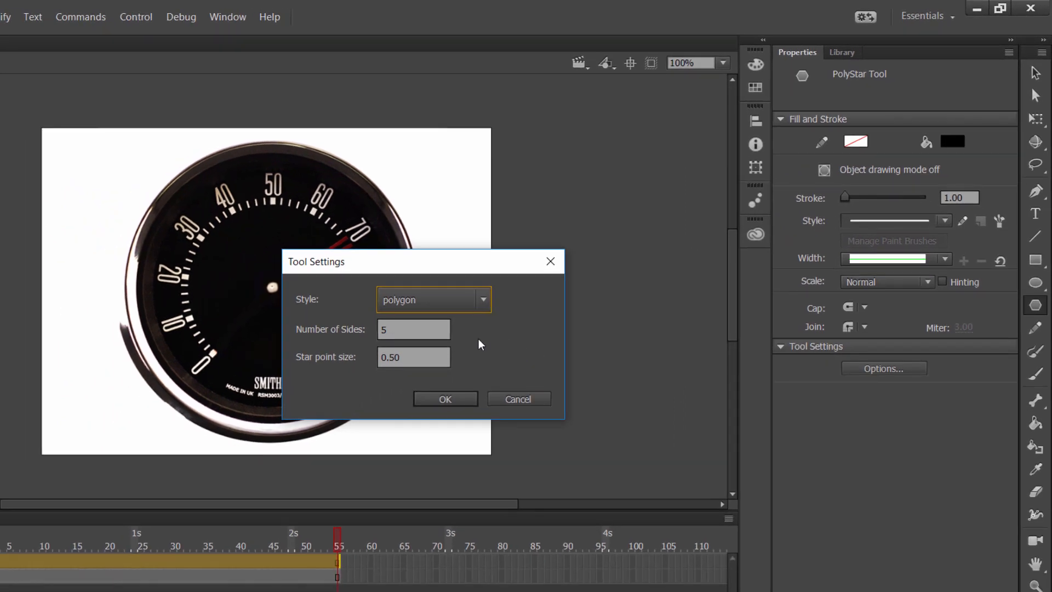
left_click(424, 329)
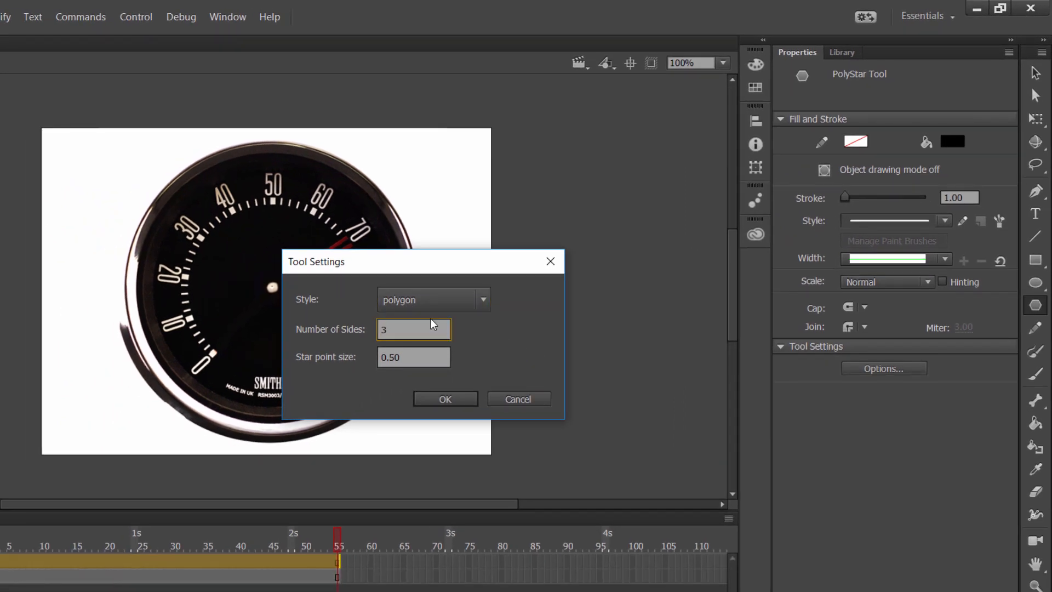
type("3")
left_click(446, 399)
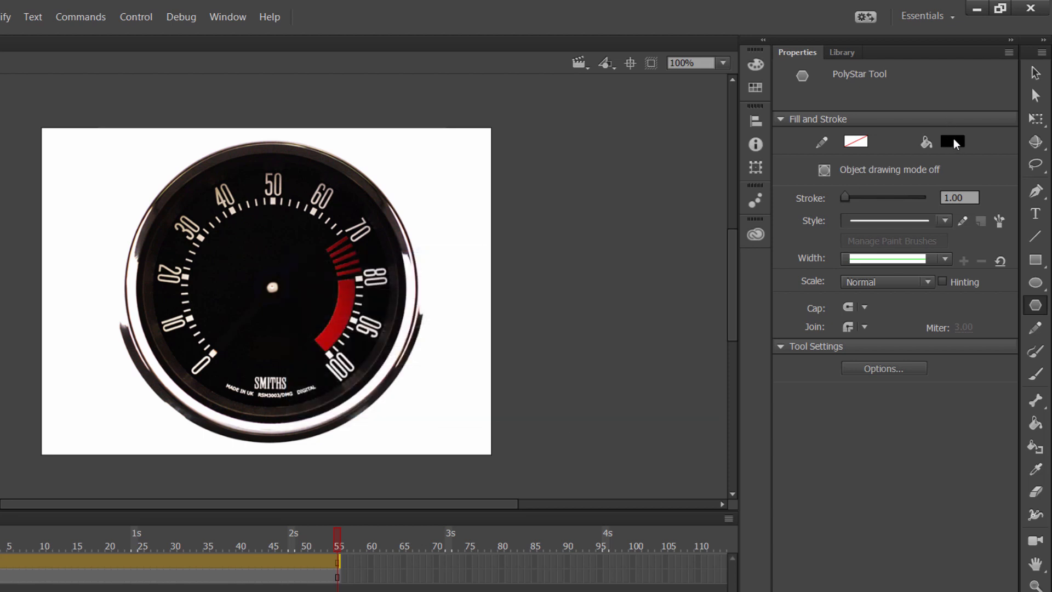
Draw a downward-pointing triangle about 47 x 41 px with red #FF0000 fill in the white area right of the gauge
left_click(954, 141)
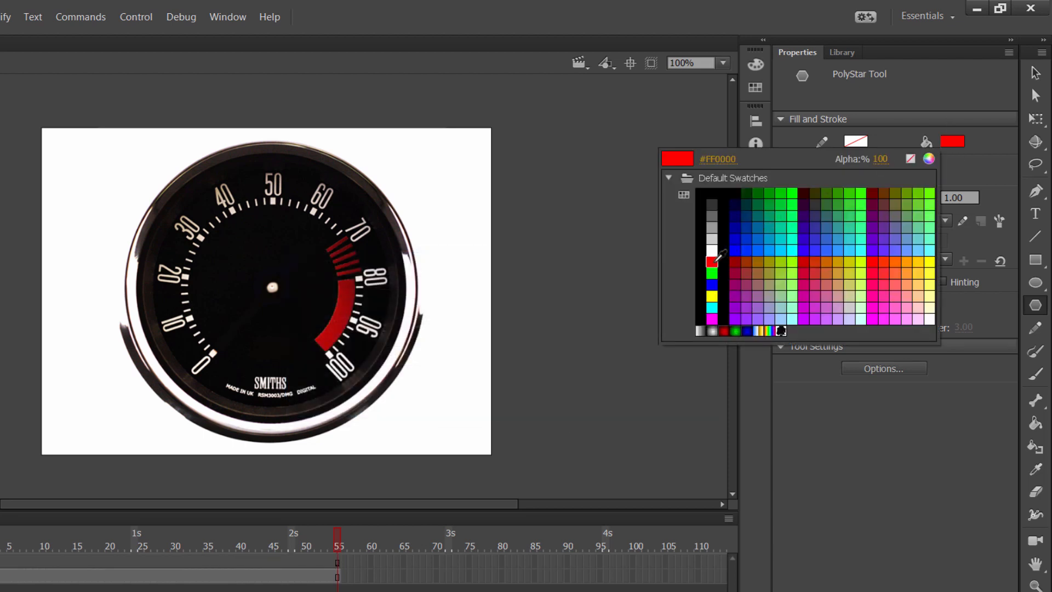
left_click(714, 261)
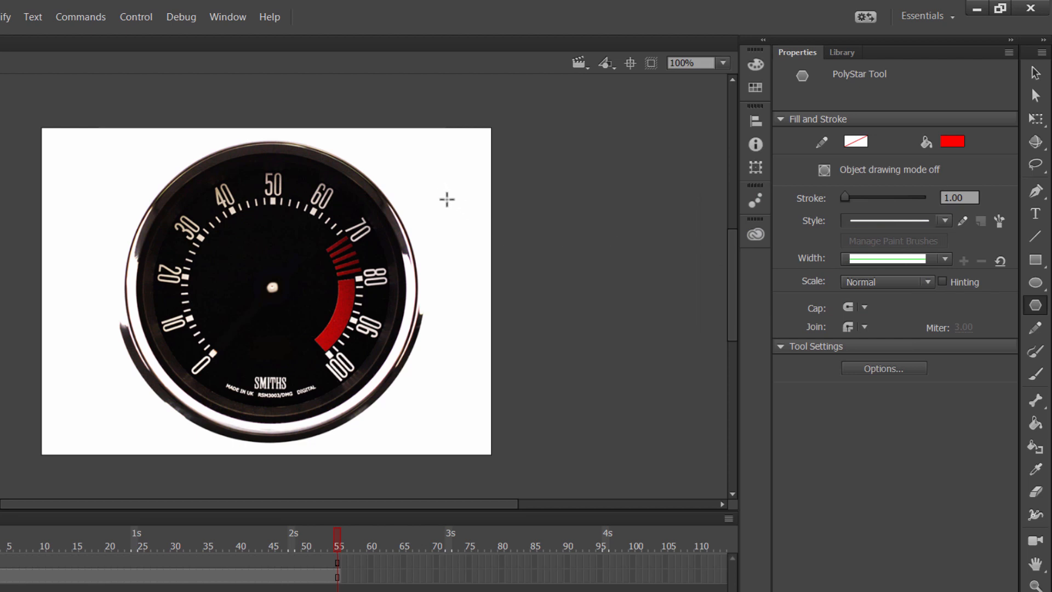
left_click_drag(448, 200, 447, 214)
left_click_drag(447, 216, 446, 216)
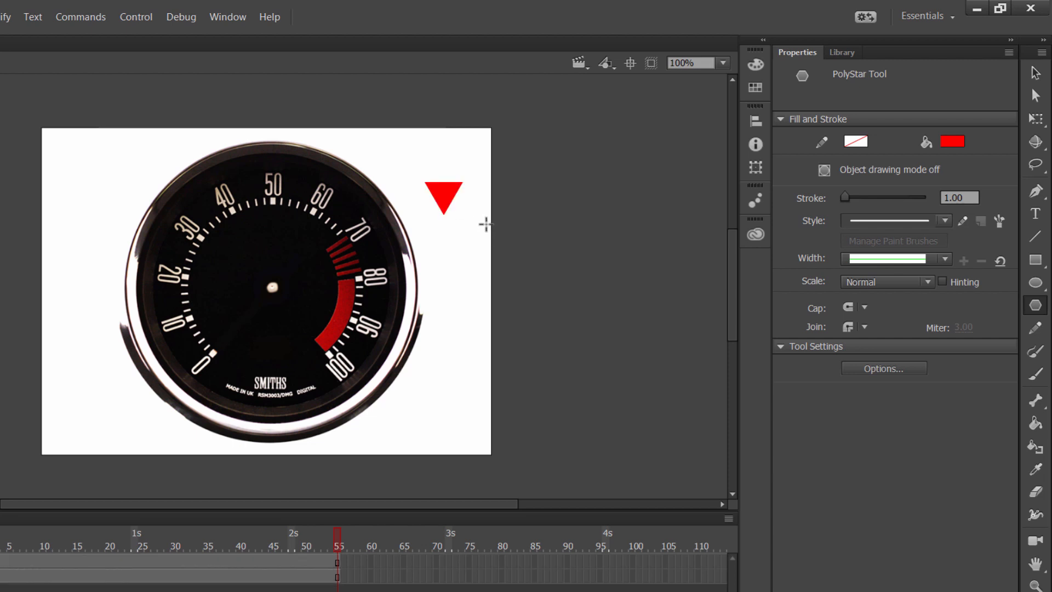
Use Free Transform to stretch the red triangle into a needle about 25 x 142 px and place its wide end at the gauge's centre pin
left_click(1034, 119)
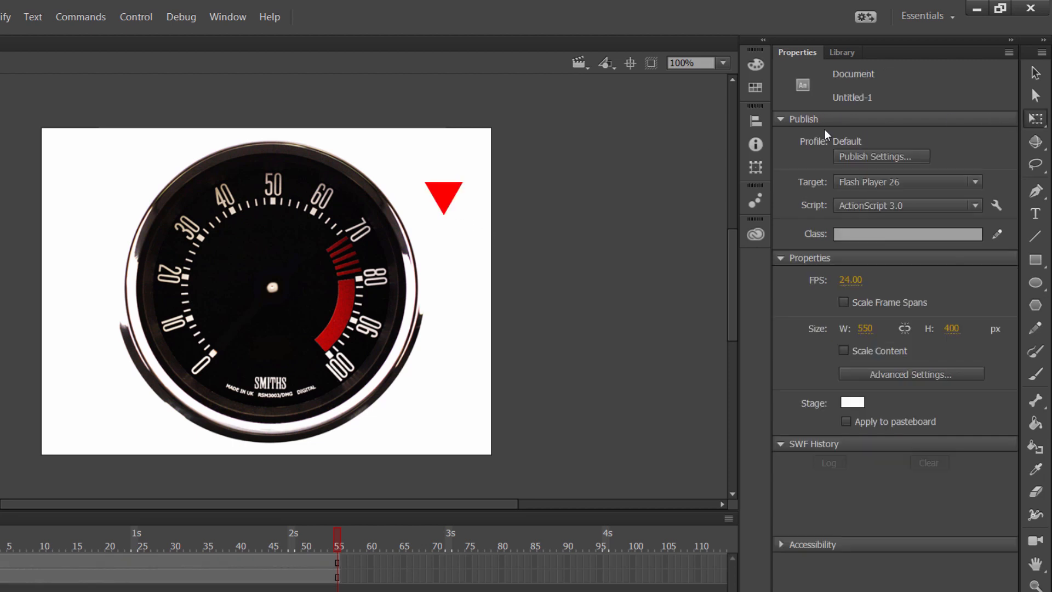
left_click(446, 204)
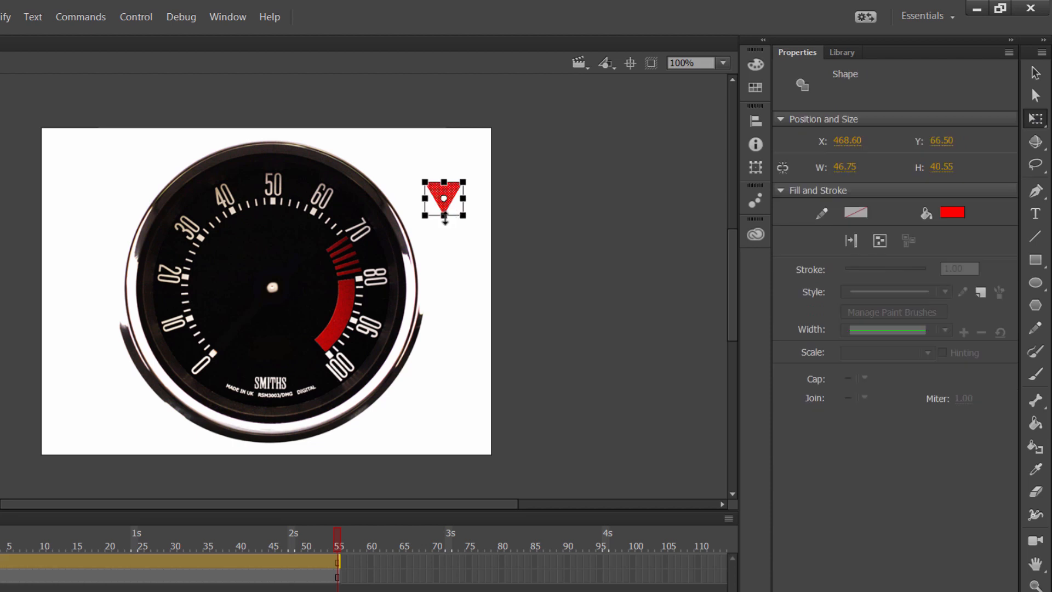
left_click_drag(449, 217, 449, 255)
left_click_drag(448, 175, 461, 262)
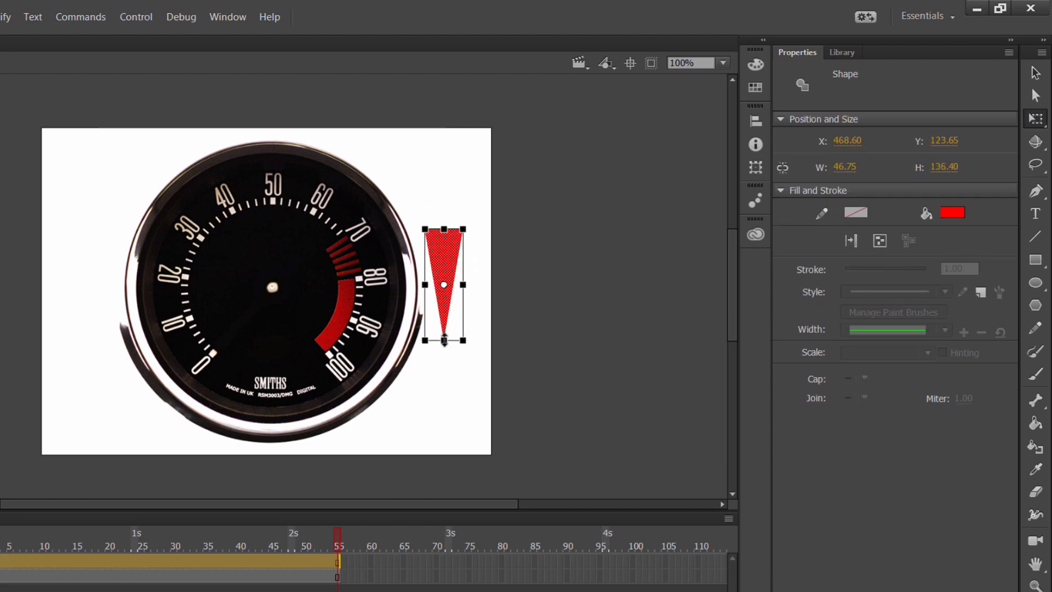
left_click_drag(445, 340, 445, 353)
left_click_drag(428, 263, 260, 328)
left_click_drag(275, 281, 272, 309)
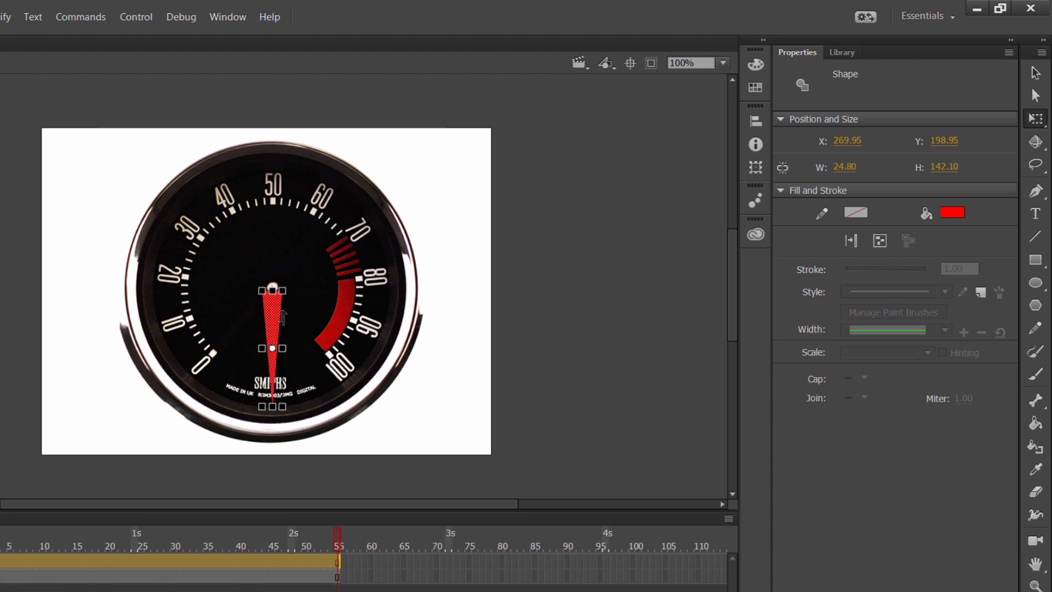
Reduce the needle to about 19 x 104 px and move its wide end back onto the centre pin
left_click_drag(283, 406, 283, 391)
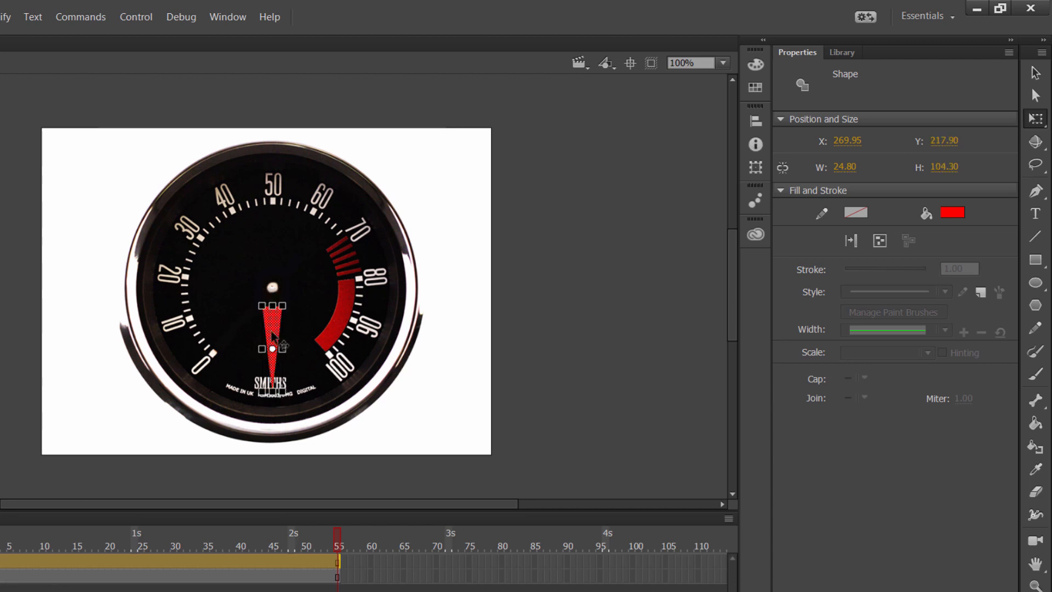
mouse_move(273, 329)
left_mouse_down()
mouse_move(281, 286)
mouse_move(274, 310)
left_mouse_up()
key("ctrl+z")
key("ctrl+y")
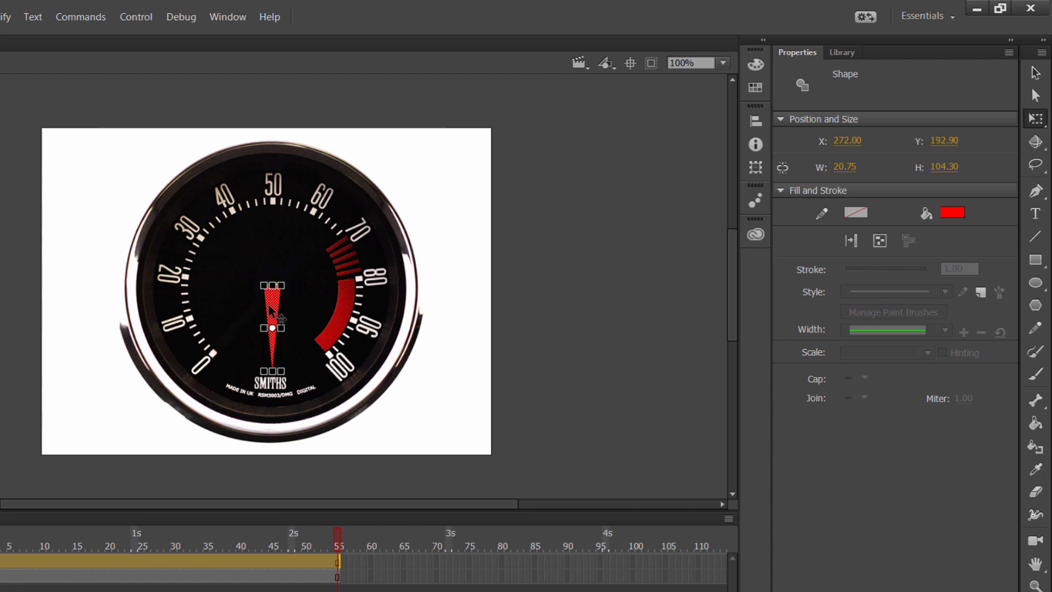
left_click_drag(265, 285, 272, 289)
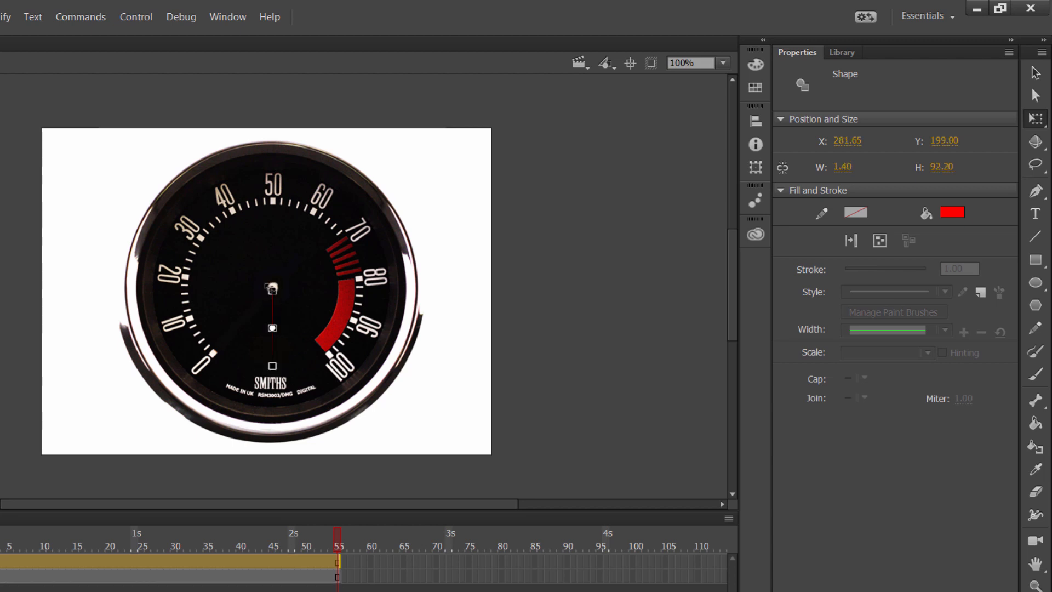
key("ctrl+z")
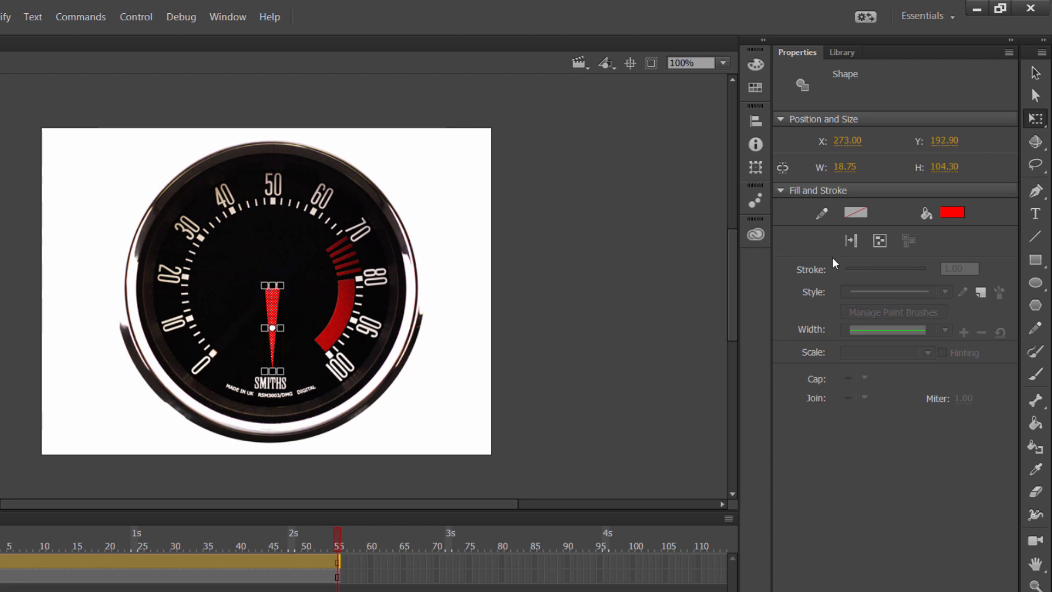
Narrow the needle to about 11 px wide and move it off the dial to the white area right of the gauge
left_click(1036, 585)
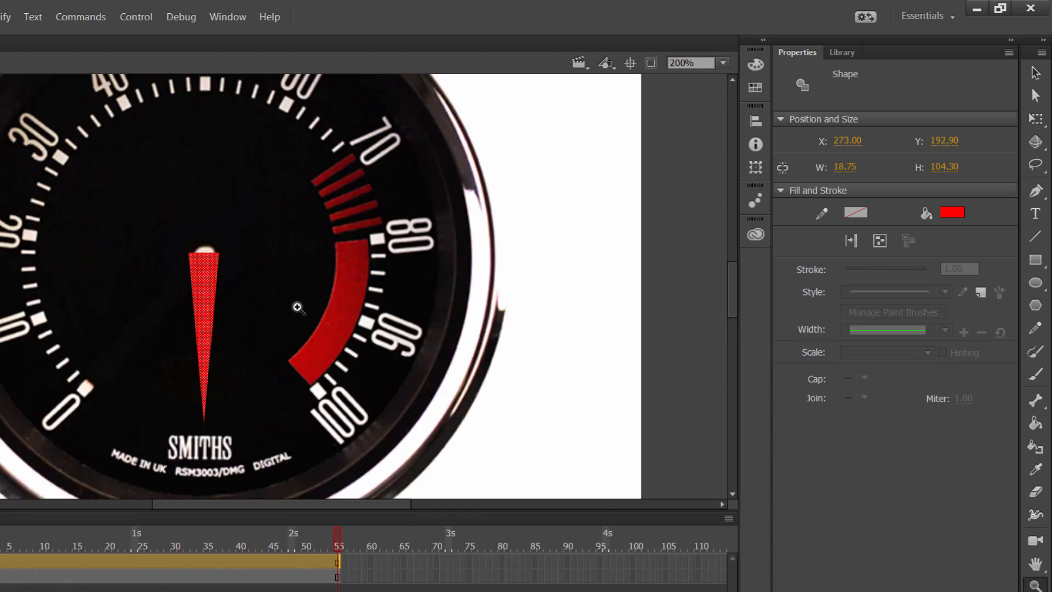
left_click(303, 307)
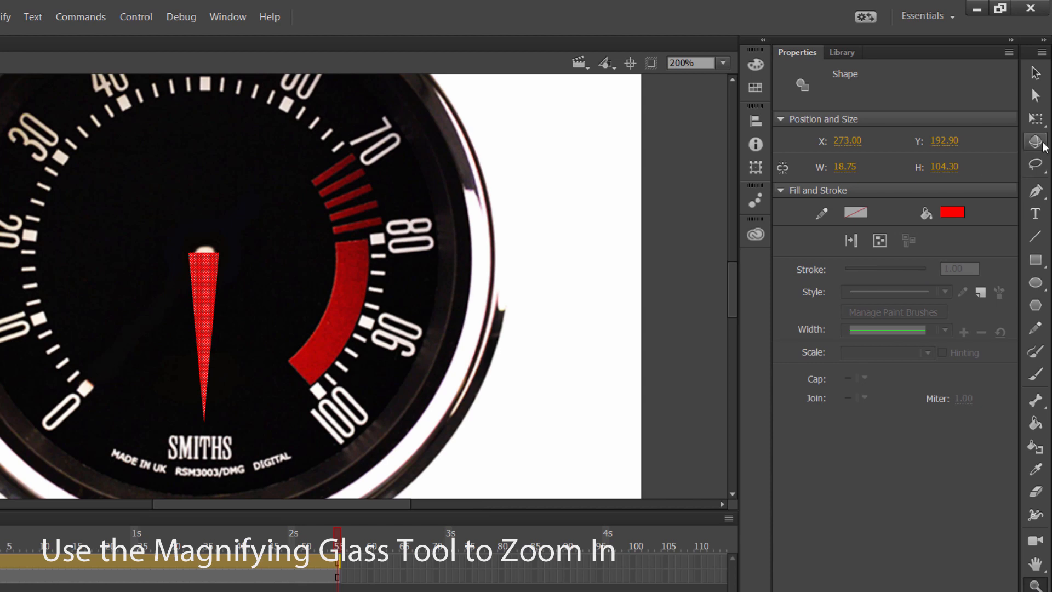
left_click(1037, 118)
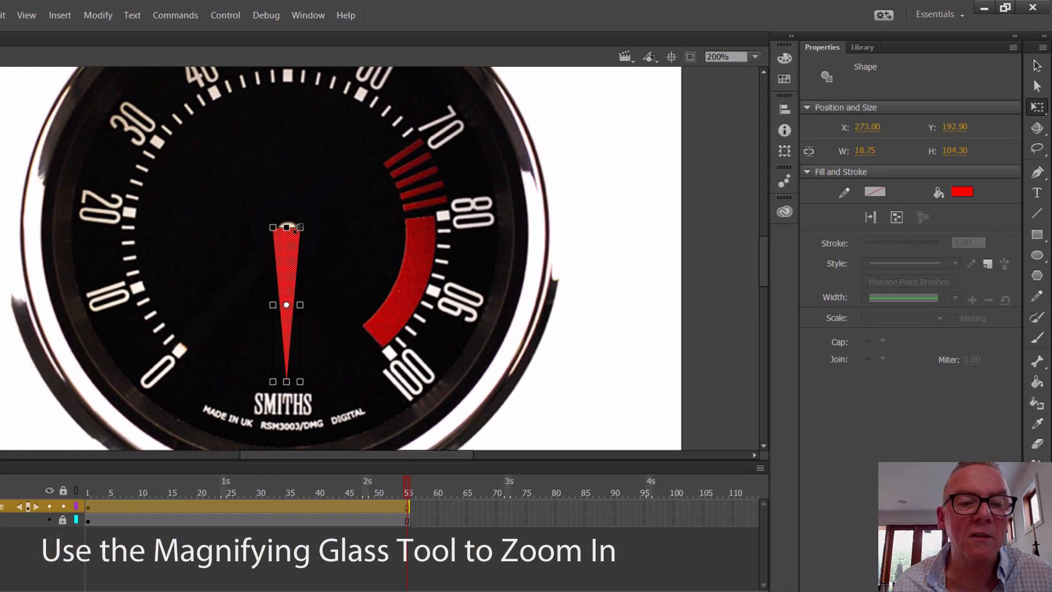
left_click_drag(299, 227, 297, 224)
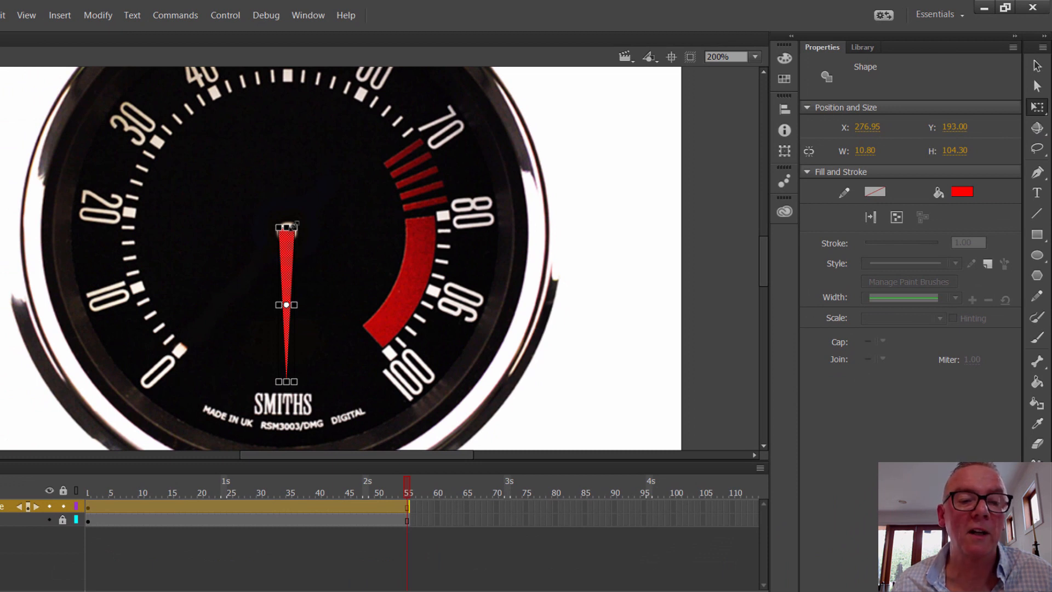
left_click_drag(295, 226, 295, 225)
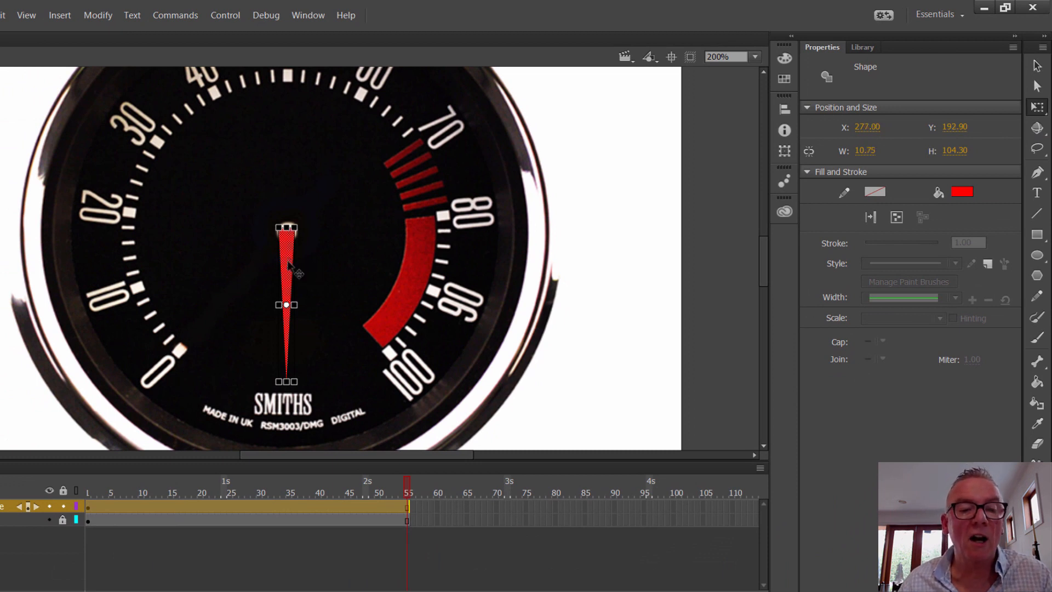
left_click_drag(288, 263, 626, 242)
left_click(656, 255)
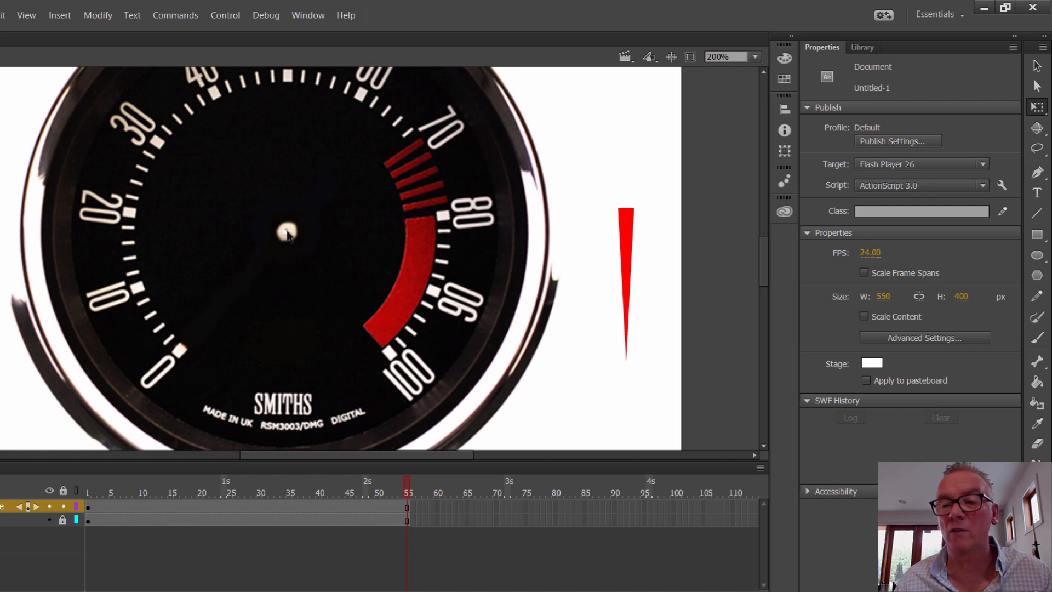
Draw a light grey circle about 18 px across above the needle and move it down onto the needle's wide end
left_click(1041, 257)
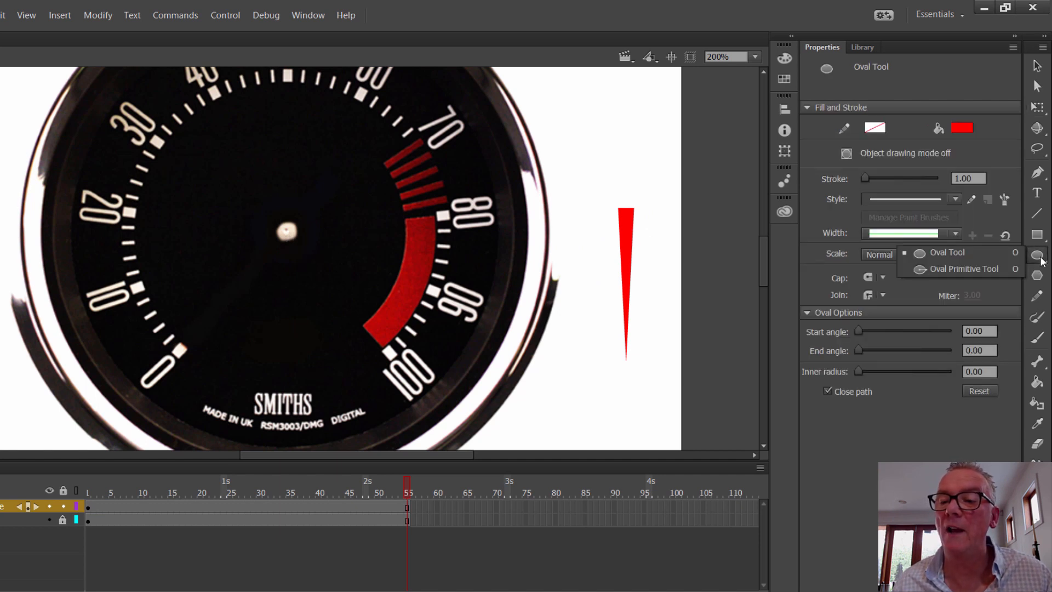
left_click(941, 254)
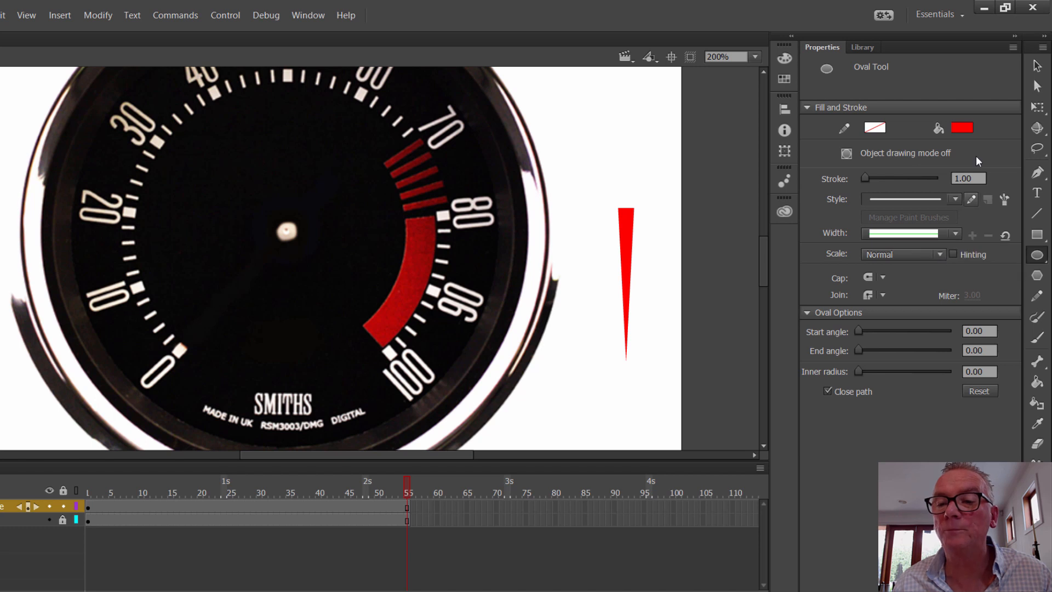
left_click(970, 127)
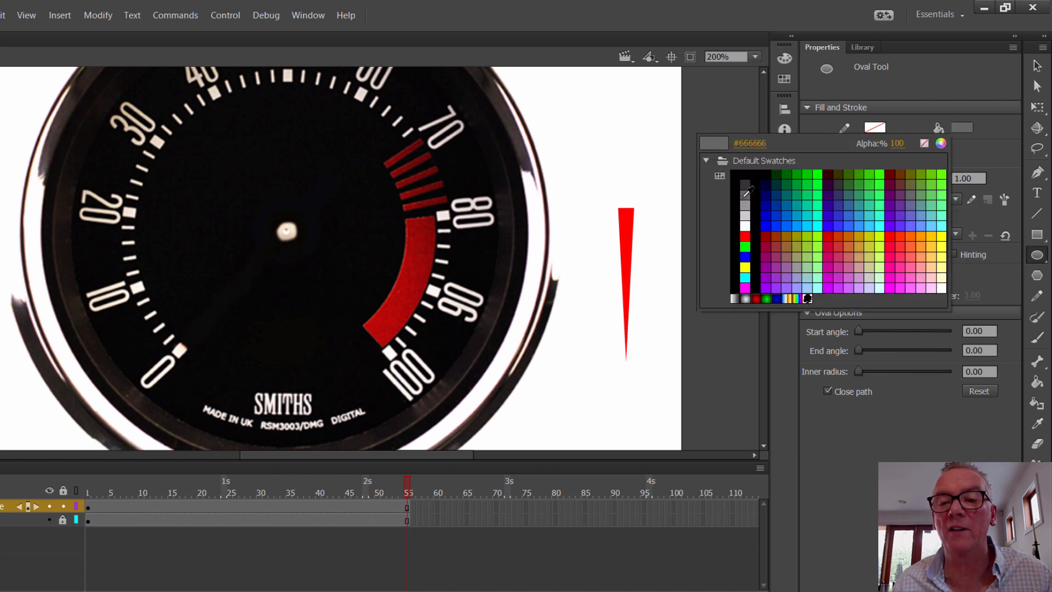
left_click(747, 214)
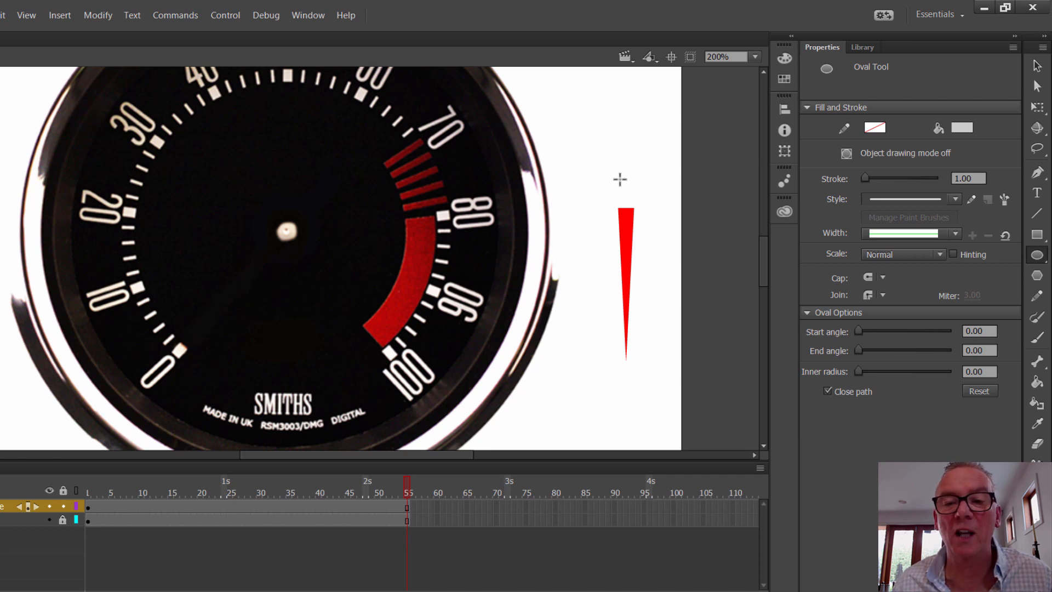
left_click_drag(620, 180, 643, 202)
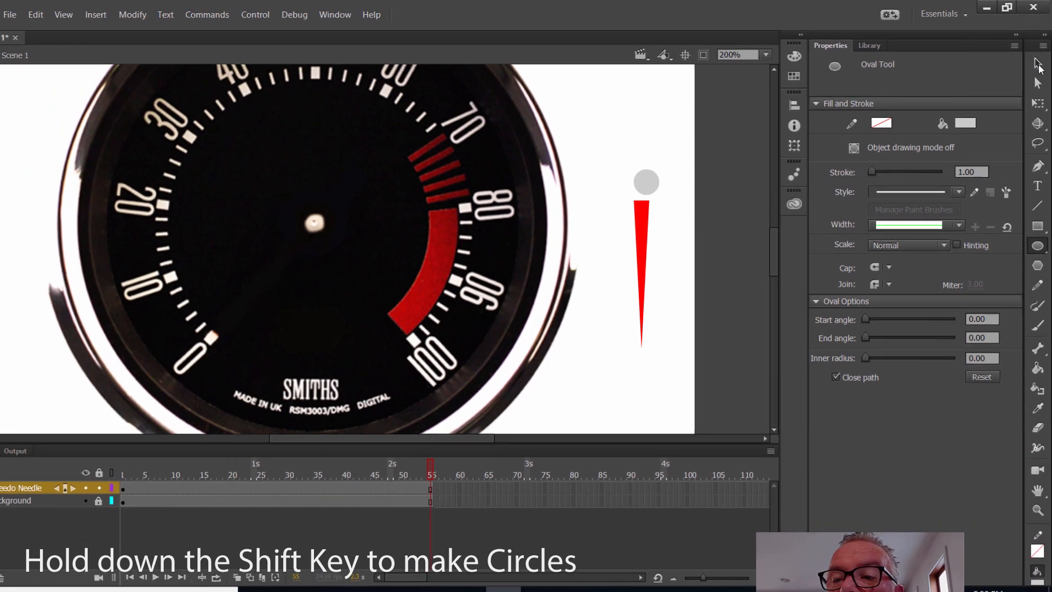
key("v")
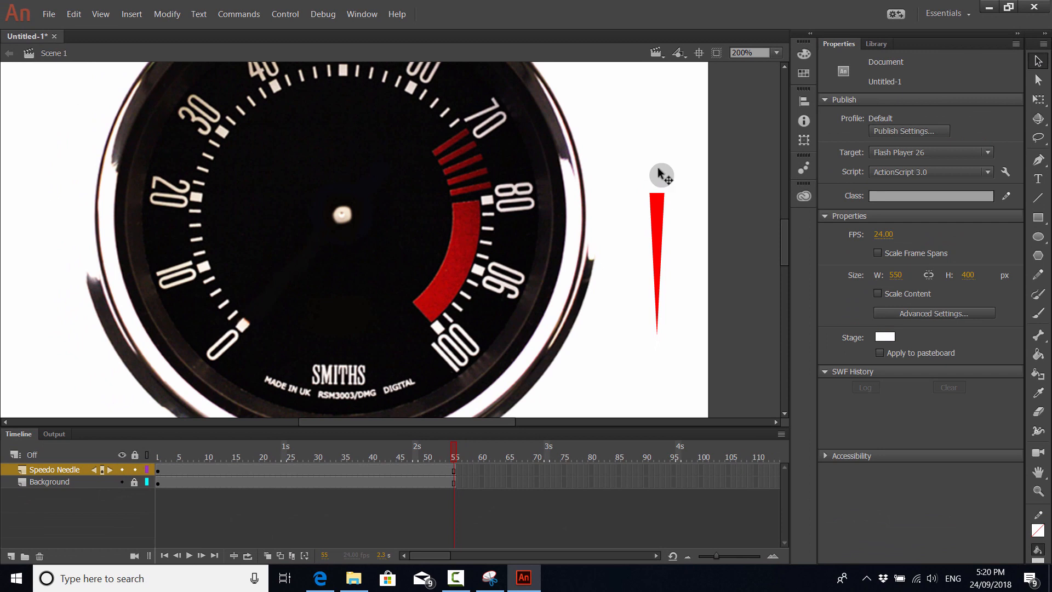
mouse_move(658, 167)
left_mouse_down()
mouse_move(653, 180)
mouse_move(662, 181)
left_mouse_up()
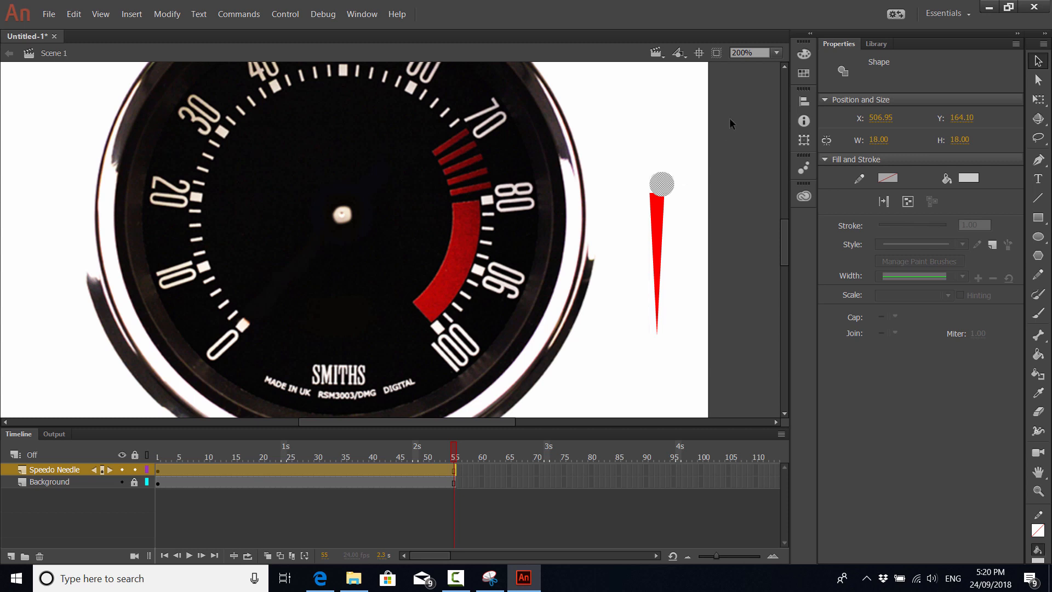
Nudge the light grey circle left and slightly down until it sits centred on the needle's wide end
key("Left")
key("Left")
key("Left")
key("Left")
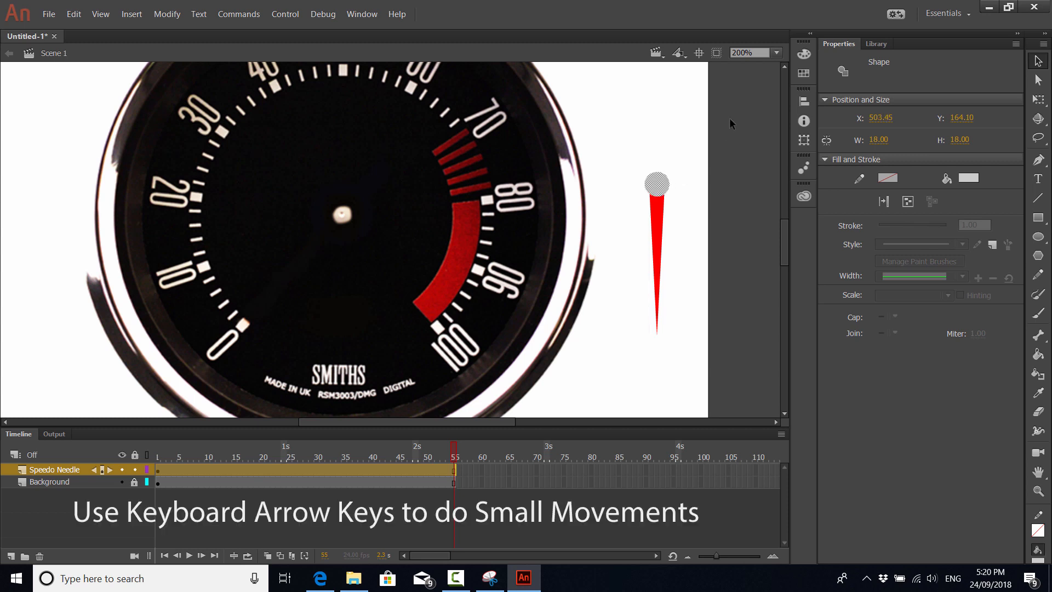
key("Left")
key("Down")
left_click(674, 127)
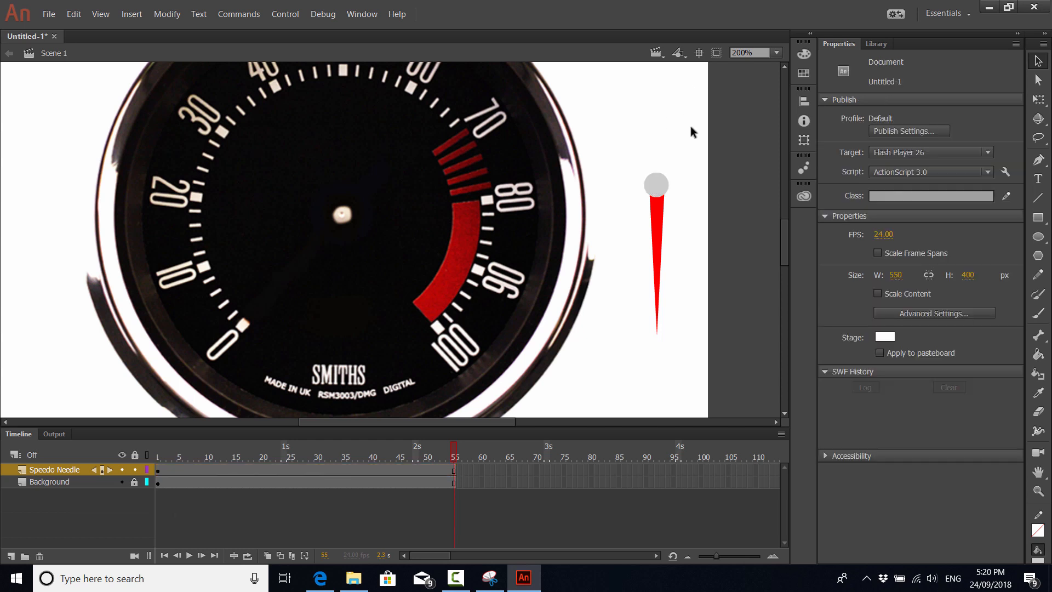
Draw a black (#000000) dot about 5.6 px across and place it at the centre of the grey hub
left_click(1038, 236)
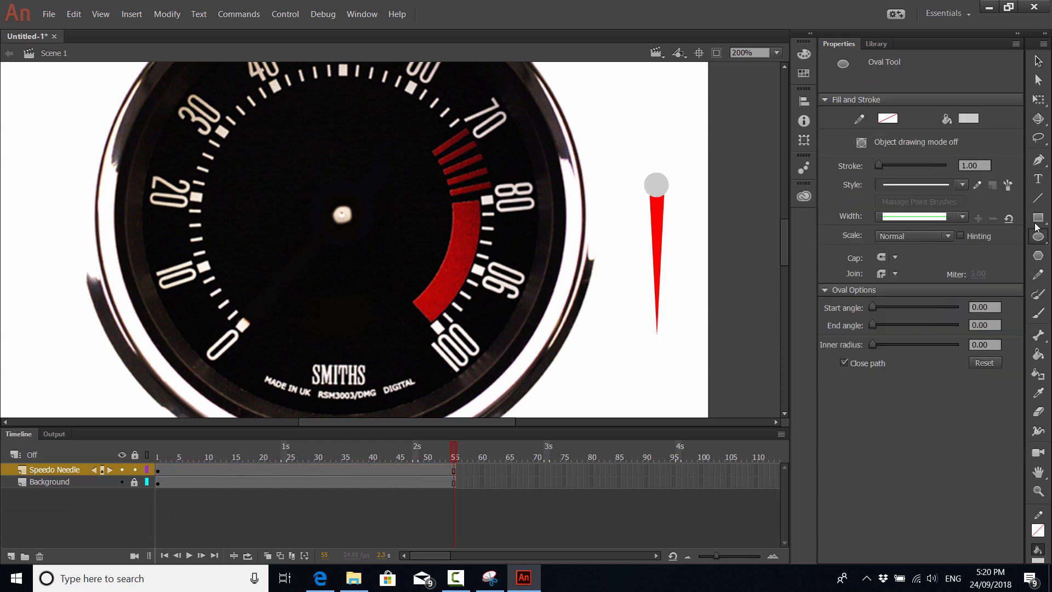
left_click(968, 118)
left_click(767, 151)
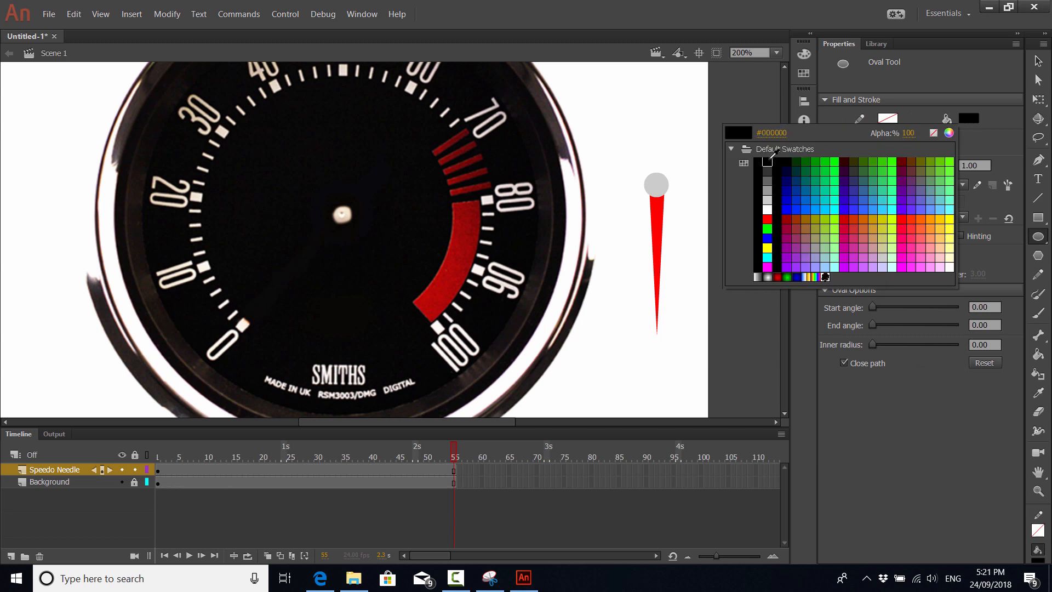
left_click_drag(648, 134, 654, 141)
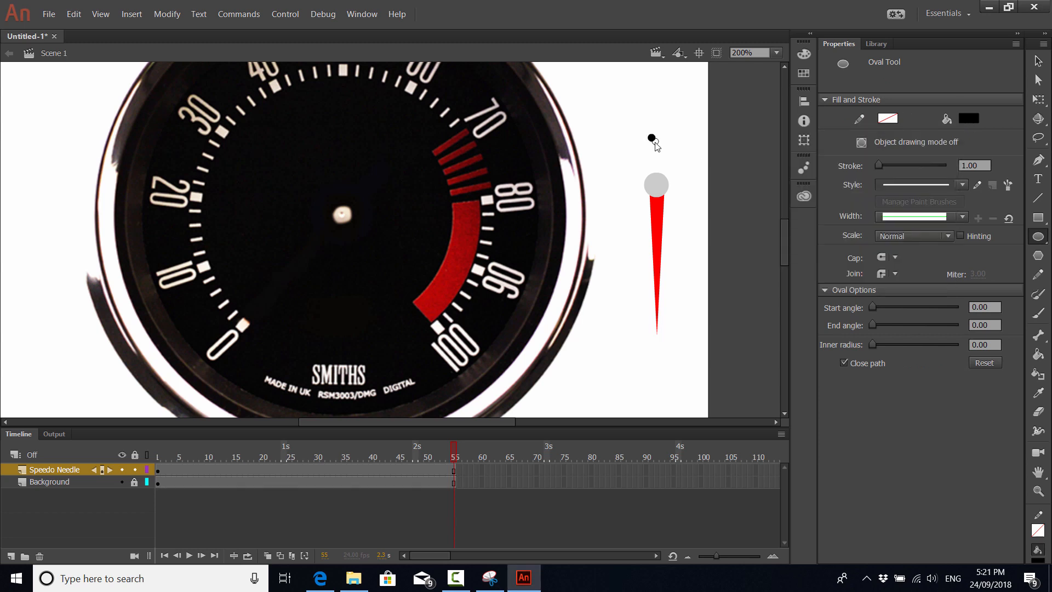
left_click(1039, 60)
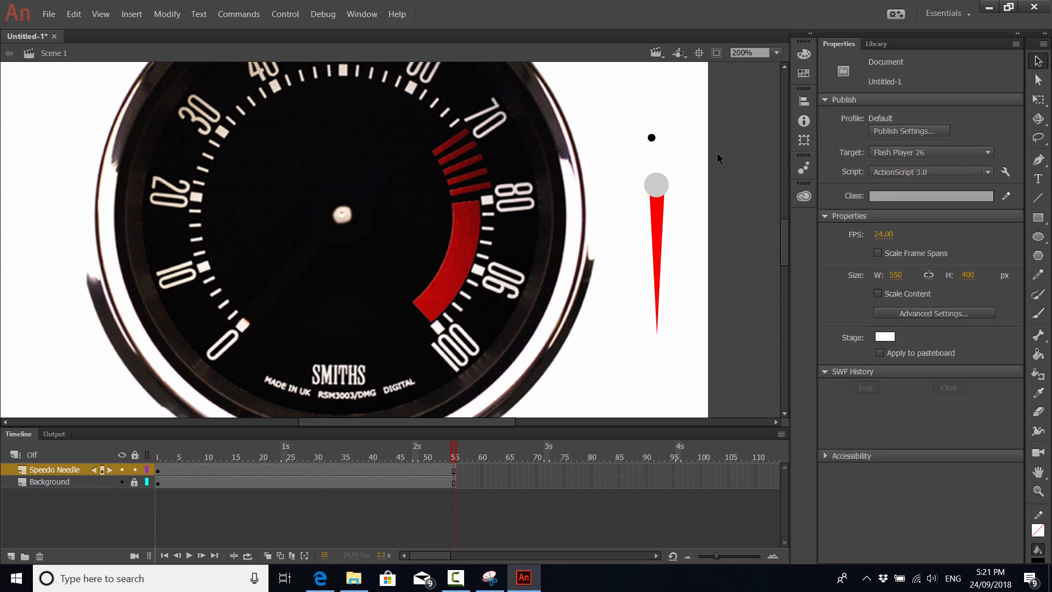
left_click_drag(652, 140, 656, 183)
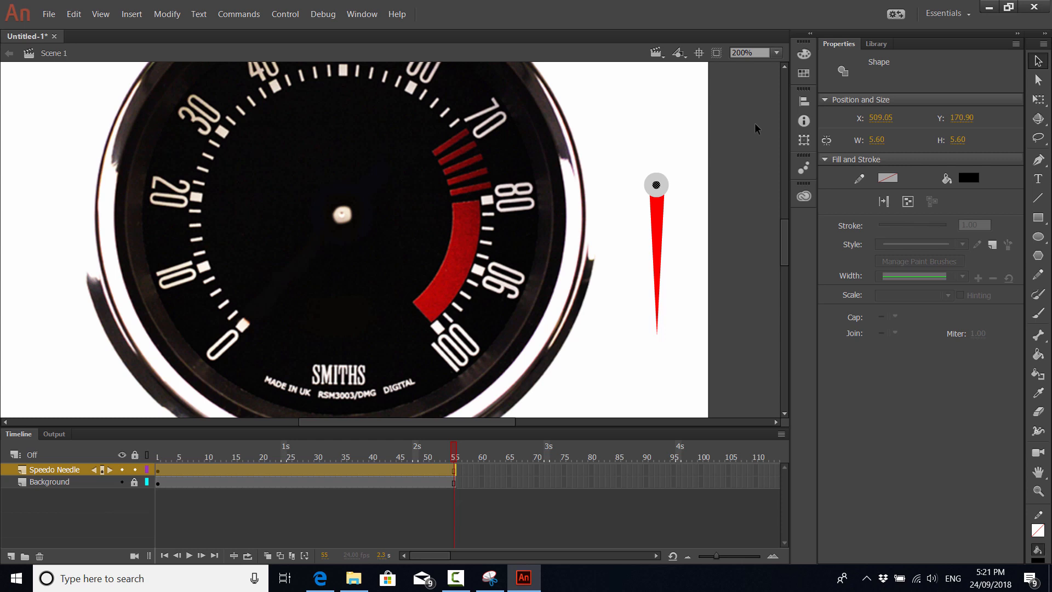
left_click(685, 146)
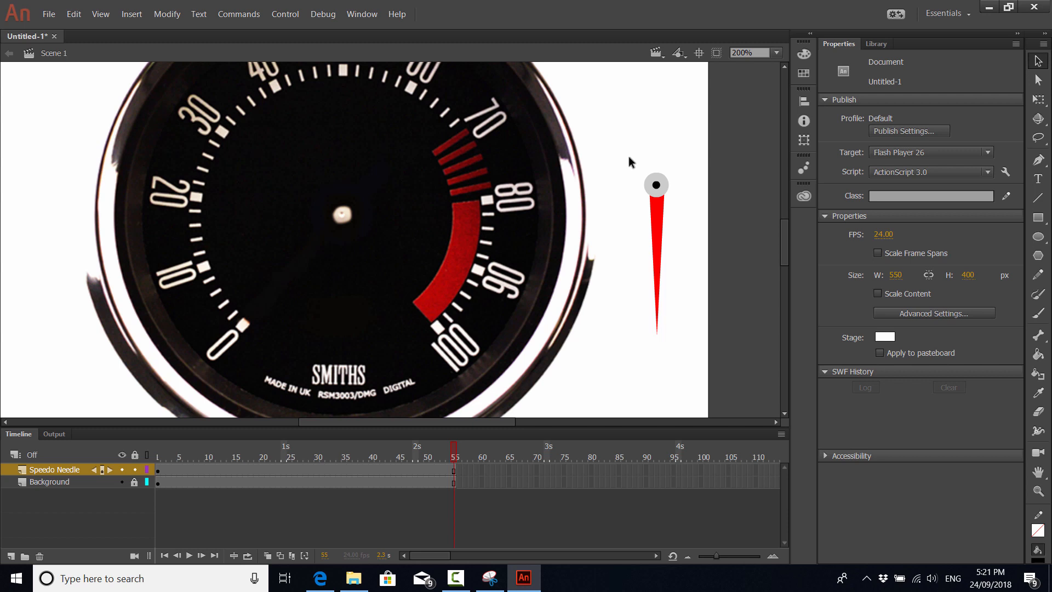
Convert the complete needle artwork to a Graphic symbol named Speedo Needle with centre registration
left_click_drag(630, 158, 686, 349)
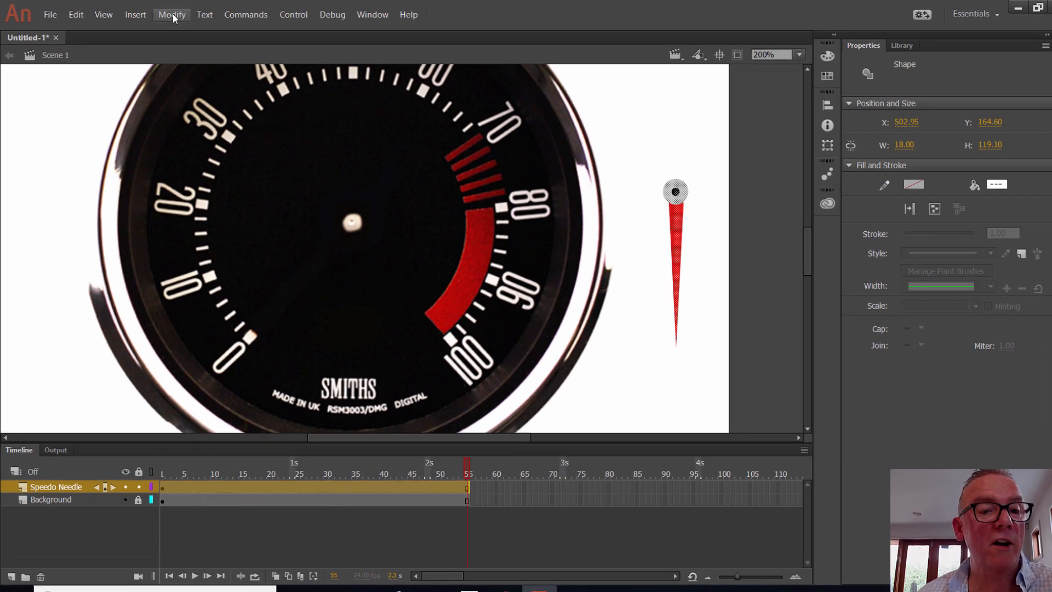
left_click(173, 15)
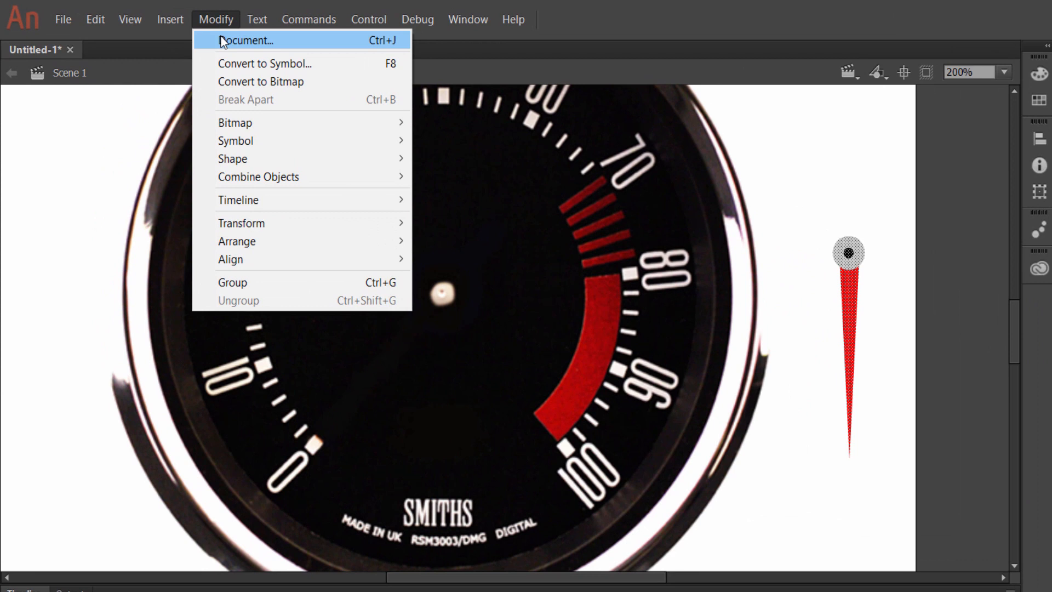
left_click(235, 64)
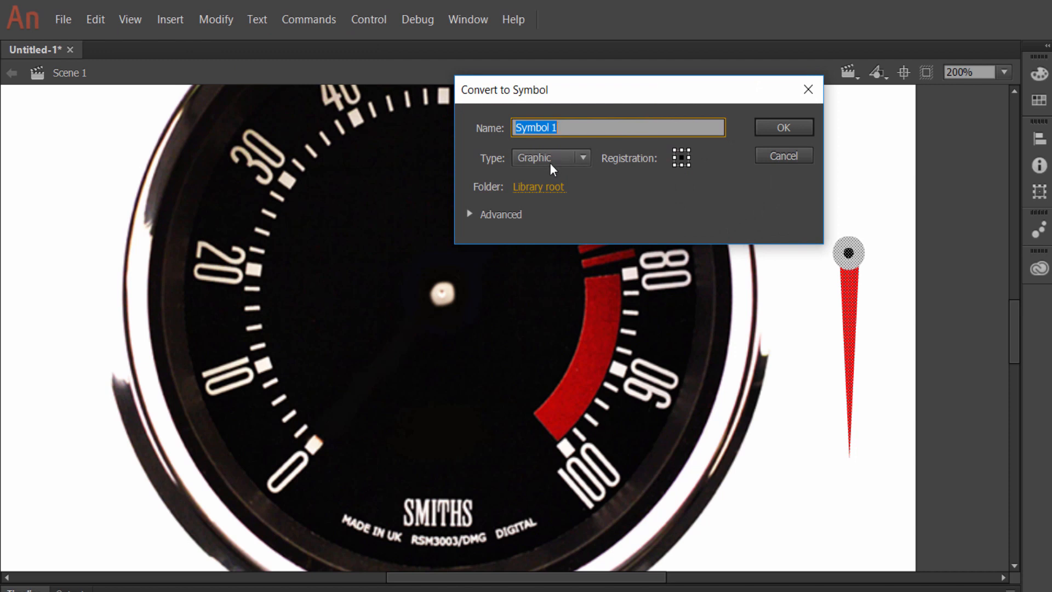
left_click(673, 149)
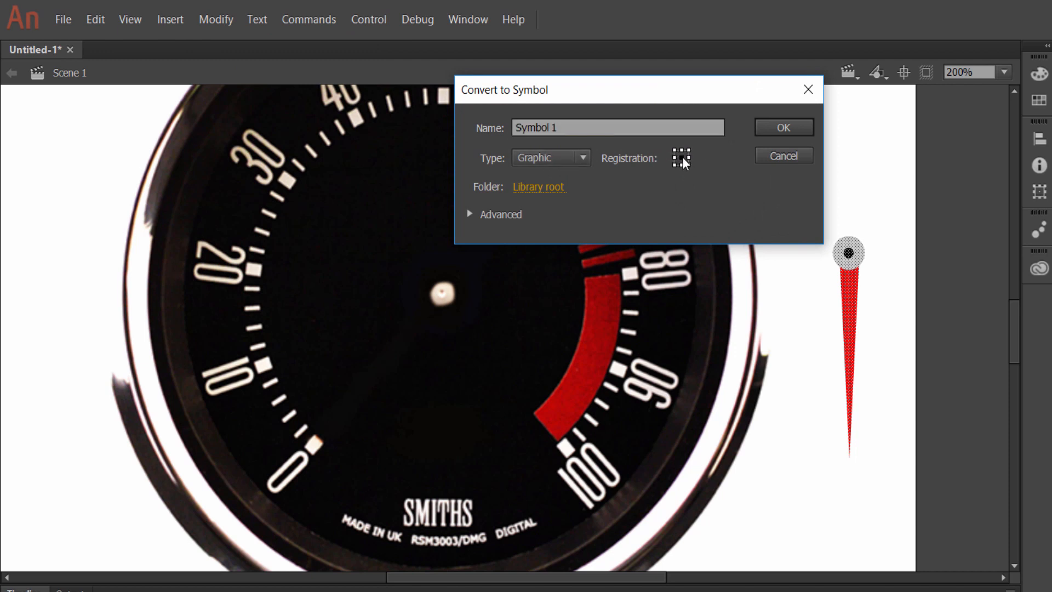
left_click(562, 126)
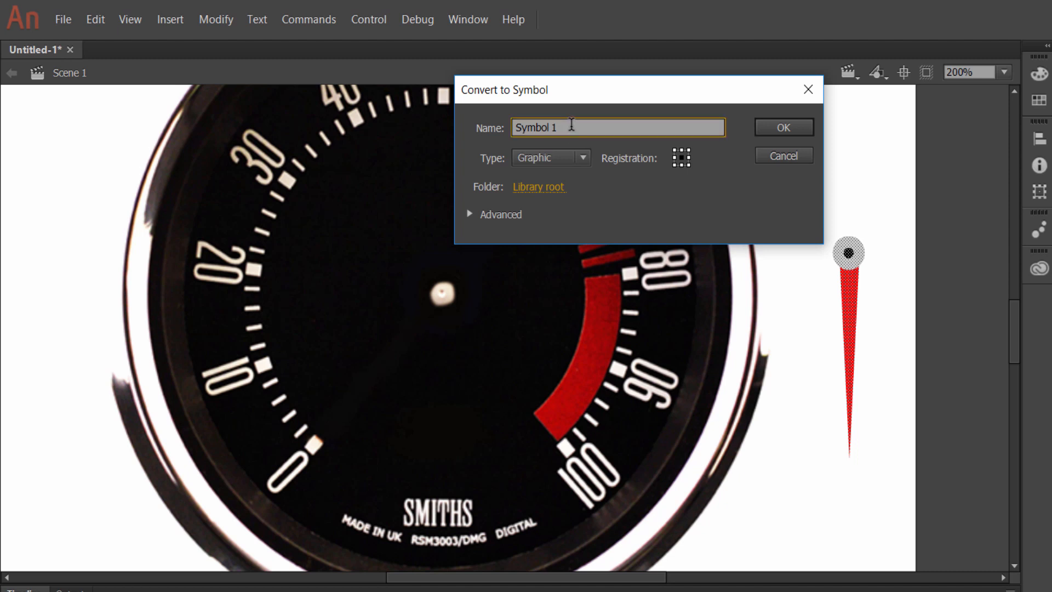
key("BackSpace")
key("BackSpace")
key("BackSpace")
key("BackSpace")
type("Speedo ne")
double_click(572, 124)
type("Needle")
left_click(794, 124)
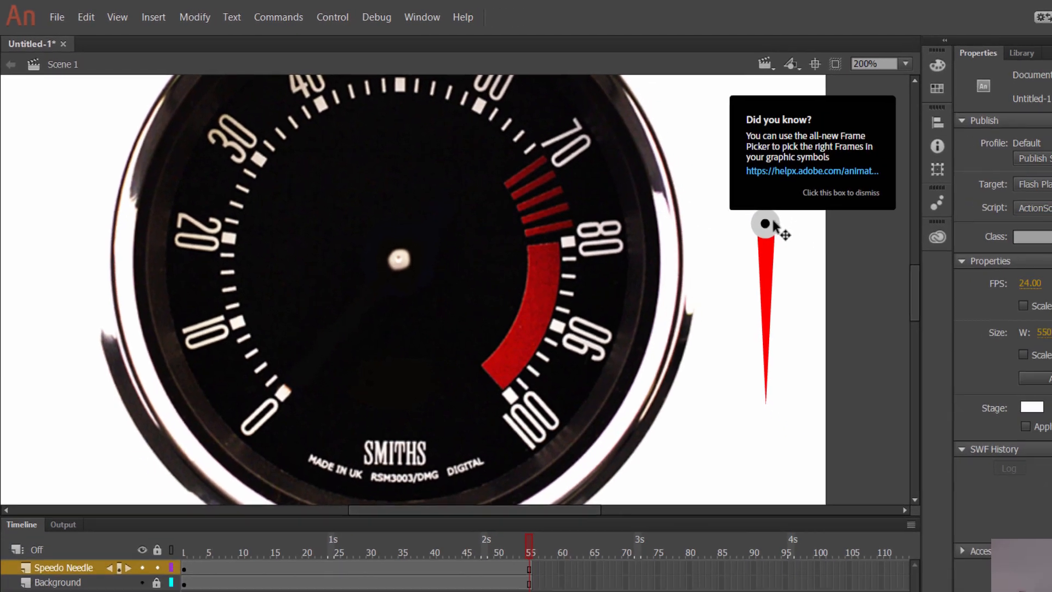
Dismiss the Frame Picker tip and move the needle instance up slightly, by about 2 px
left_click(774, 221)
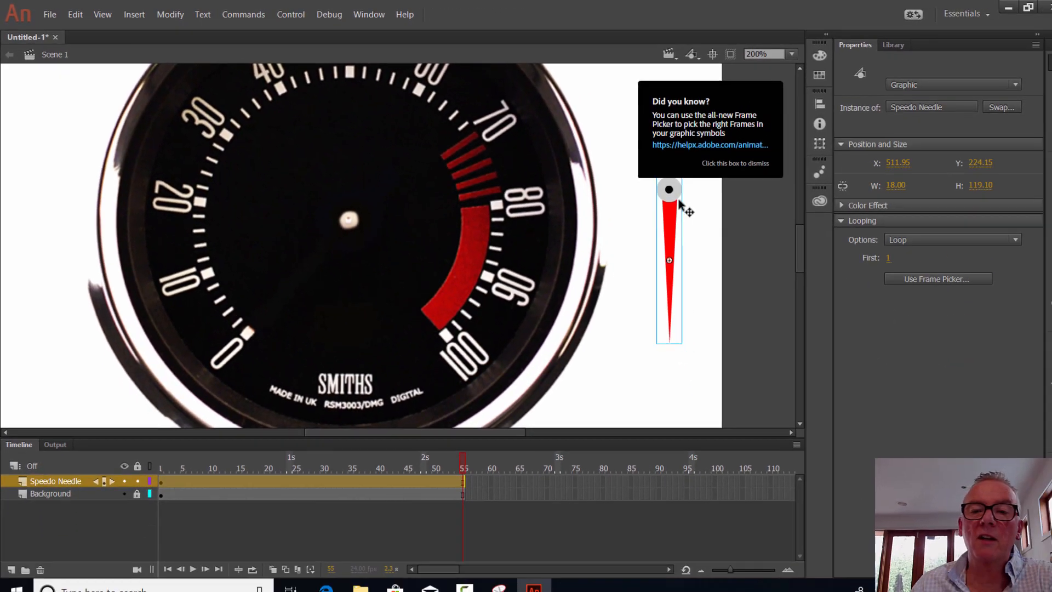
left_click(725, 93)
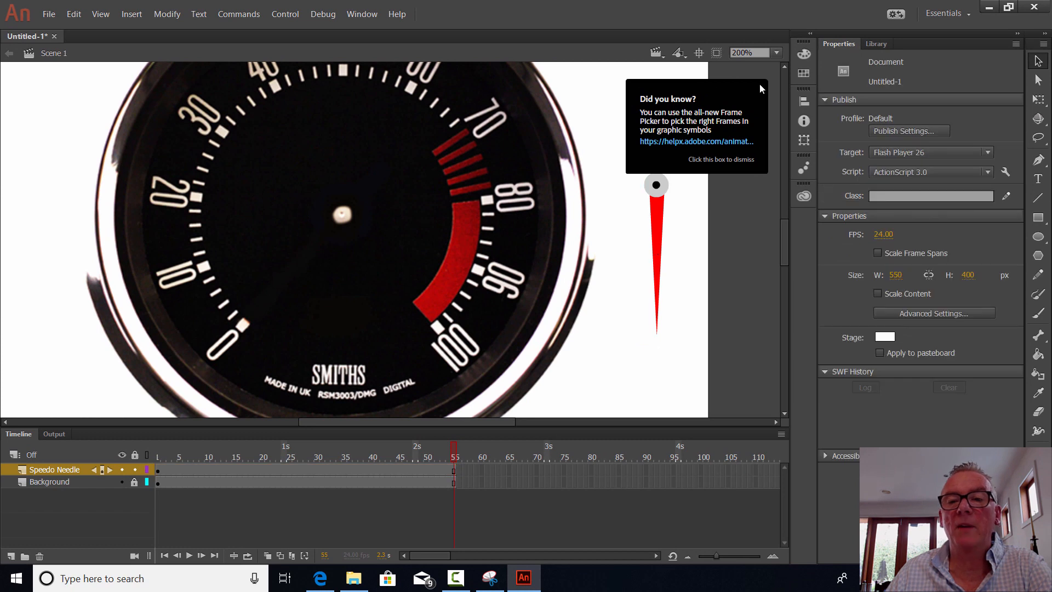
left_click(761, 84)
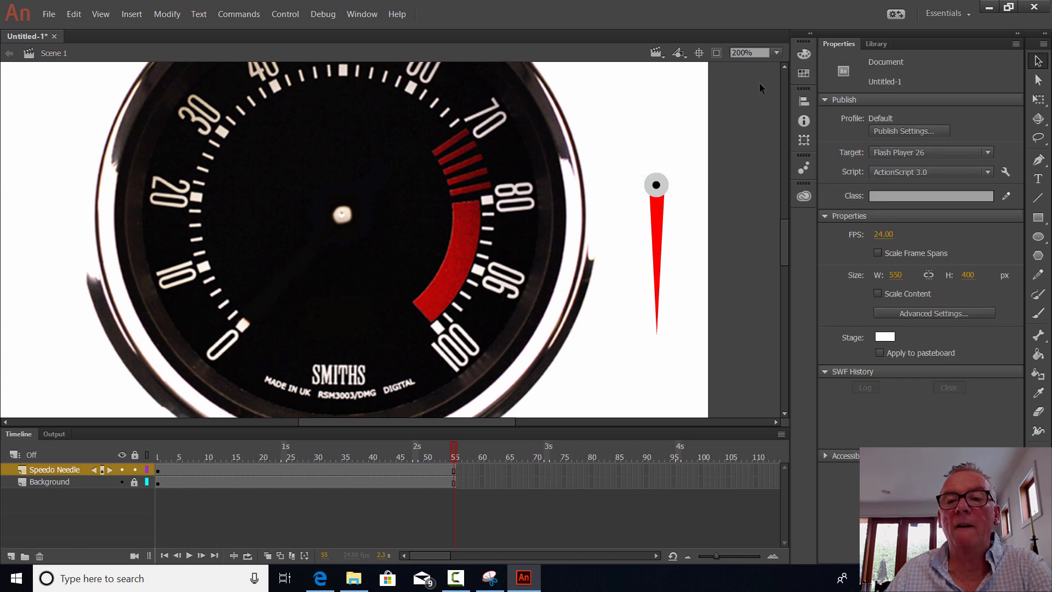
left_click(668, 218)
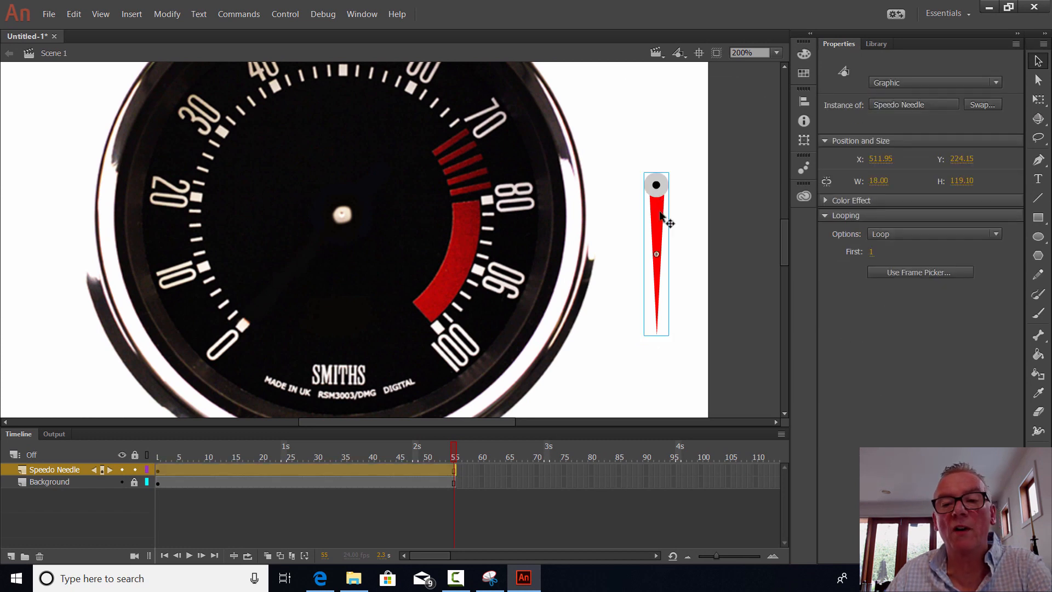
mouse_move(667, 221)
left_mouse_down()
mouse_move(659, 192)
mouse_move(661, 215)
left_mouse_up()
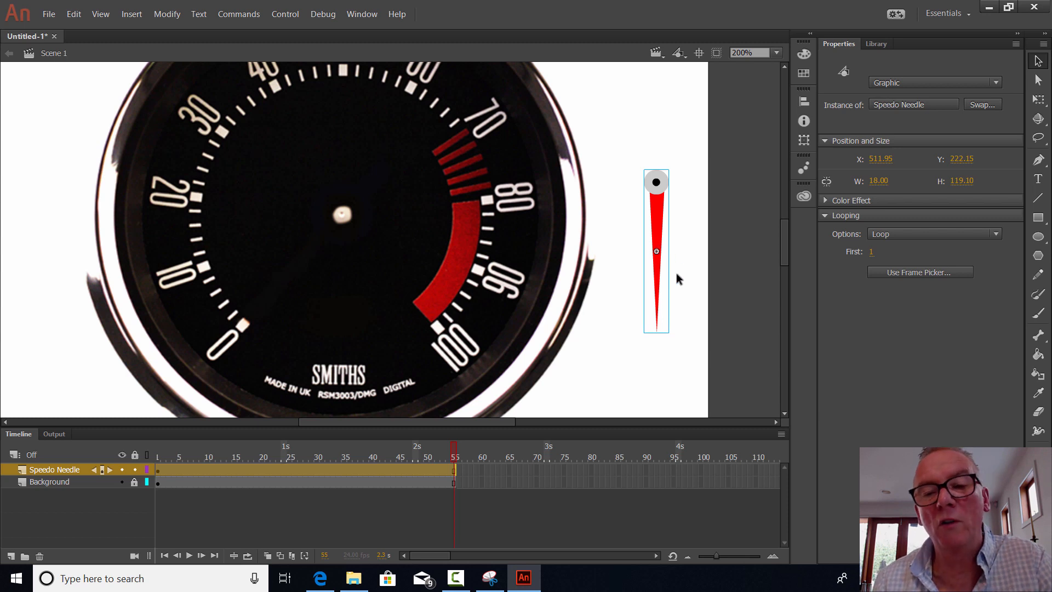
Inside the Speedo Needle symbol, move all the artwork down until the hub's black dot sits on the registration point, and return to Scene 1
double_click(658, 214)
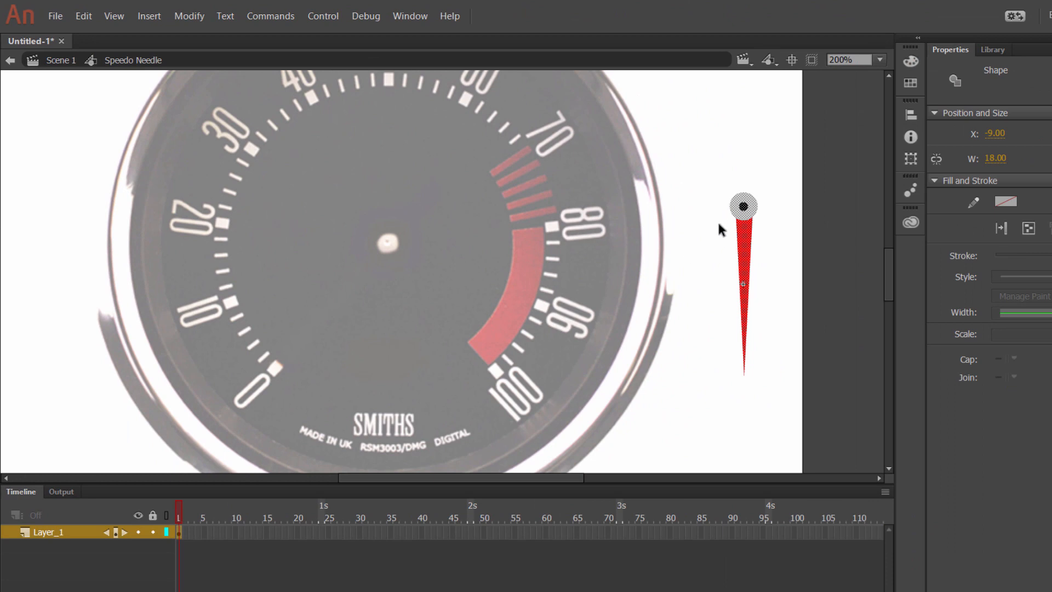
left_click_drag(719, 184, 765, 392)
left_click_drag(765, 392, 765, 391)
key("Down")
key("Down")
key("Down")
key("Down")
key("Down")
key("Down")
key("Down")
key("Down")
key("Down")
key("Down")
key("Down")
key("Down")
key("Down")
key("Down")
key("Down")
key("Down")
key("Down")
key("Down")
key("Down")
key("Down")
key("Down")
key("Down")
key("Down")
key("Down")
key("Down")
key("Down")
key("Down")
key("Down")
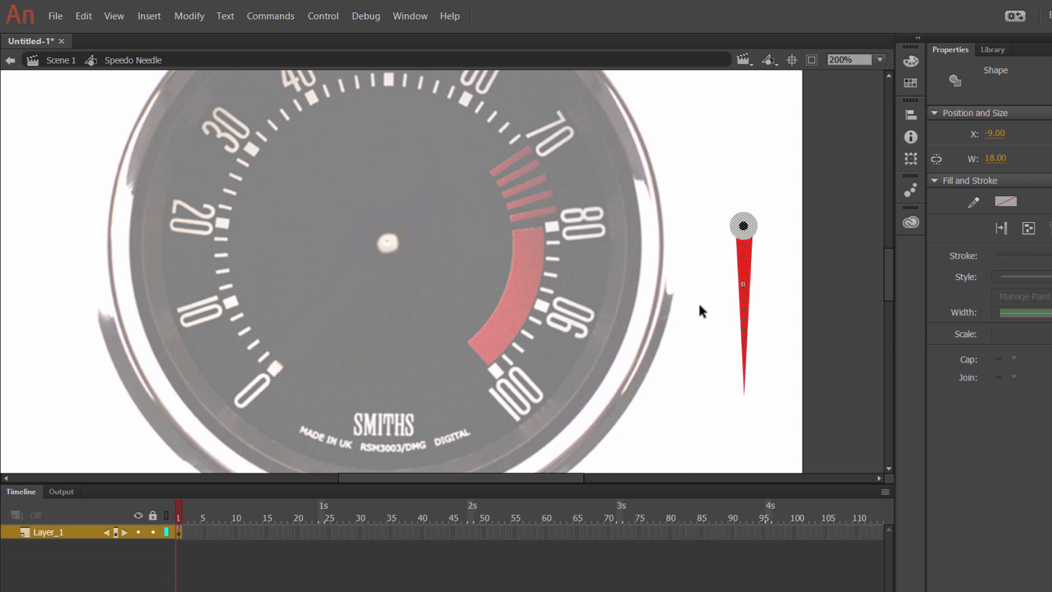
key("Down")
key("Down")
key("Down")
key("Down")
key("Down")
key("Down")
key("Down")
key("Down")
key("Down")
key("Down")
key("Down")
key("Down")
key("Down")
key("Down")
key("Down")
key("Down")
key("Down")
key("Down")
key("Down")
key("Down")
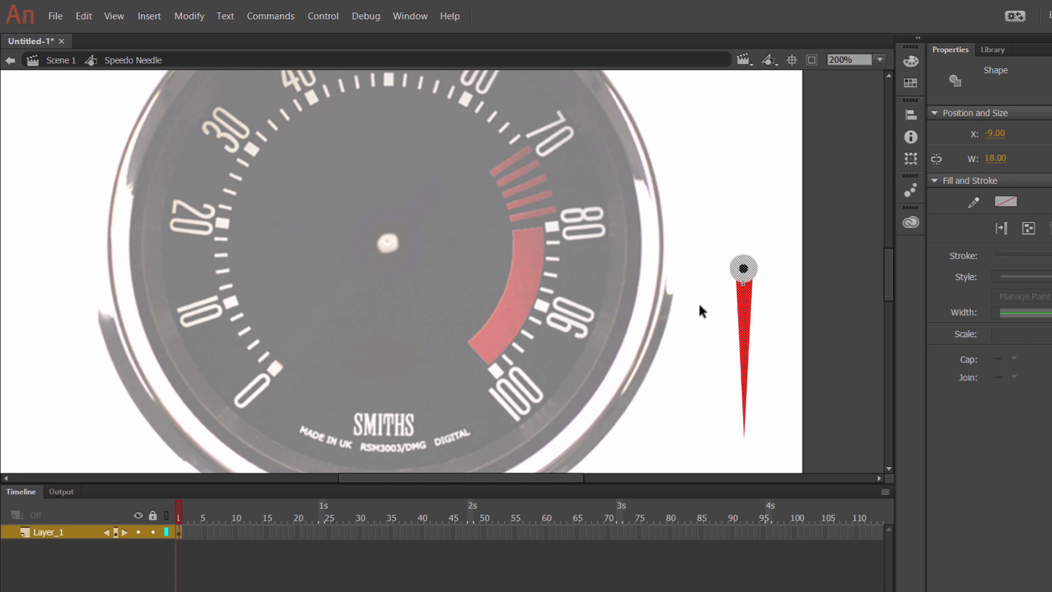
key("Down")
key("Down")
key("Down")
key("Down")
key("Down")
key("Down")
key("Down")
key("Down")
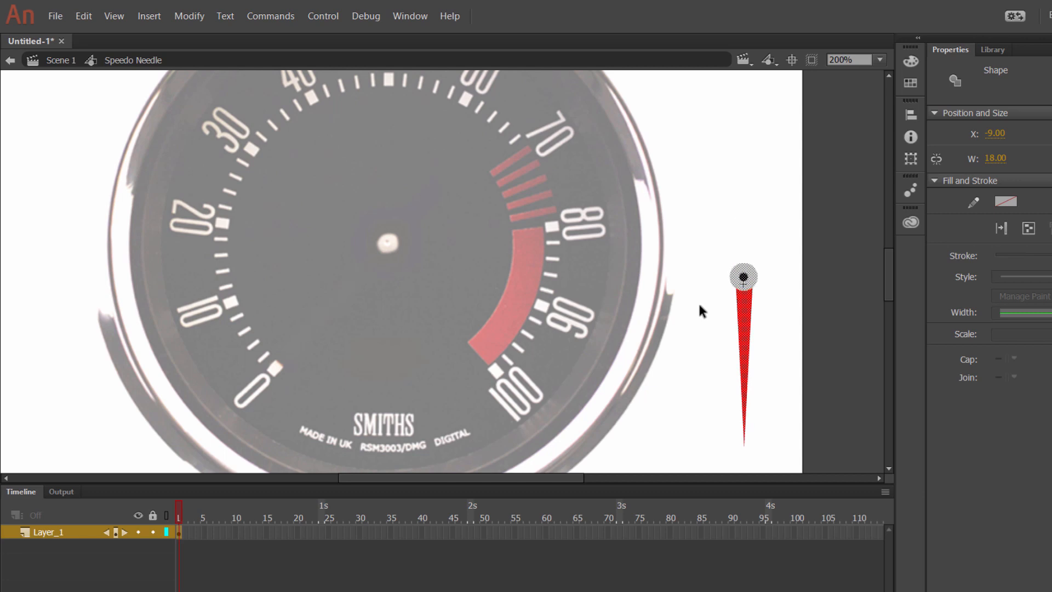
key("Down")
key("Down")
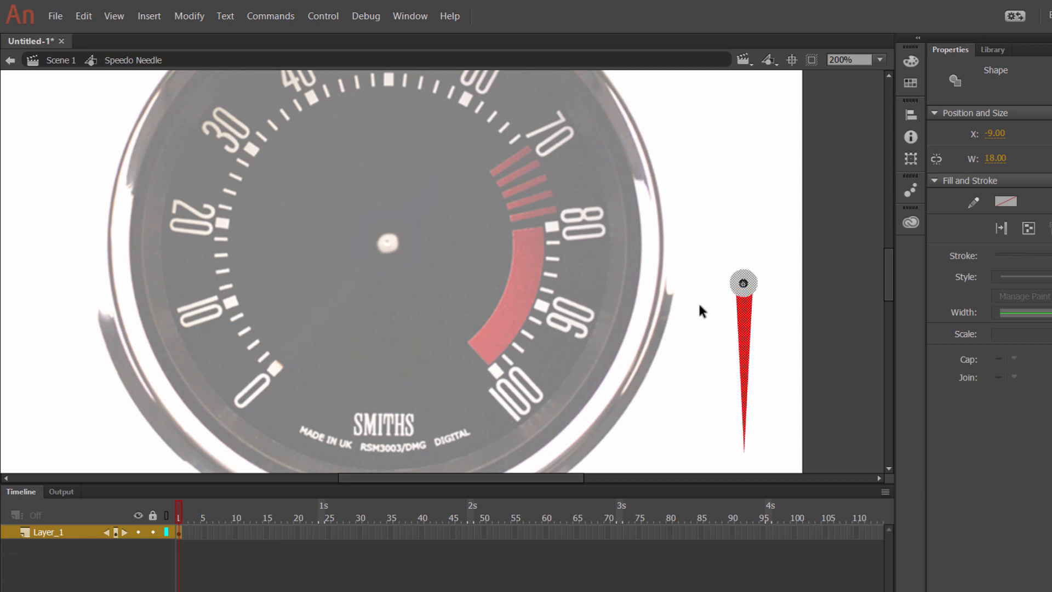
left_click(743, 201)
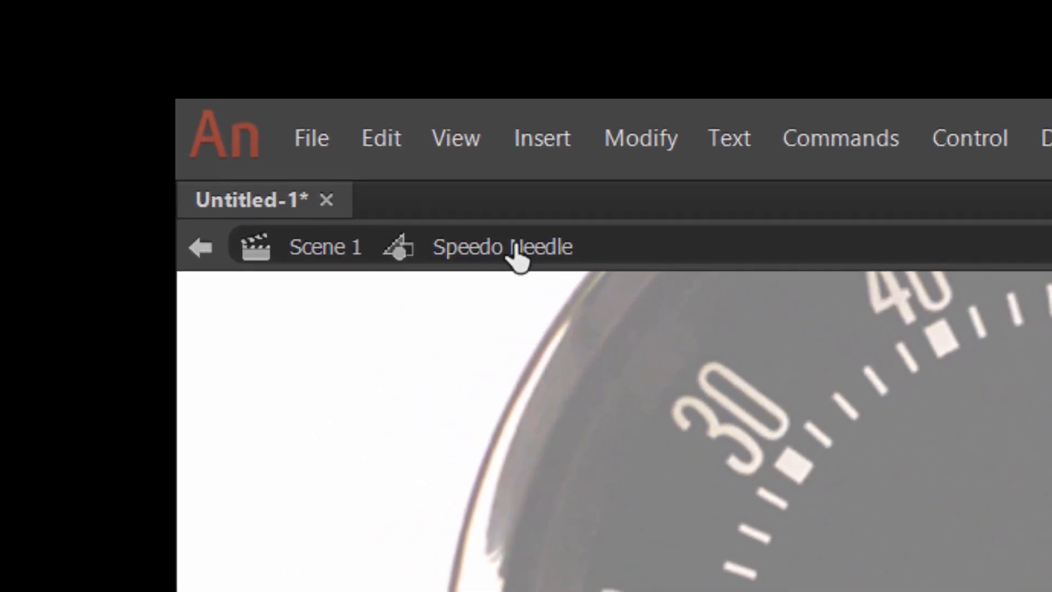
left_click(296, 250)
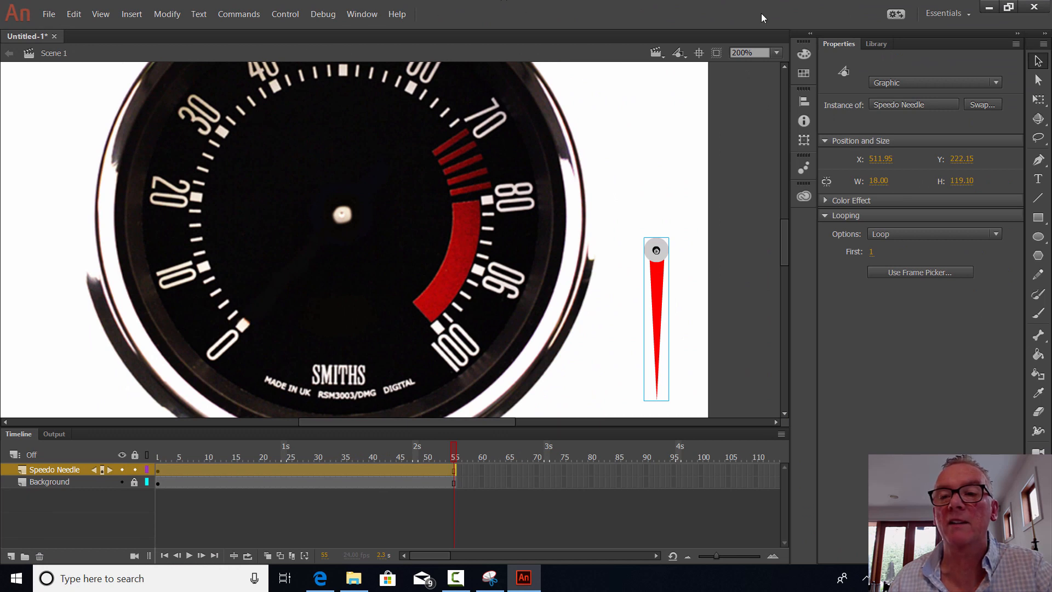
Check the needle symbol in the library, and at frame 1 move its instance up and closer to the gauge, to about X 494, Y 186
left_click(872, 44)
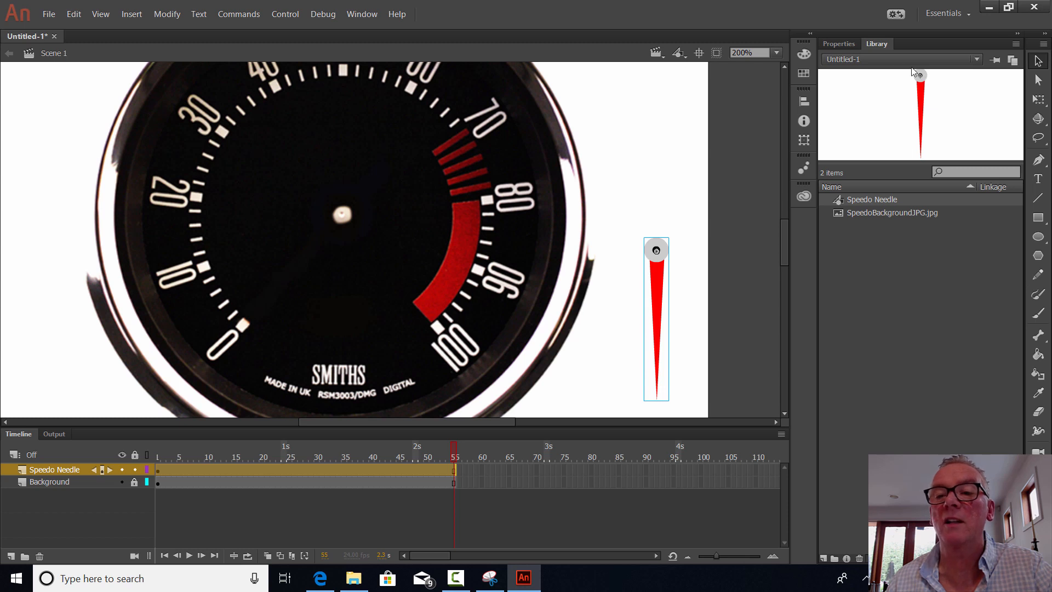
left_click(833, 44)
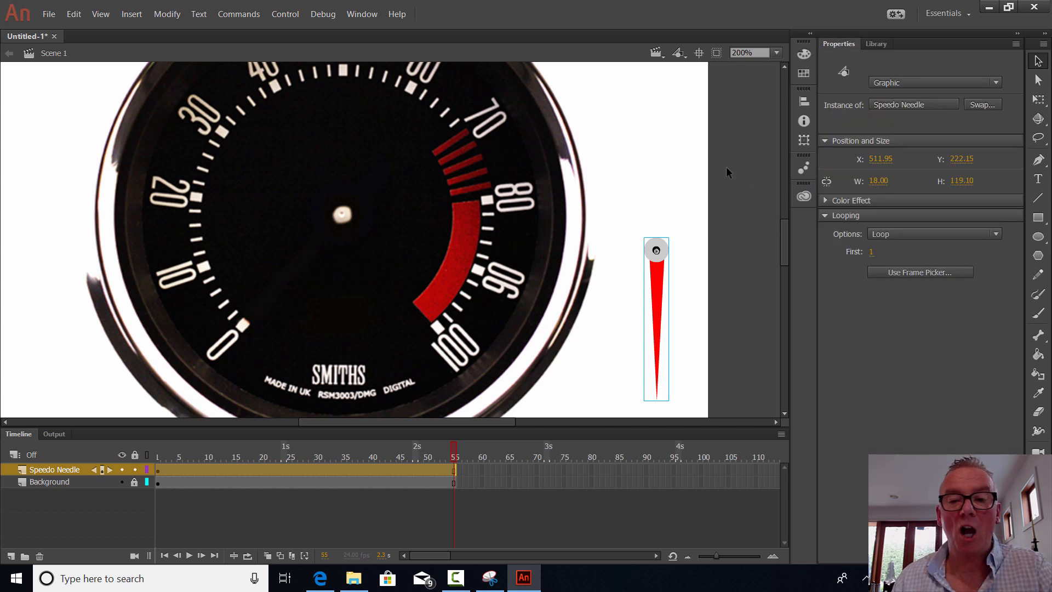
left_click(158, 470)
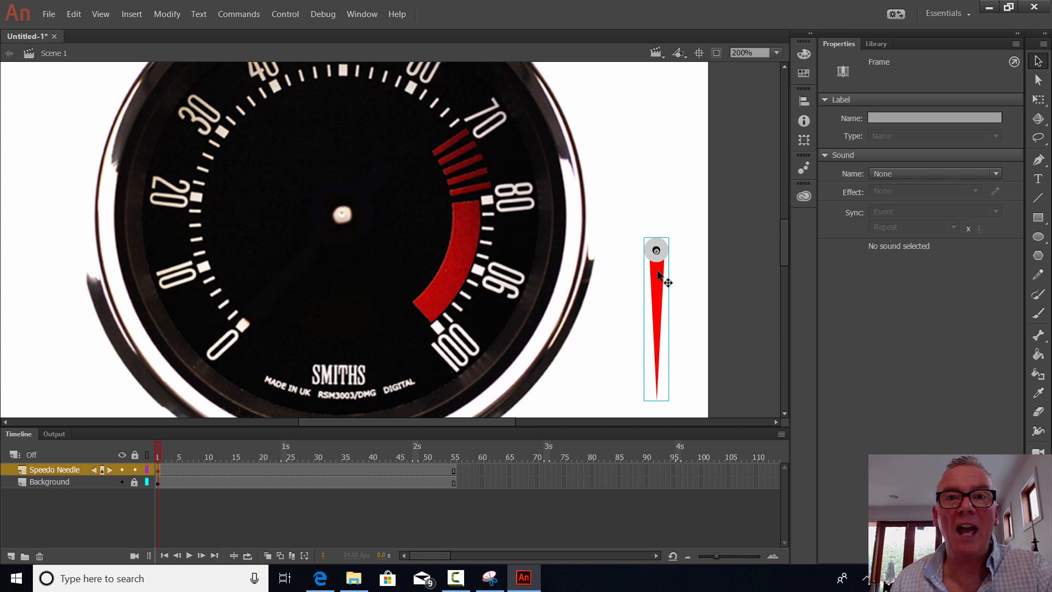
left_click_drag(658, 272, 635, 223)
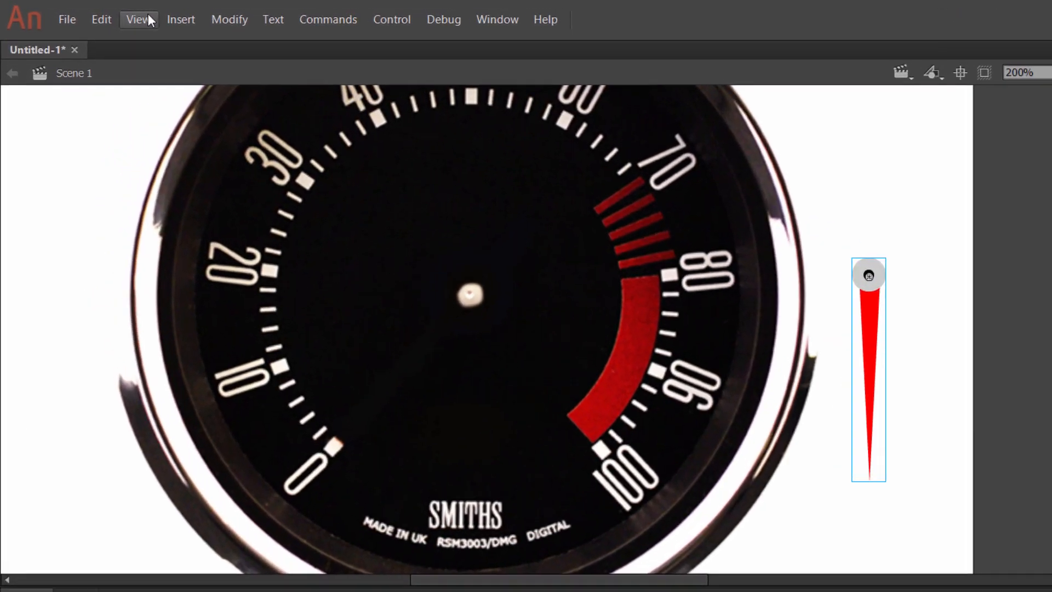
Show the rulers and place a horizontal and a vertical guide crossing at the gauge's centre pin
left_click(113, 15)
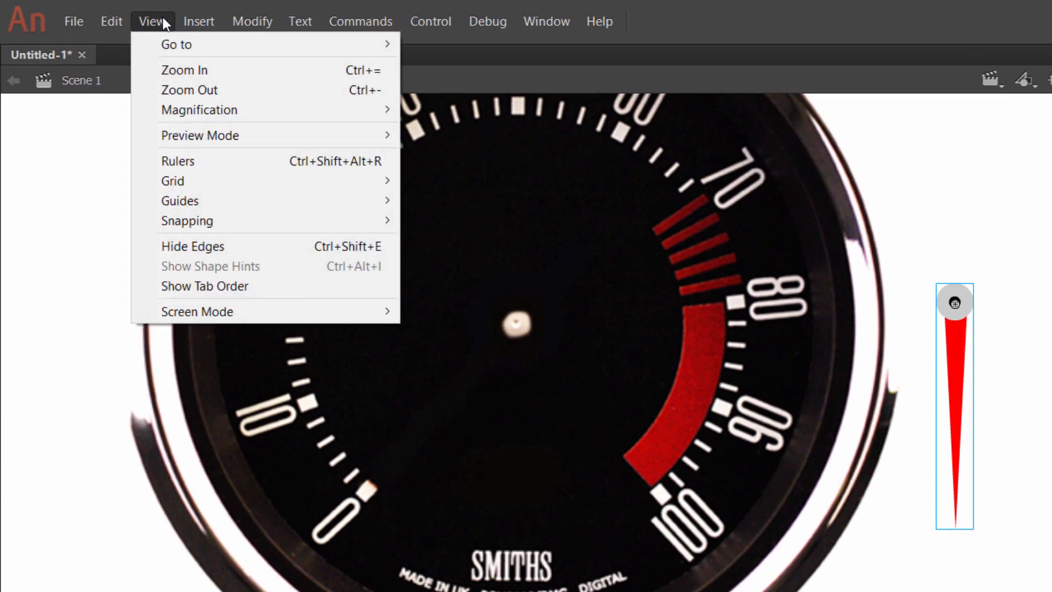
left_click(190, 88)
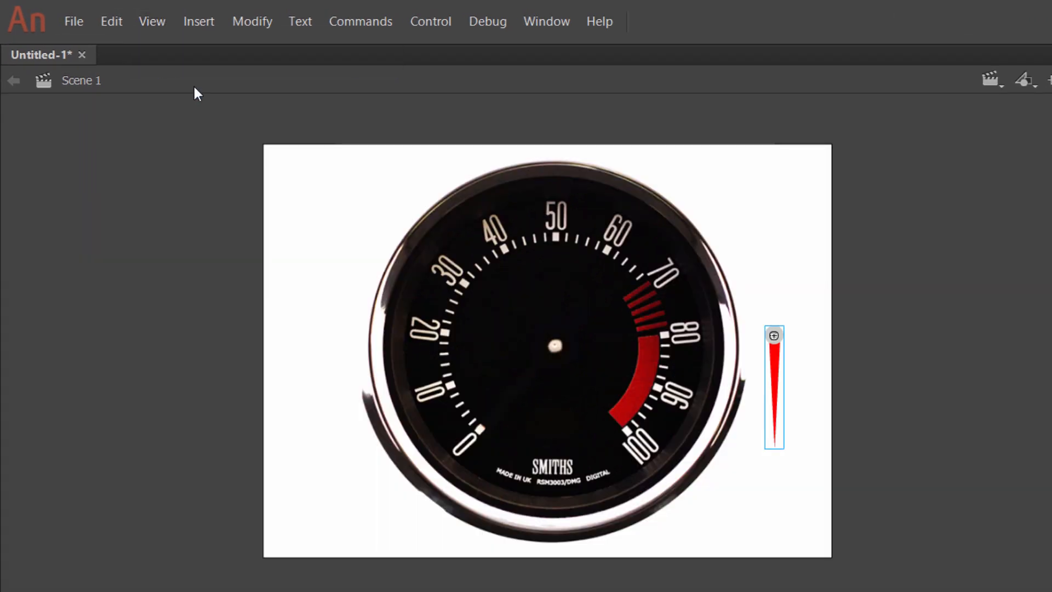
left_click(154, 26)
left_click(189, 166)
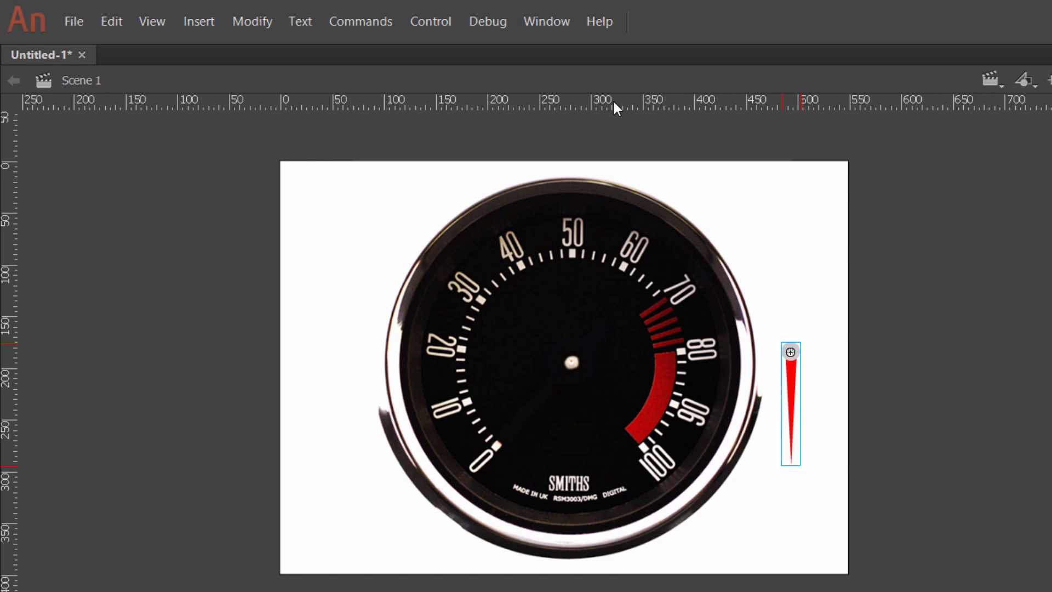
left_click_drag(614, 107, 620, 362)
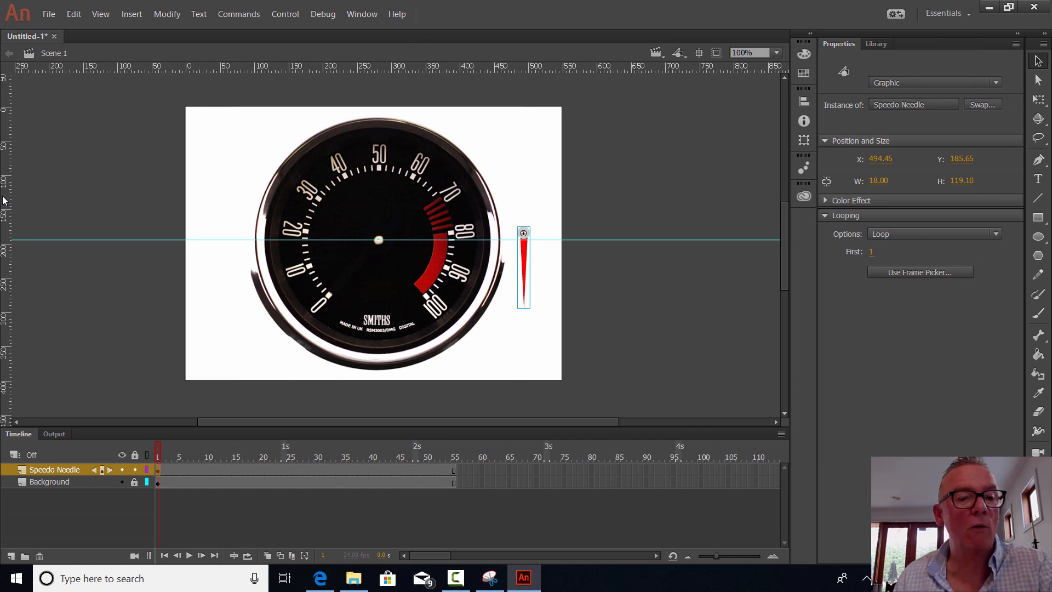
left_click_drag(91, 200, 378, 207)
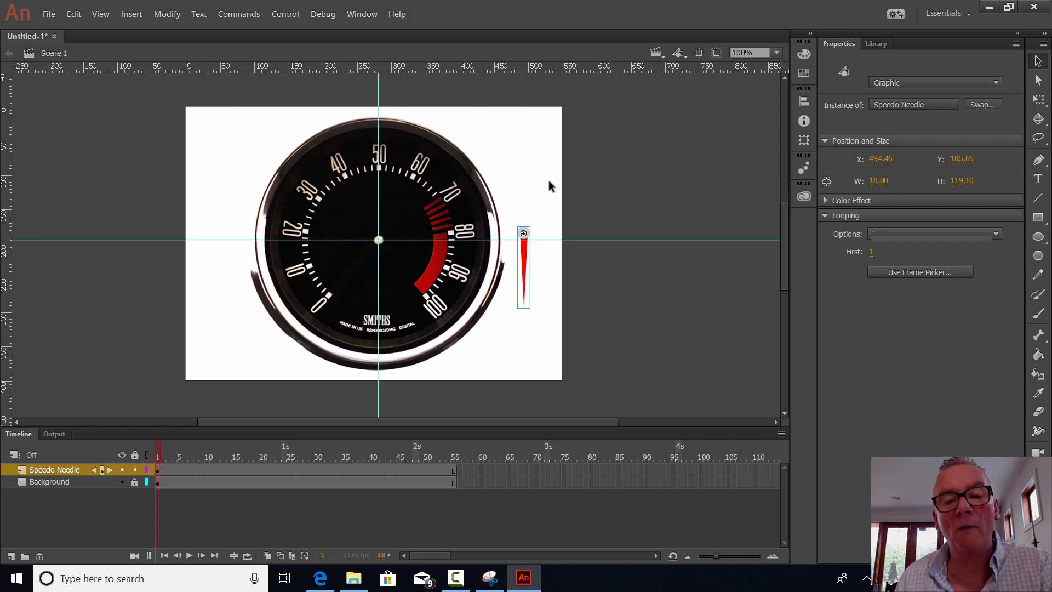
Move the Speedo Needle instance onto the guide crossing at the gauge's centre pin, to about X 282, Y 195, and deselect it
left_click(549, 181)
left_click(524, 234)
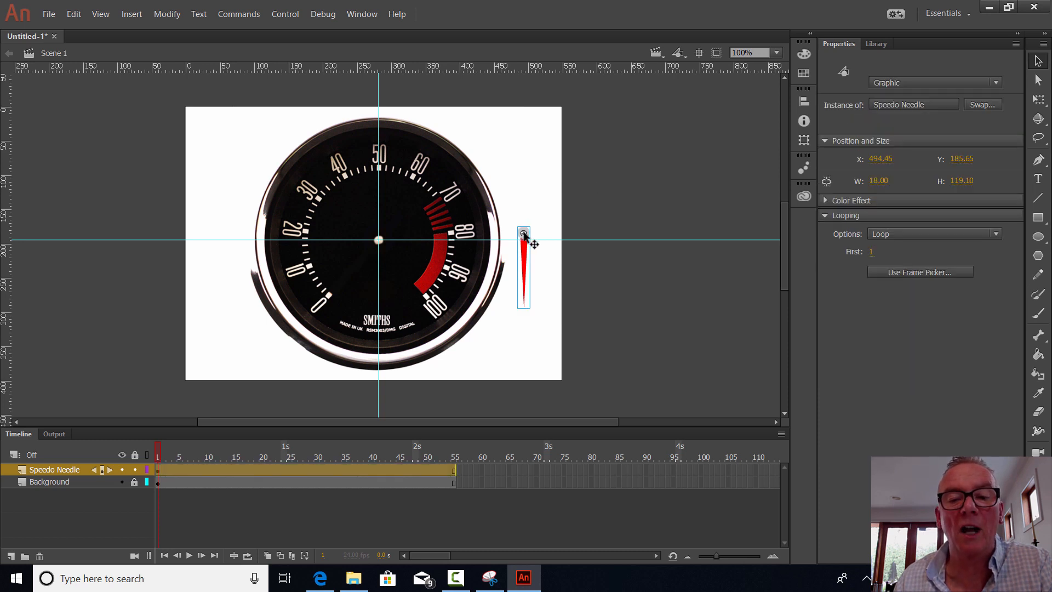
left_click_drag(523, 234, 378, 240)
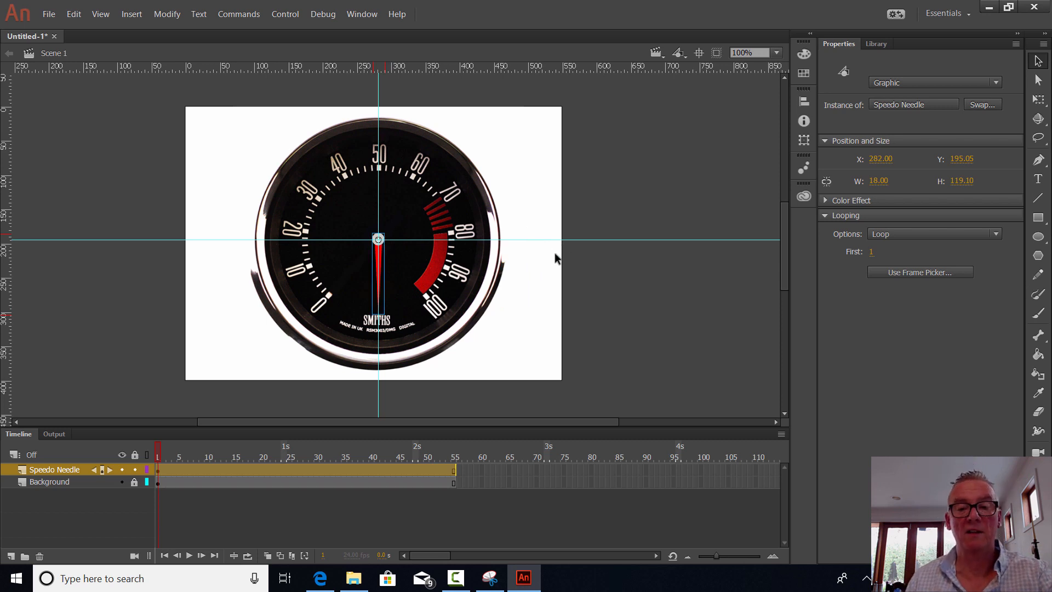
left_click(549, 270)
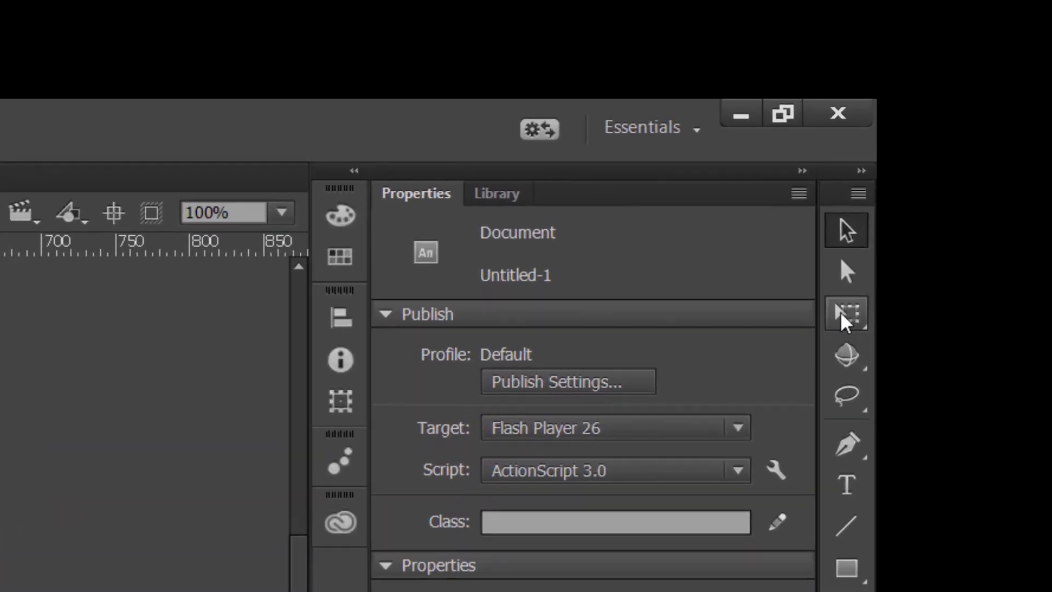
With Free Transform, rotate the needle about its hub until its tip points to the 0 mark at frame 1
left_click(1038, 99)
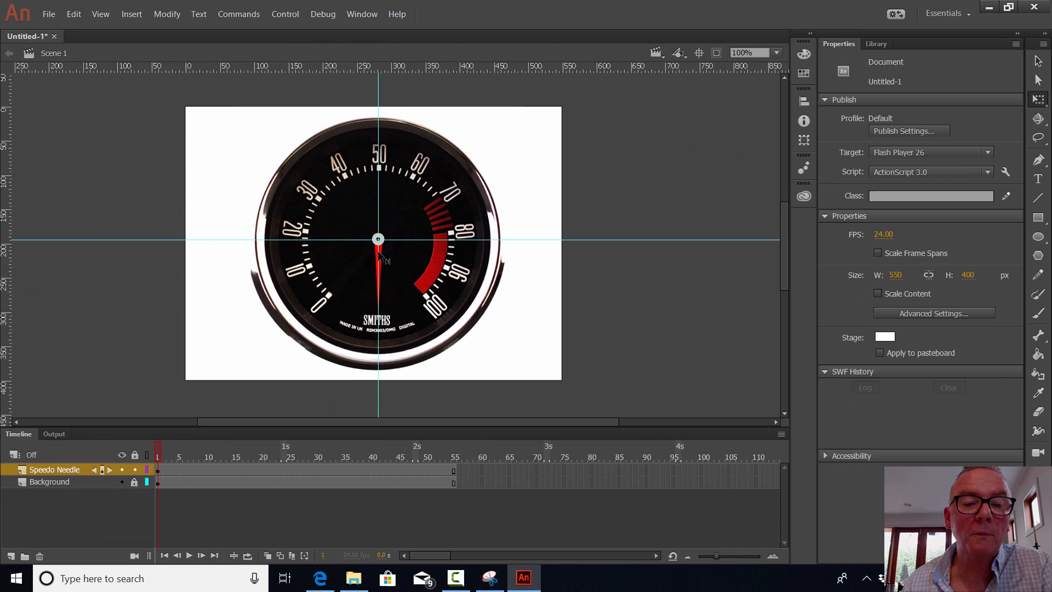
left_click(380, 254)
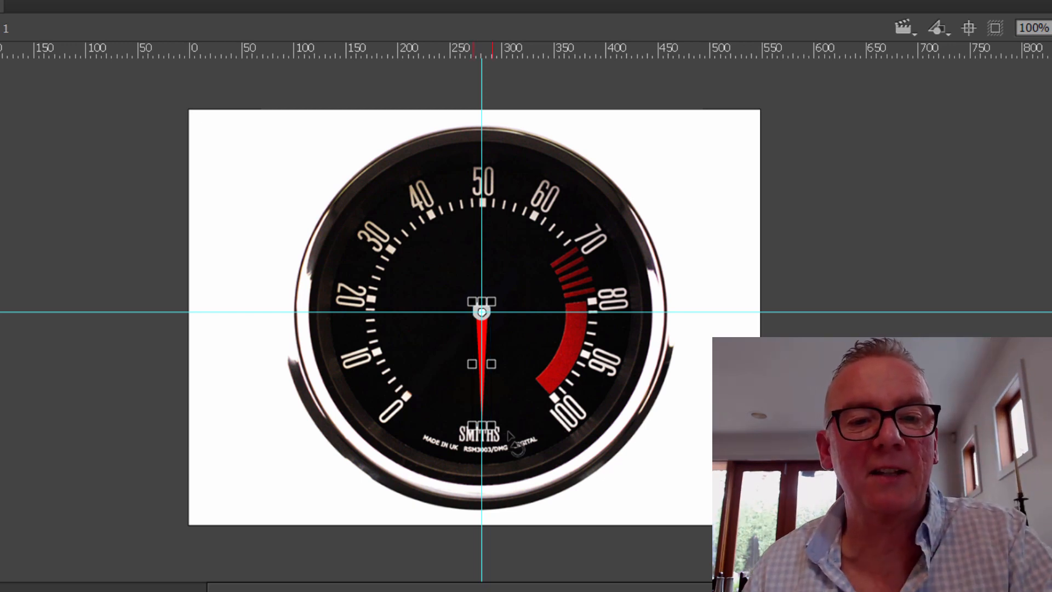
left_click_drag(509, 436, 416, 441)
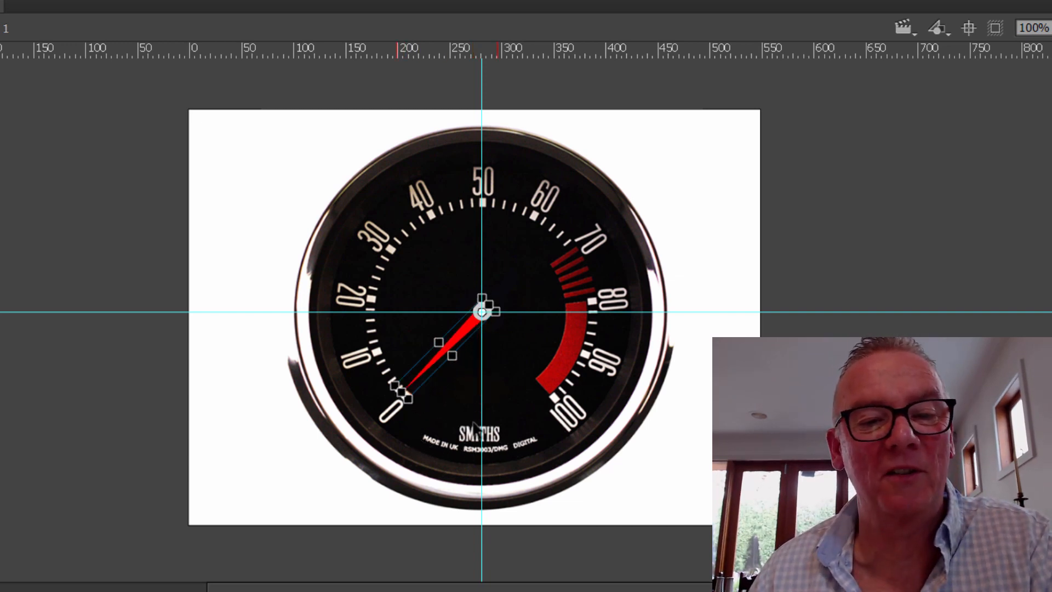
left_click(694, 410)
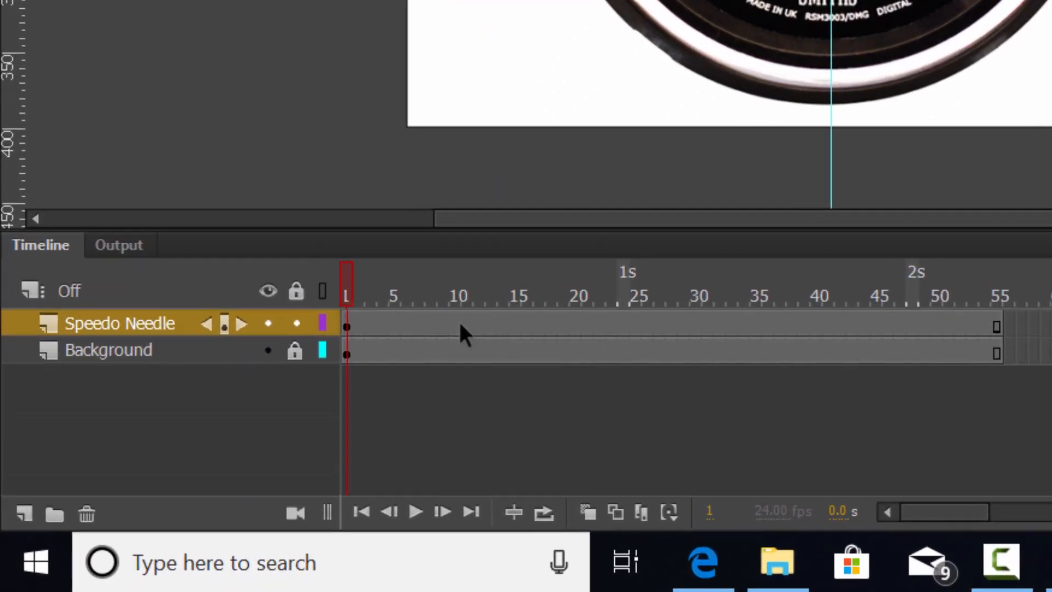
Add Speedo Needle keyframes at frames 10 and 15, rotating the needle to the 30 mark at frame 10 and about 25 at frame 15
left_click(209, 469)
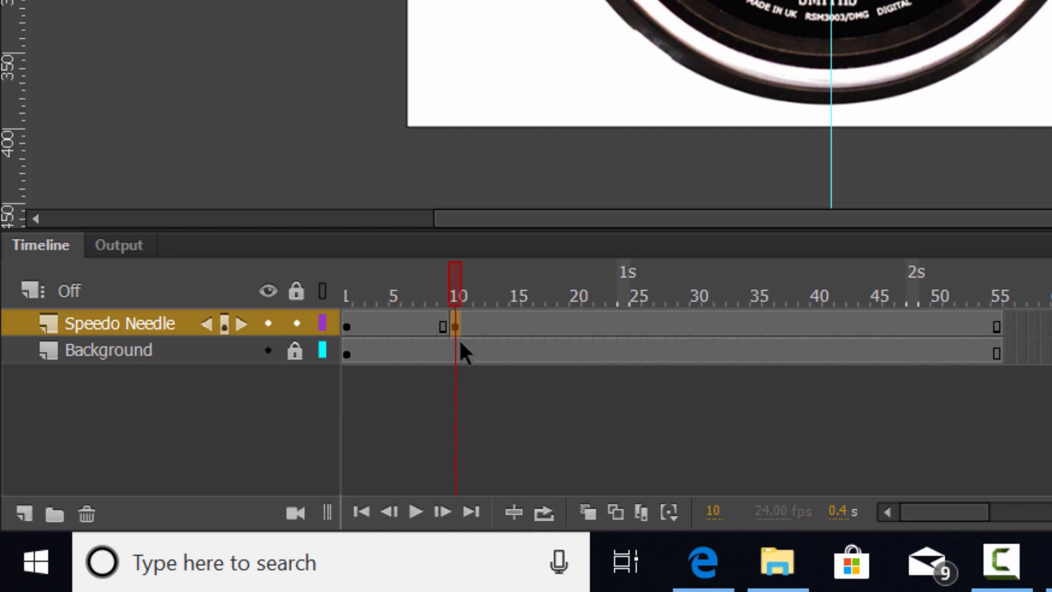
left_click_drag(455, 327, 463, 327)
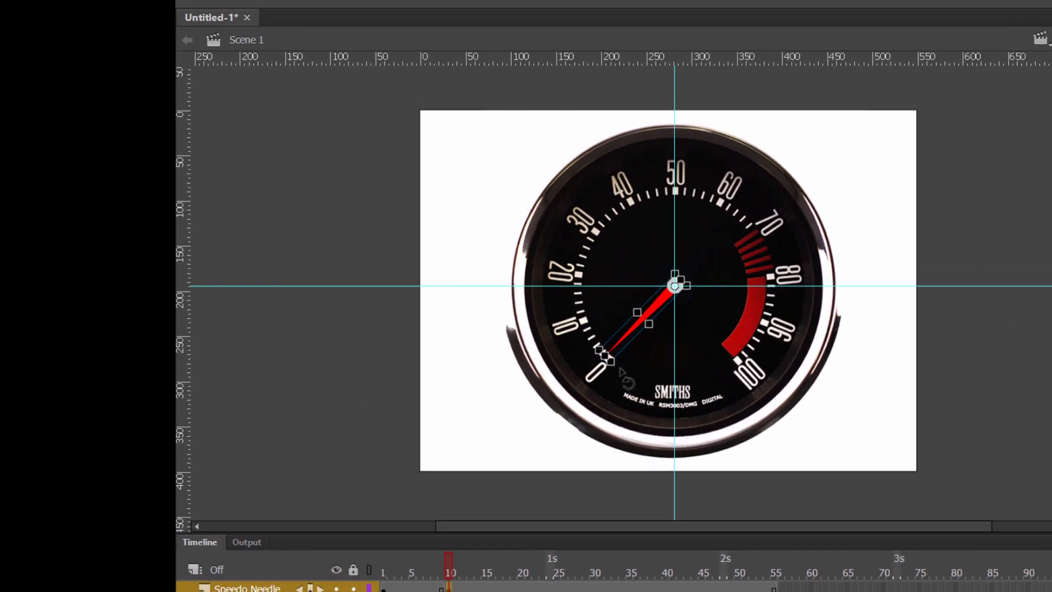
left_click_drag(622, 373, 597, 248)
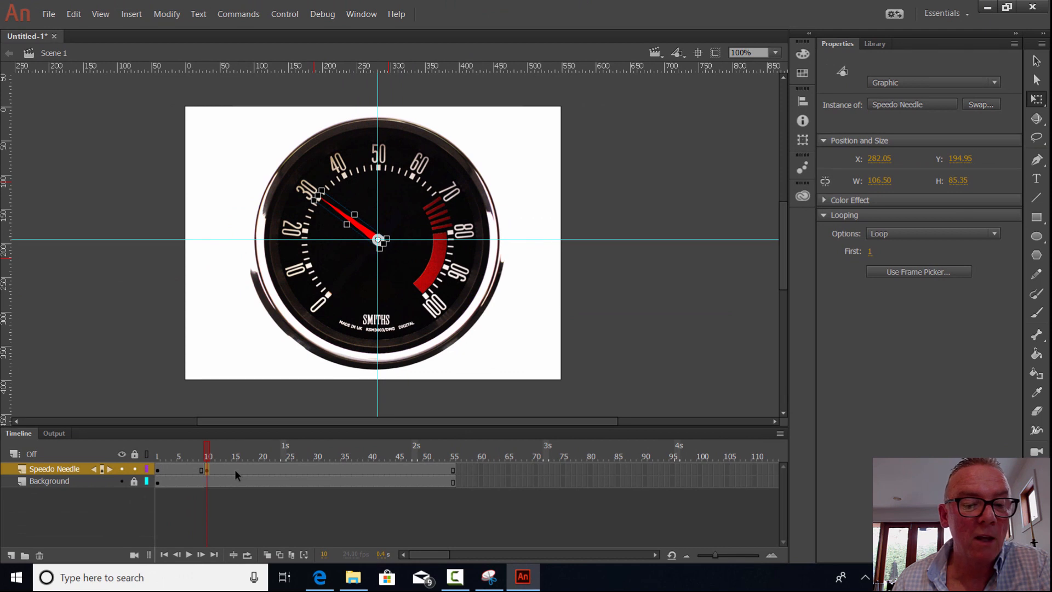
left_click(236, 469)
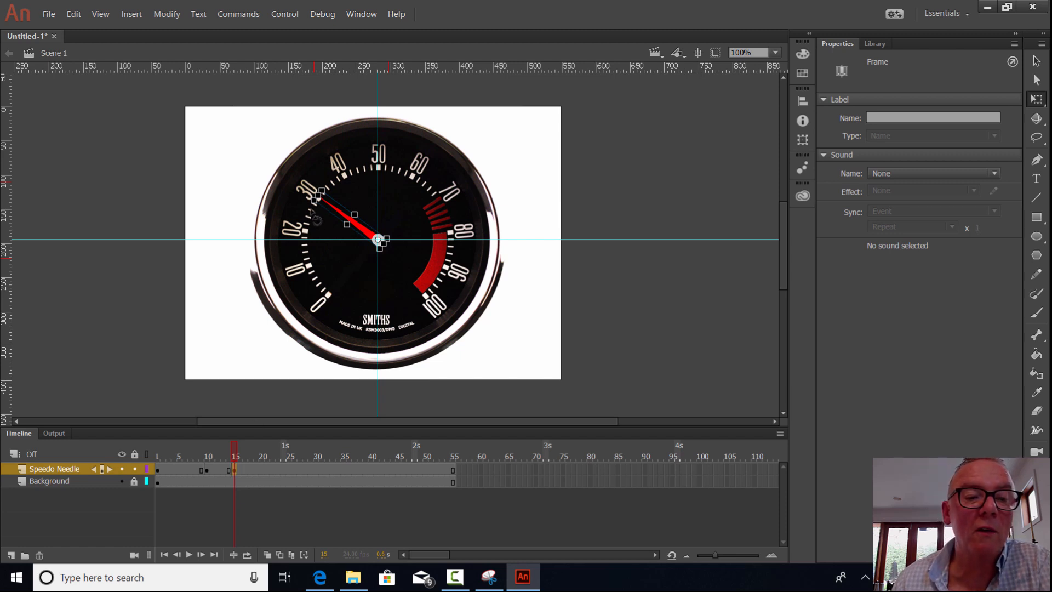
left_click_drag(317, 219, 312, 235)
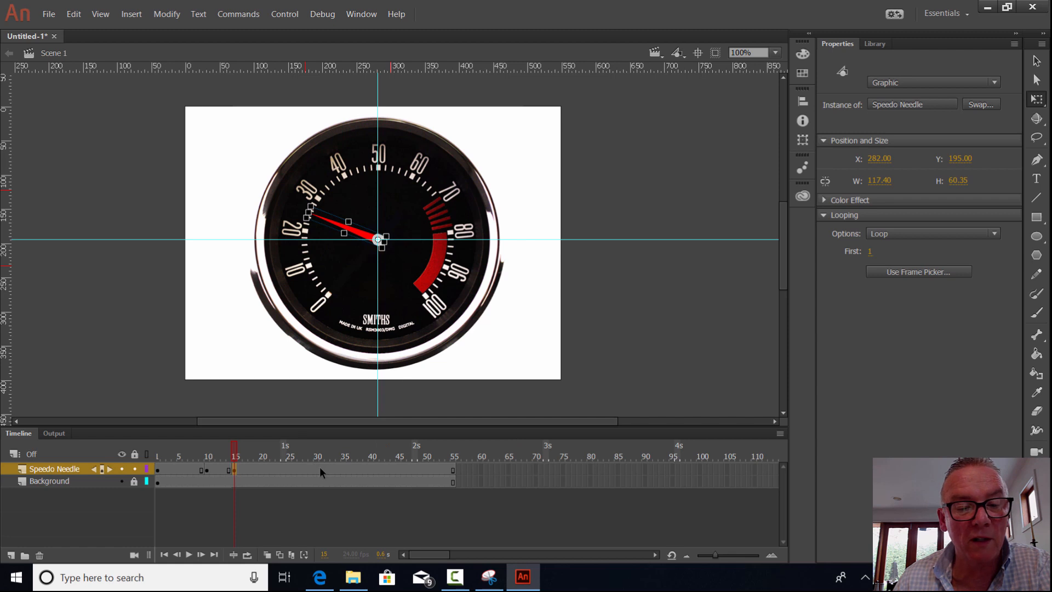
Insert a Speedo Needle keyframe at frame 30 and rotate the needle to about the 80 mark
left_click(318, 468)
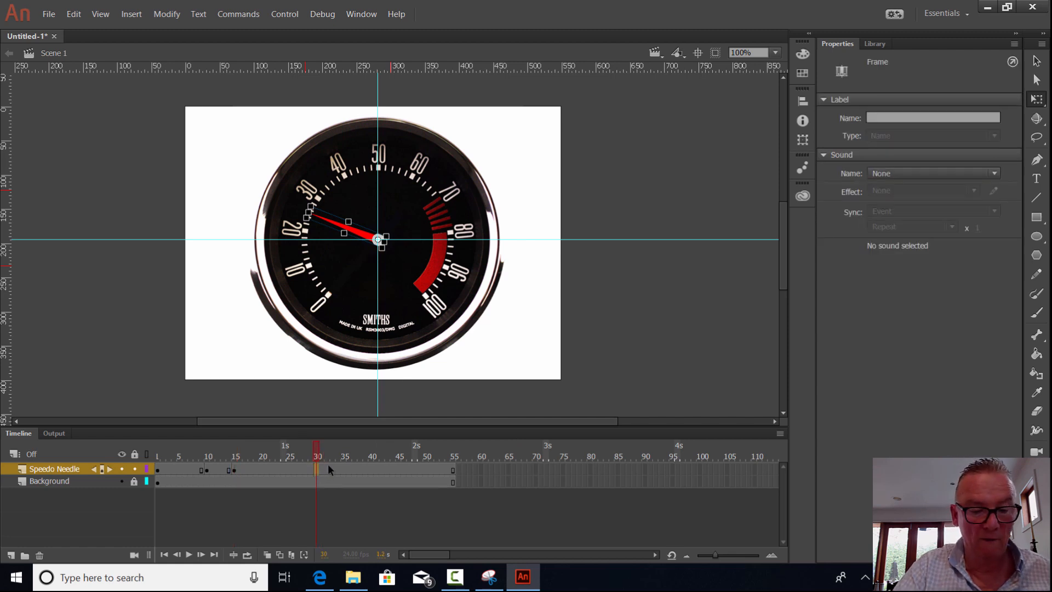
key("F6")
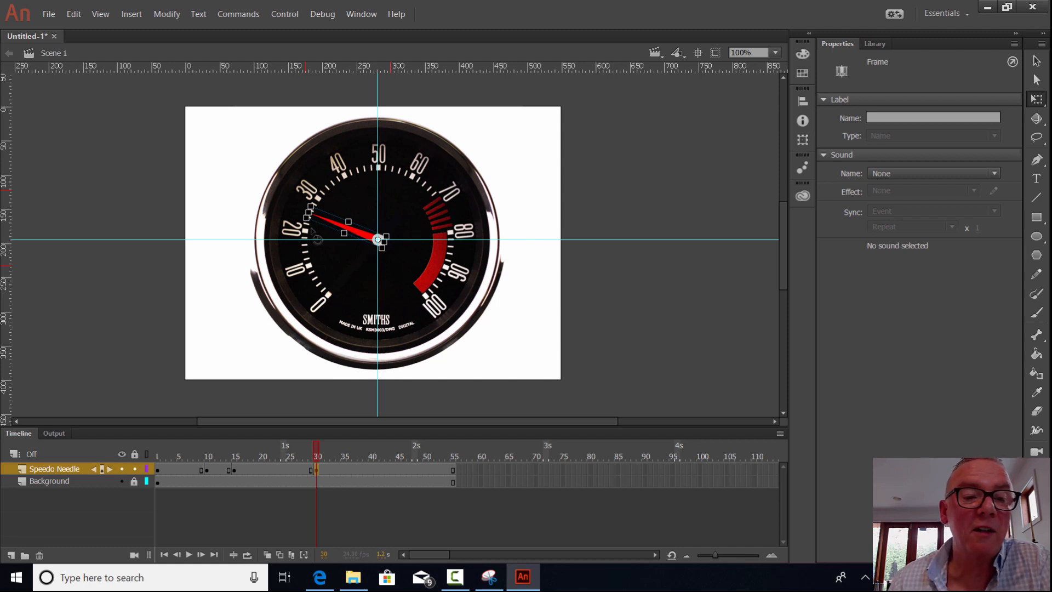
left_click_drag(317, 237, 480, 247)
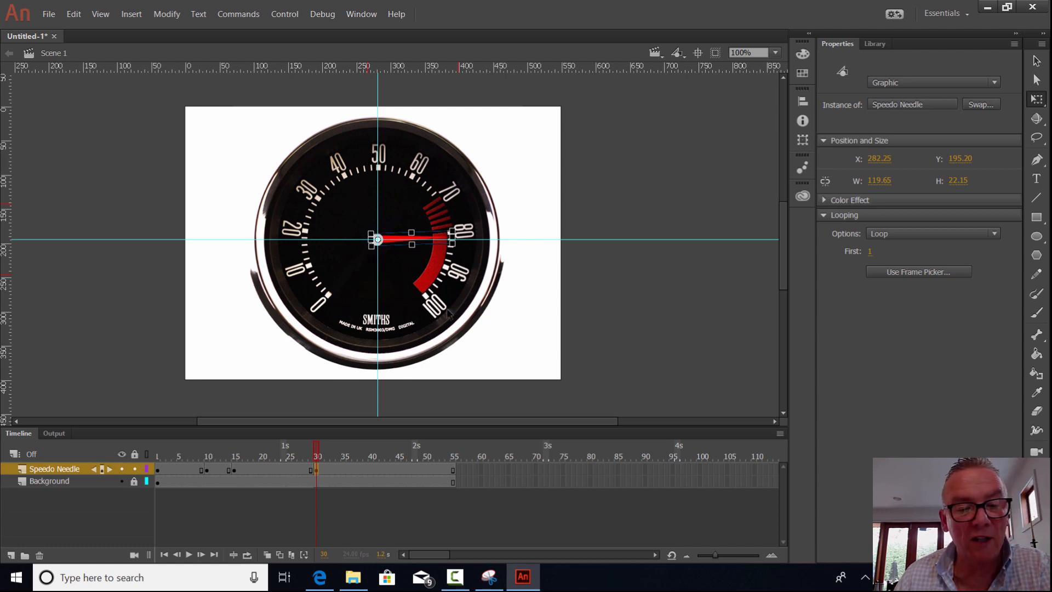
With the playhead at frame 41, rotate the needle back to the 70 mark
left_click(370, 463)
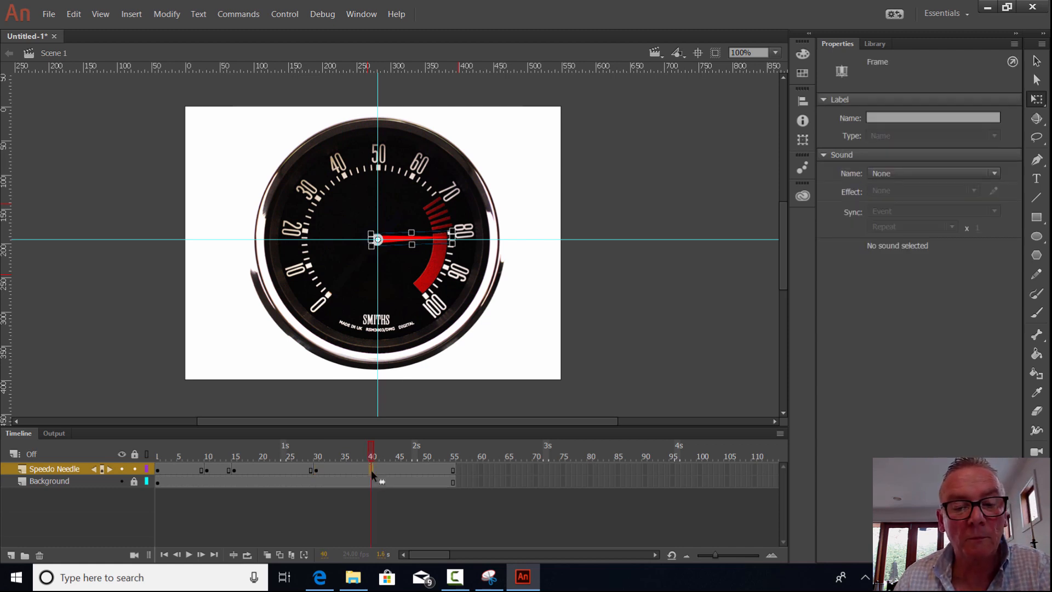
left_click(367, 470)
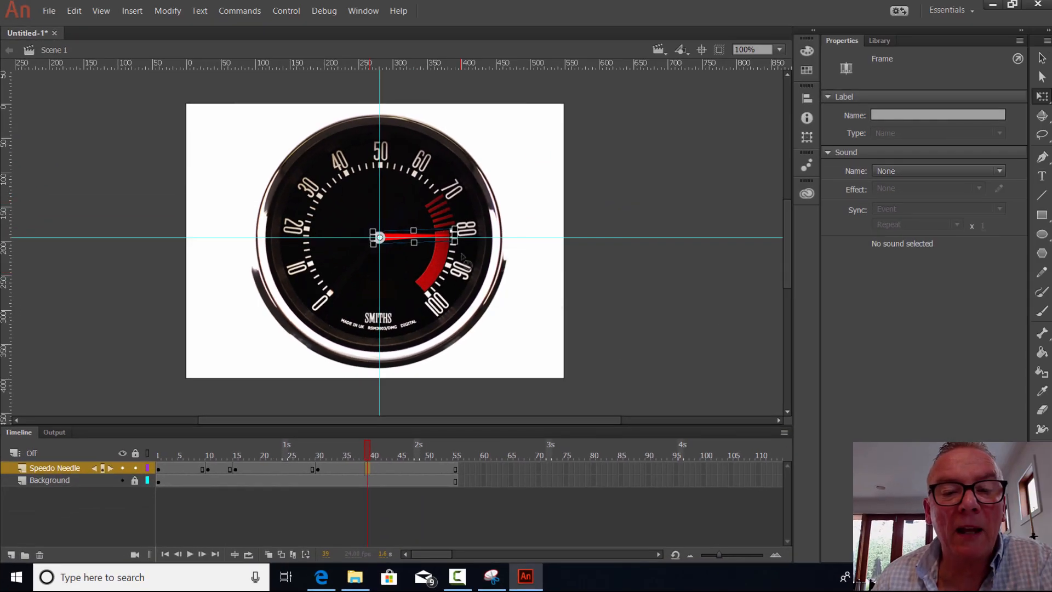
left_click_drag(464, 256, 466, 203)
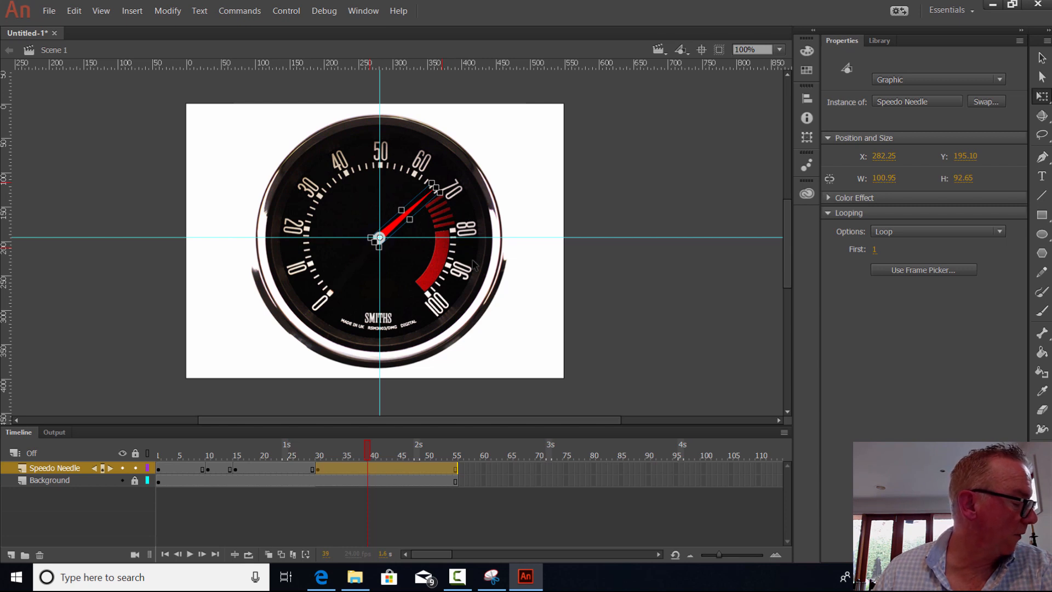
left_click(379, 467)
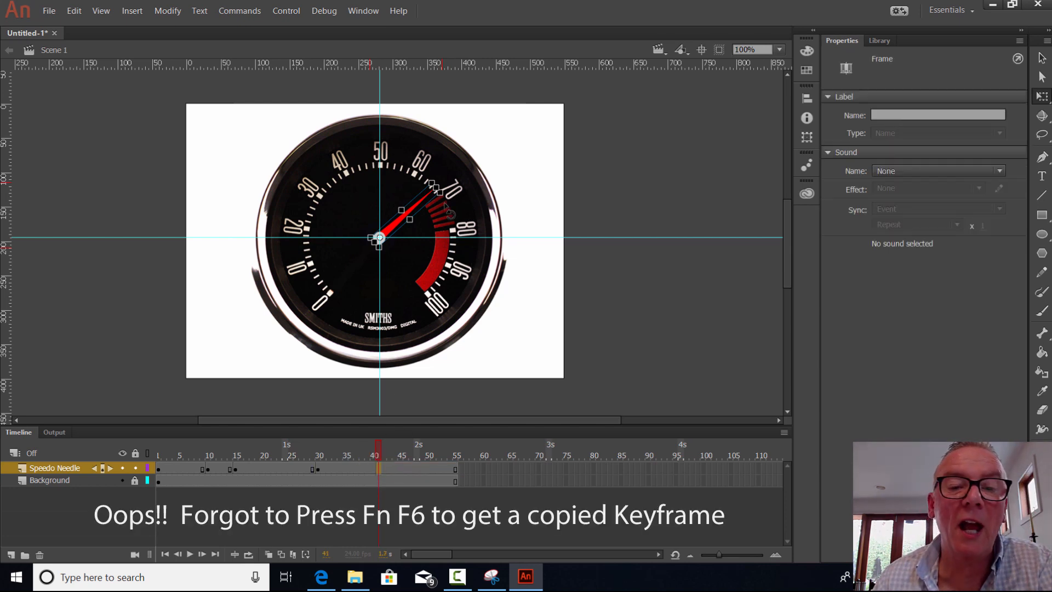
left_click_drag(450, 209, 452, 219)
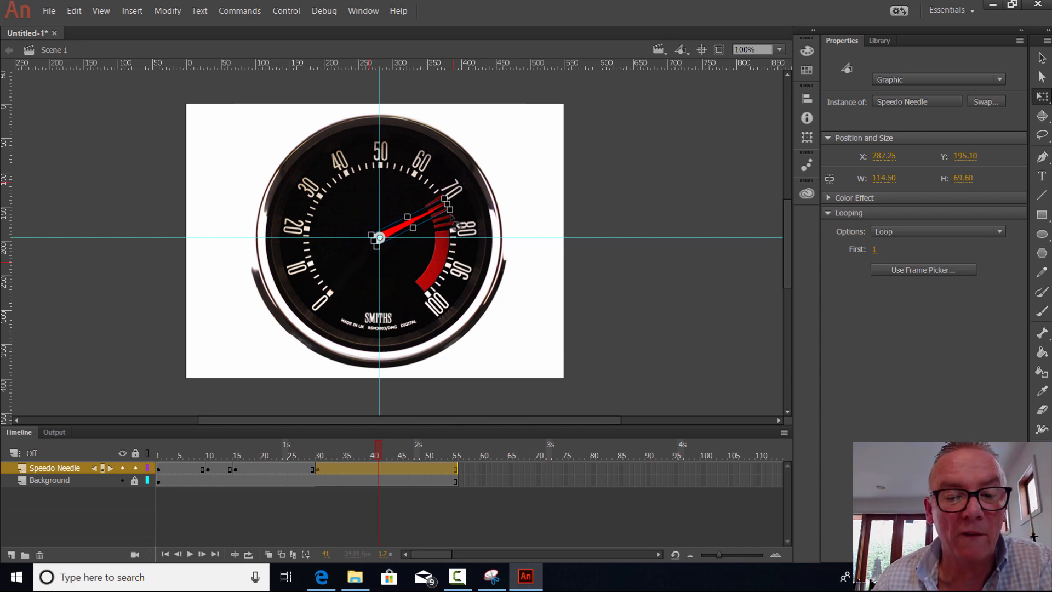
left_click_drag(452, 218, 450, 208)
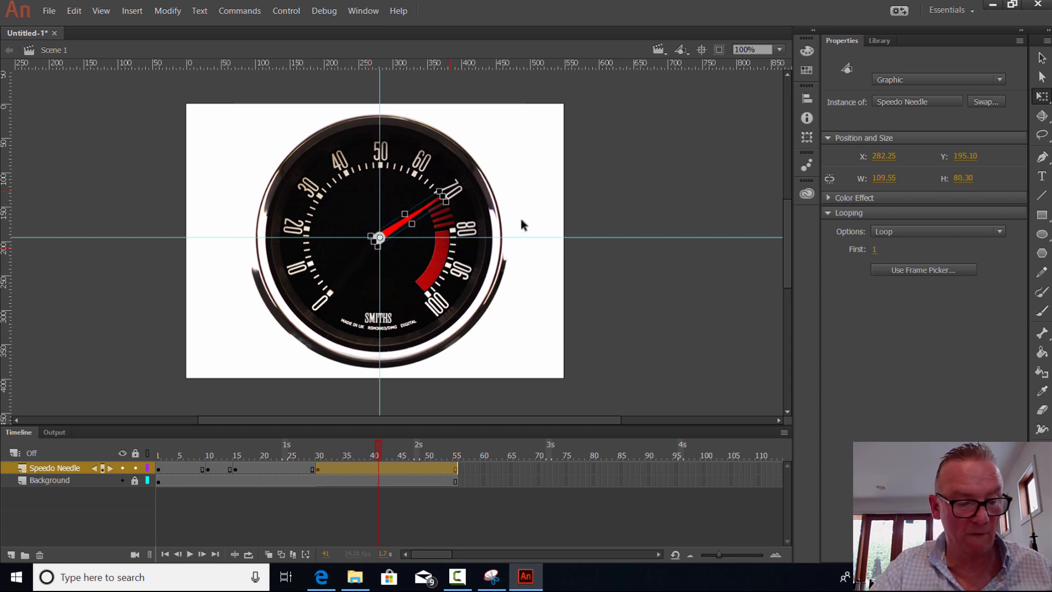
Undo the keyframes inserted across the whole selected span and insert a single Speedo Needle keyframe at frame 41 instead
key("F6")
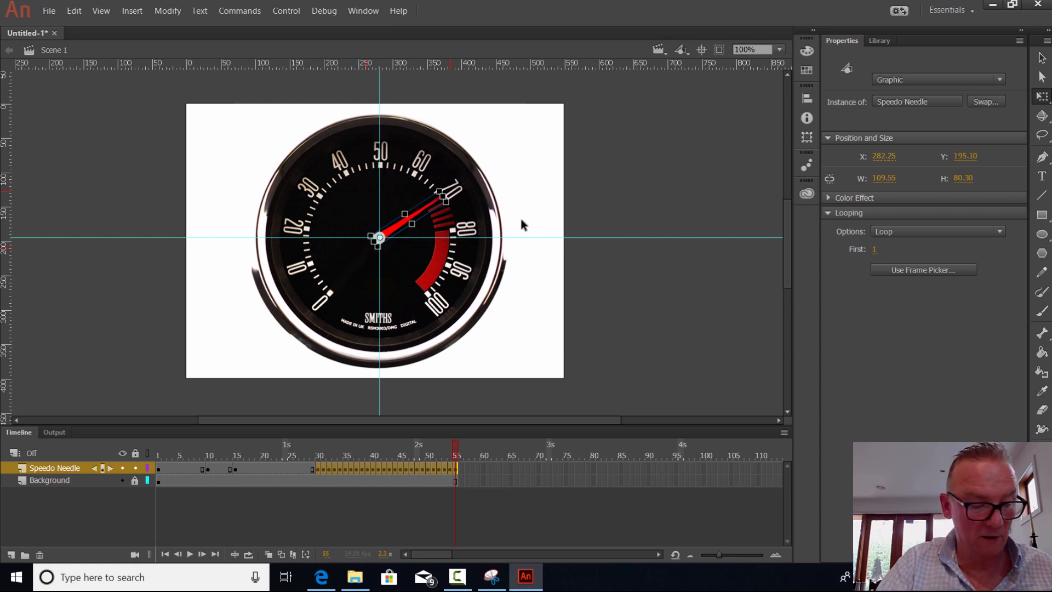
key("ctrl+z")
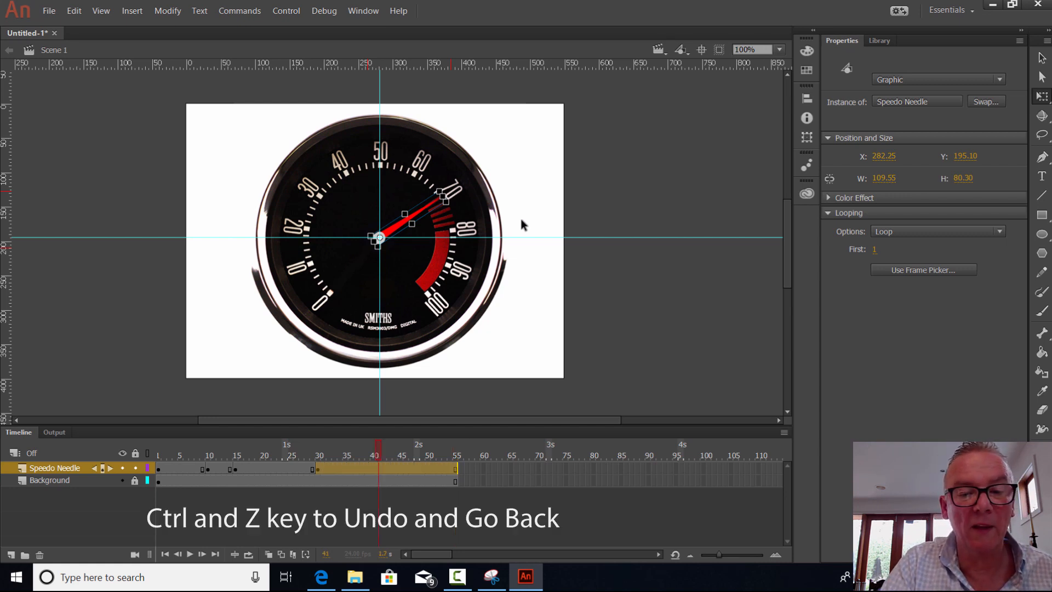
left_click(378, 456)
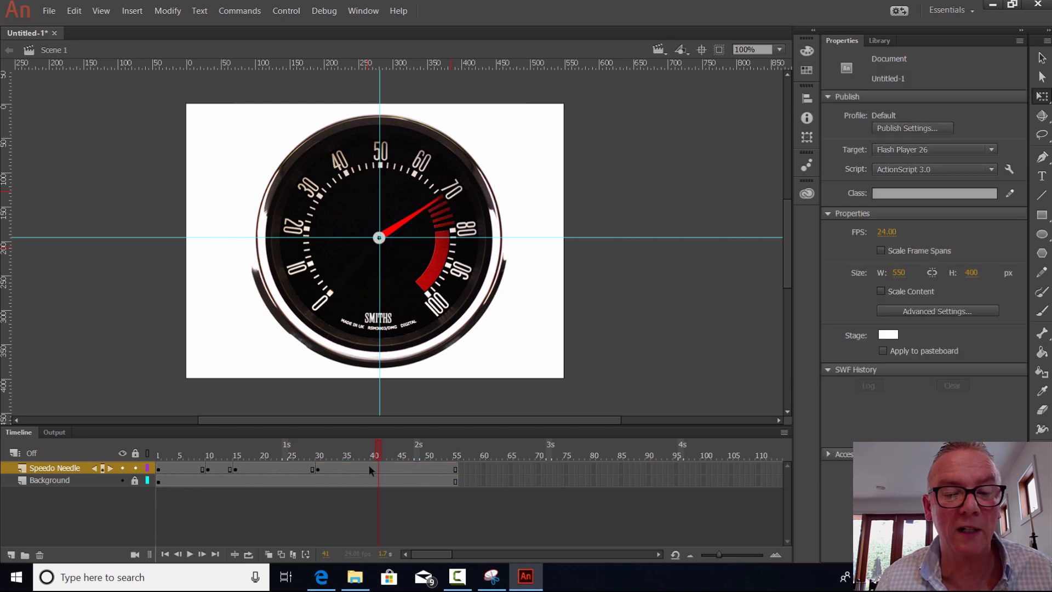
left_click(378, 470)
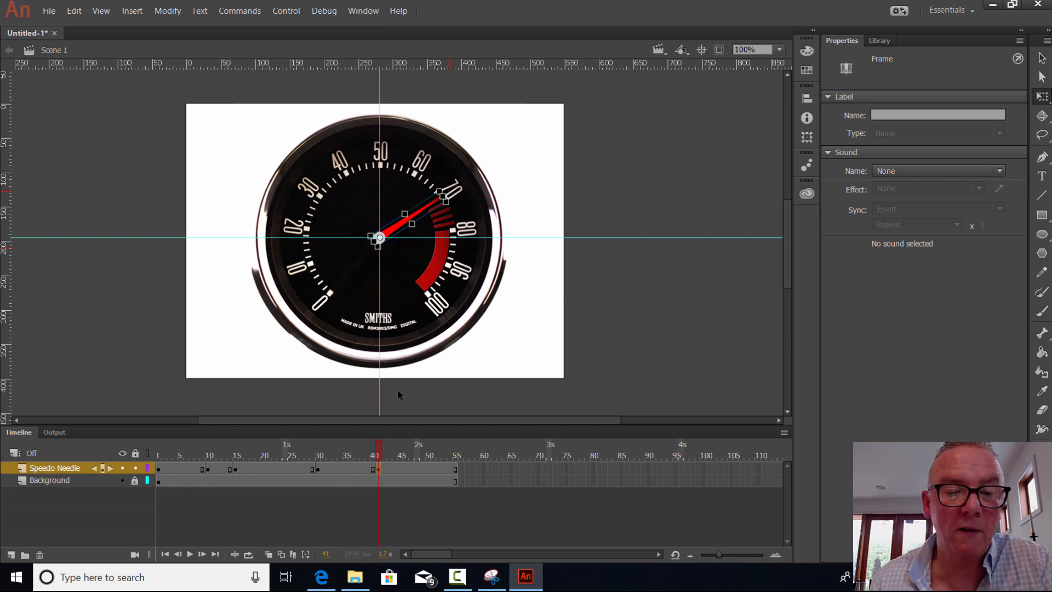
Return to the frame 30 keyframe and rotate its needle to about the 80 mark
left_click_drag(378, 454, 318, 444)
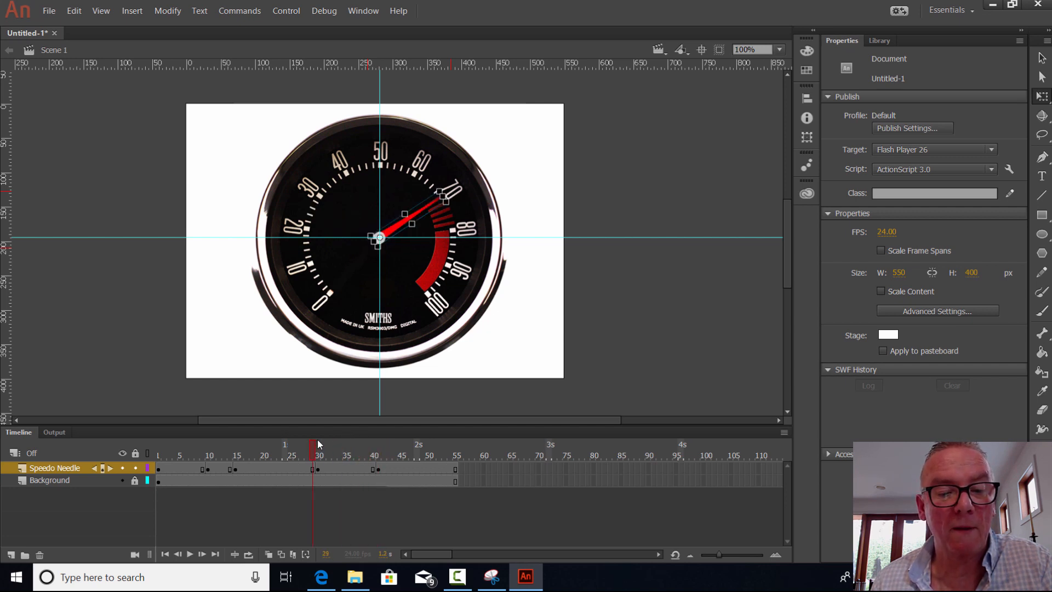
left_click(441, 299)
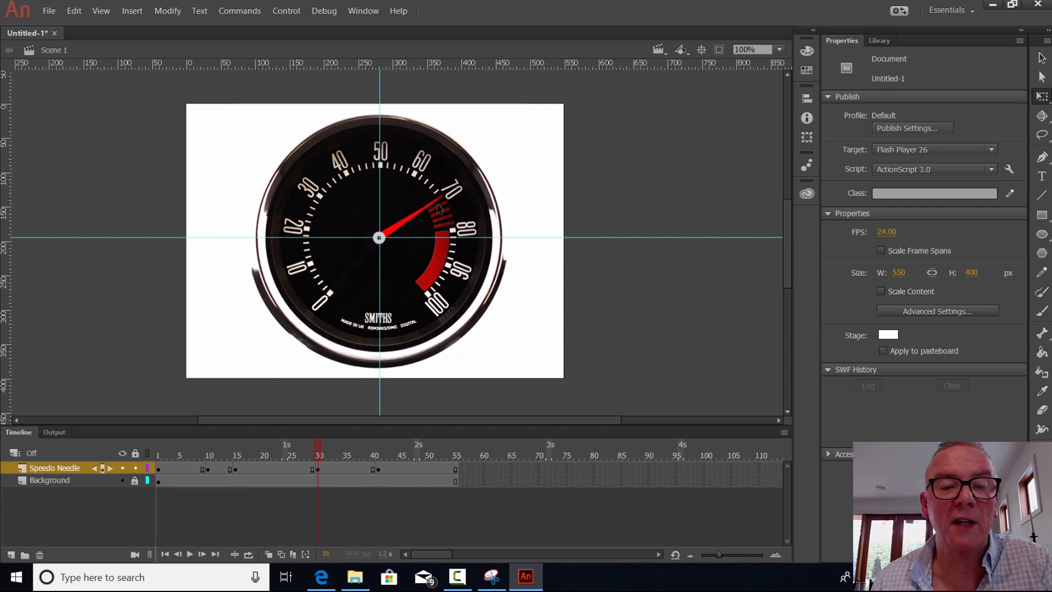
left_click(419, 213)
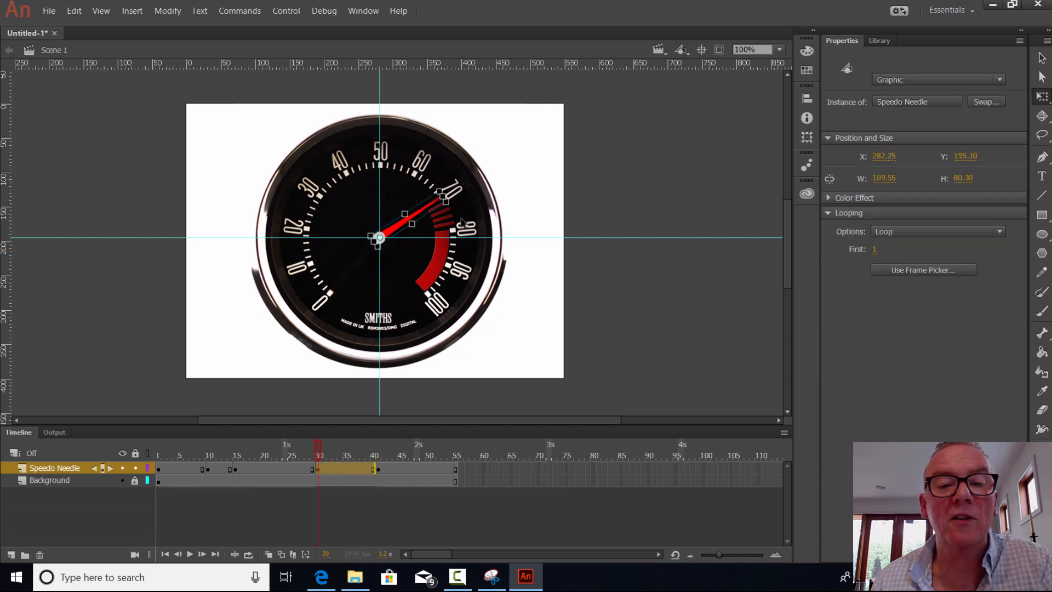
left_click_drag(457, 218, 463, 269)
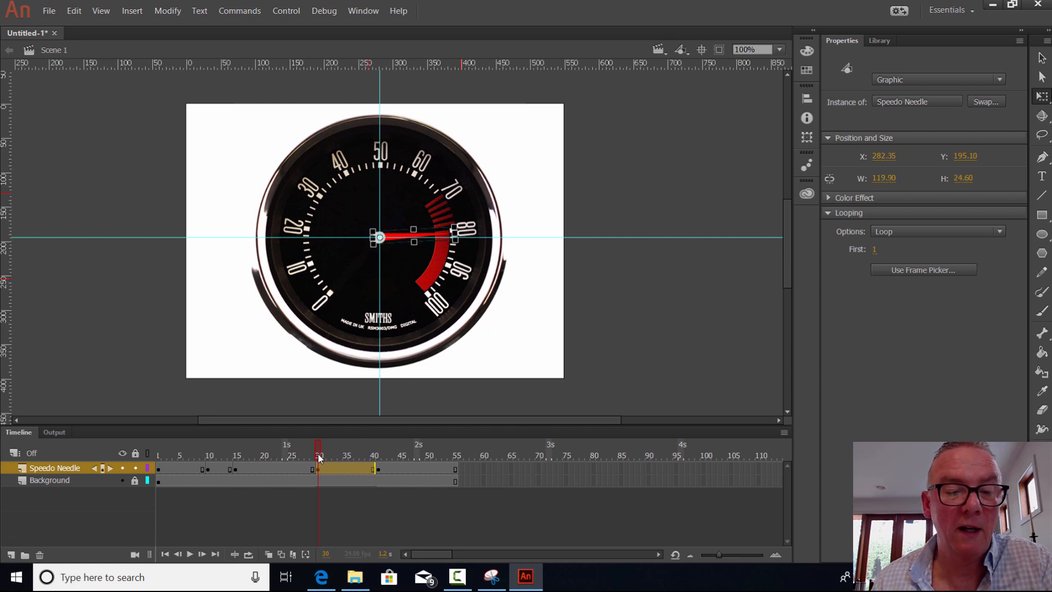
Insert a Speedo Needle keyframe at frame 55 and rotate the needle back to the 0 mark
left_click_drag(317, 455, 380, 445)
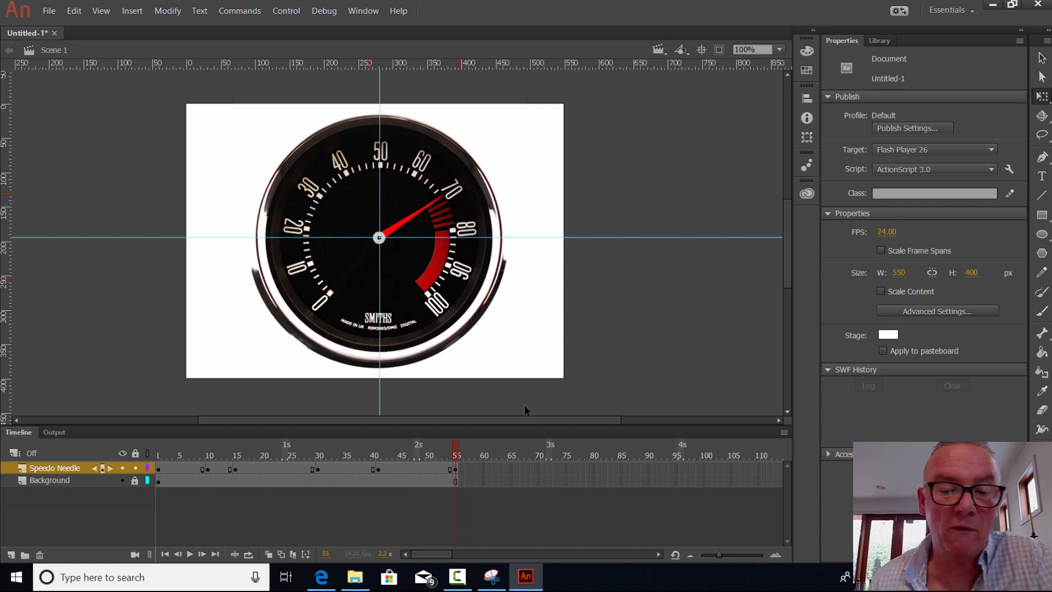
left_click(433, 199)
left_click_drag(442, 193, 301, 329)
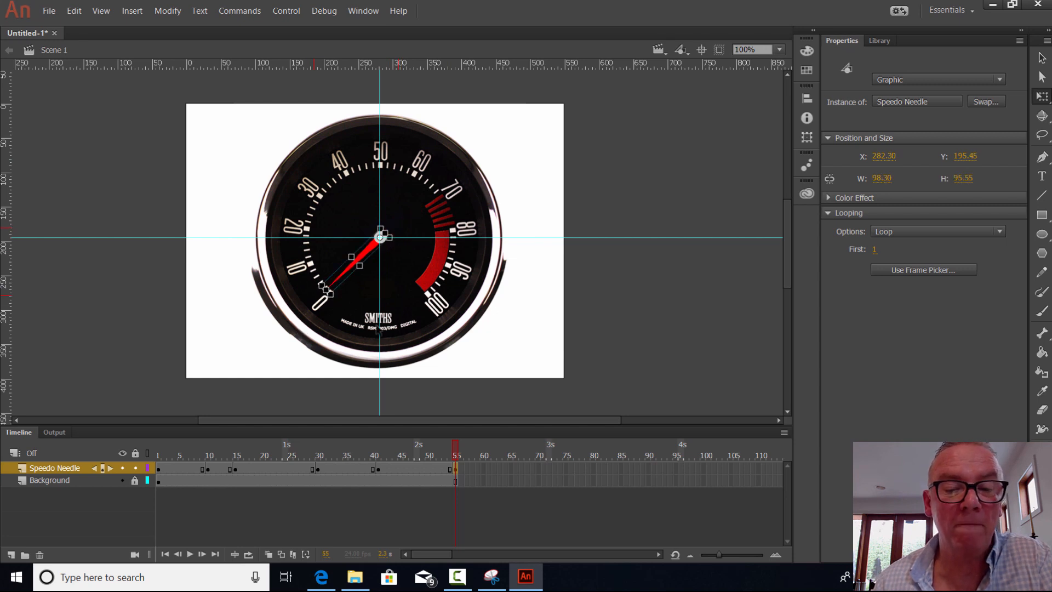
Scrub through the timeline to review the needle's position at each keyframe, ending within the first span at frame 6
left_click(422, 450)
left_click_drag(379, 449, 155, 445)
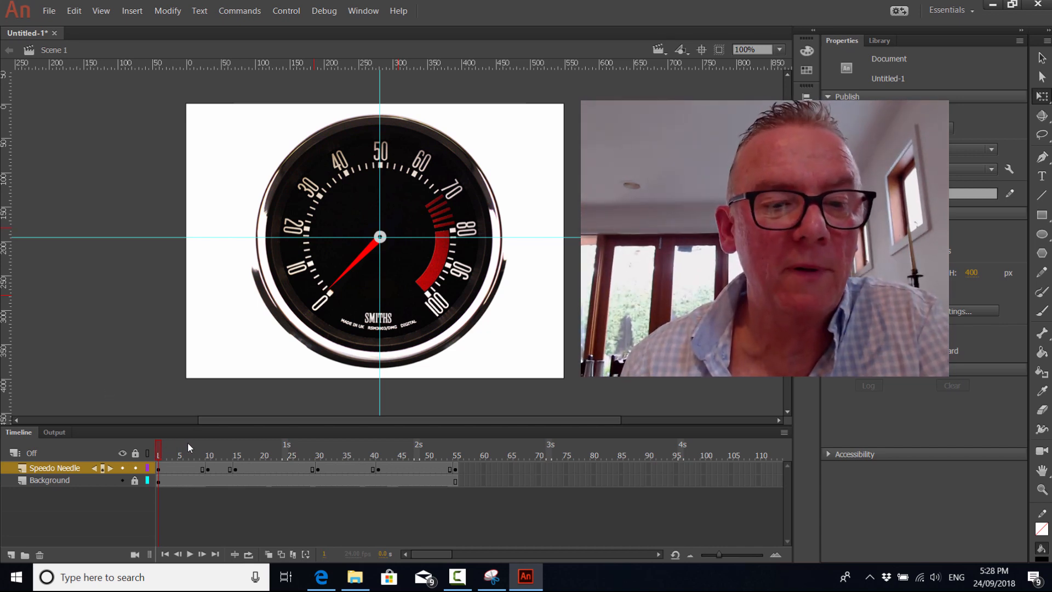
left_click_drag(157, 449, 318, 457)
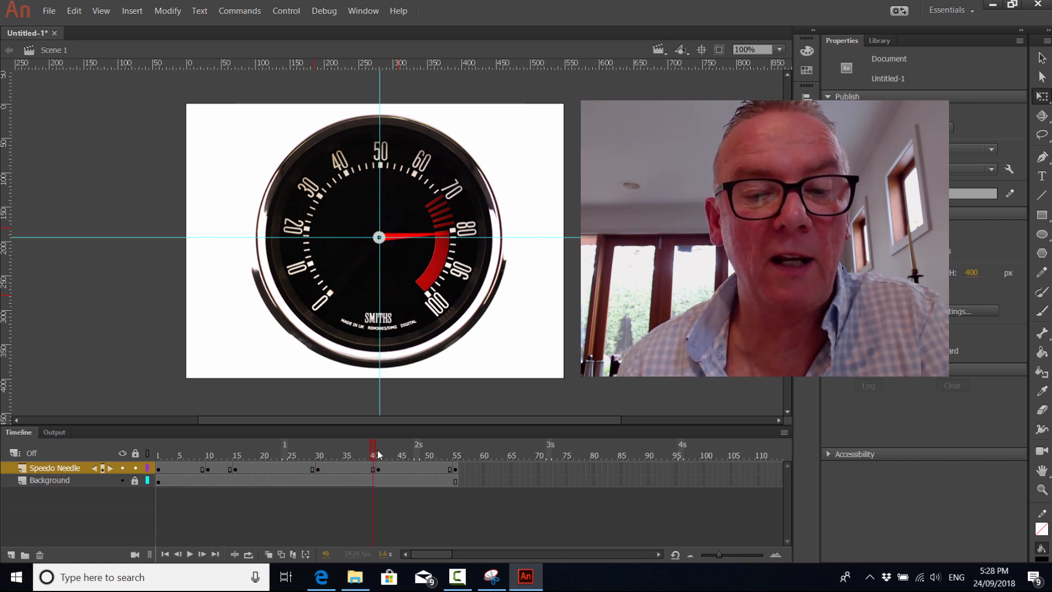
left_click_drag(379, 454, 383, 454)
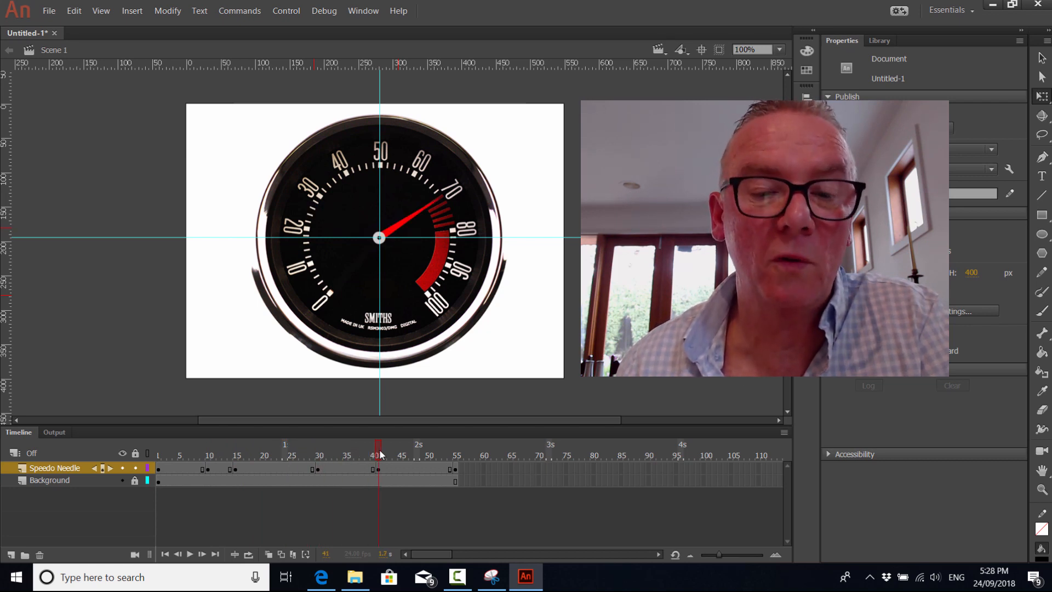
left_click_drag(382, 454, 187, 455)
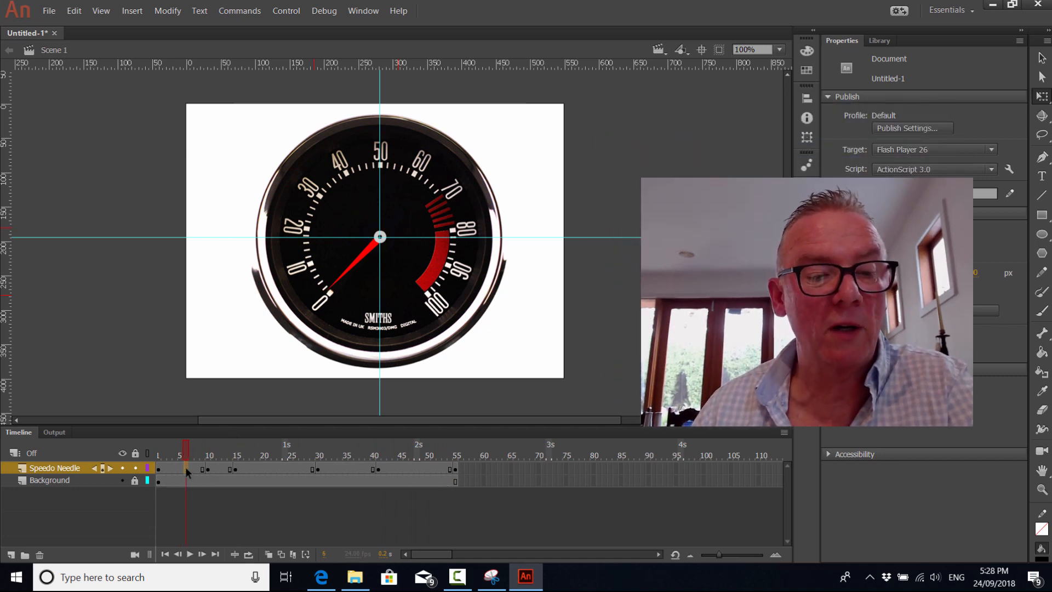
Create a classic tween on the Speedo Needle layer between the frame 1 and frame 10 keyframes and scrub to check it
left_click(185, 468)
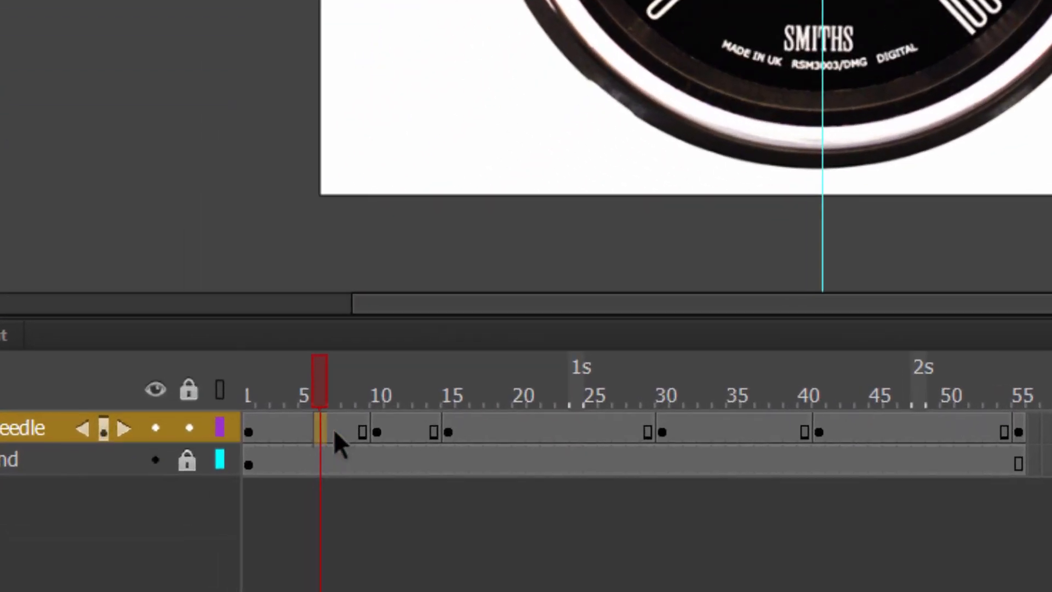
right_click(335, 433)
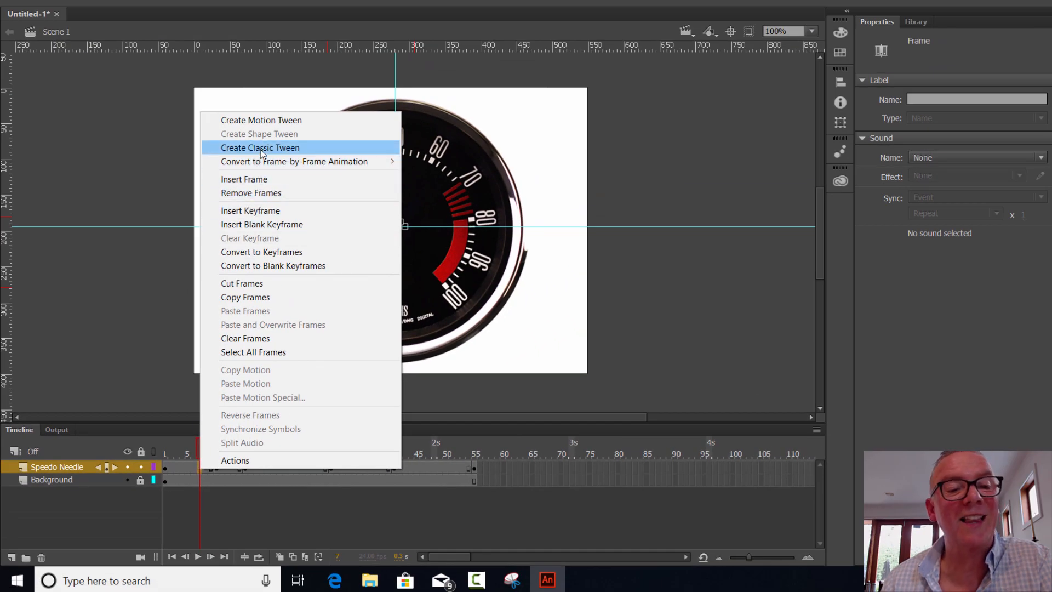
left_click(261, 148)
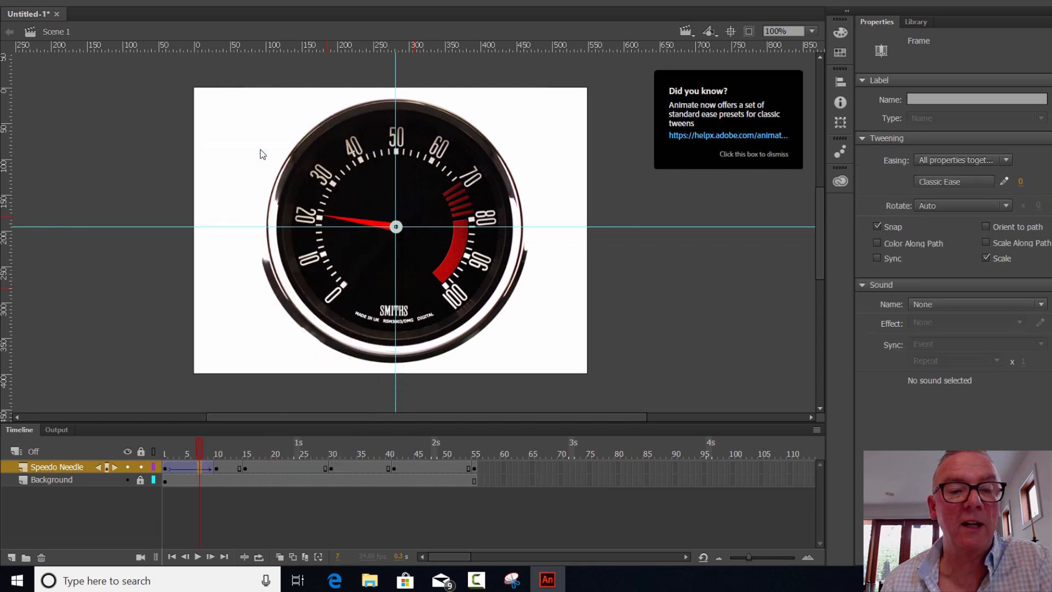
mouse_move(198, 444)
left_mouse_down()
mouse_move(164, 442)
mouse_move(218, 441)
left_mouse_up()
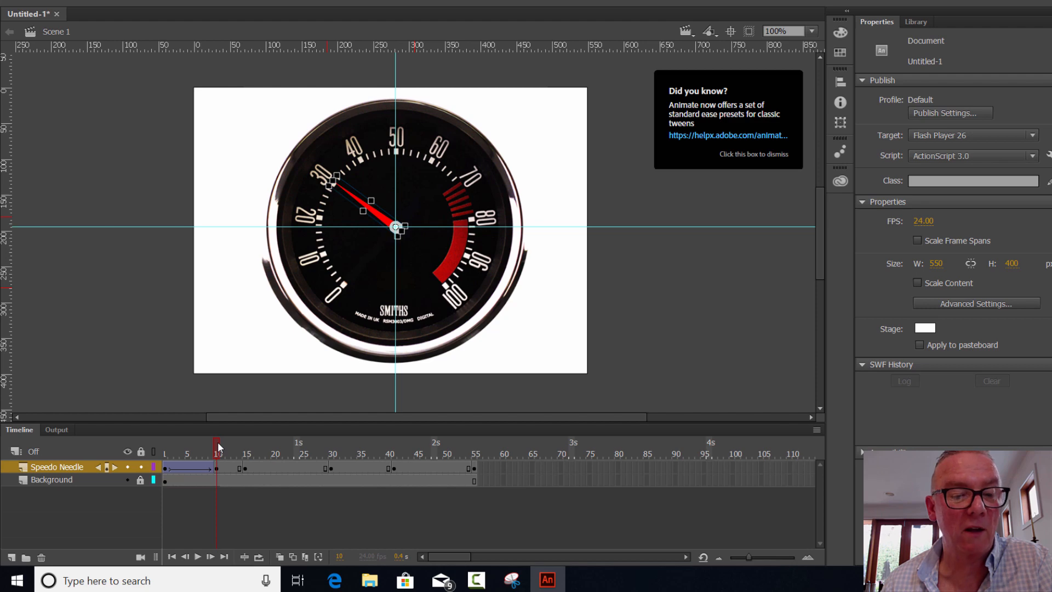
Add a classic tween to the Speedo Needle span between frames 10 and 15 and check the needle's motion
left_click(228, 468)
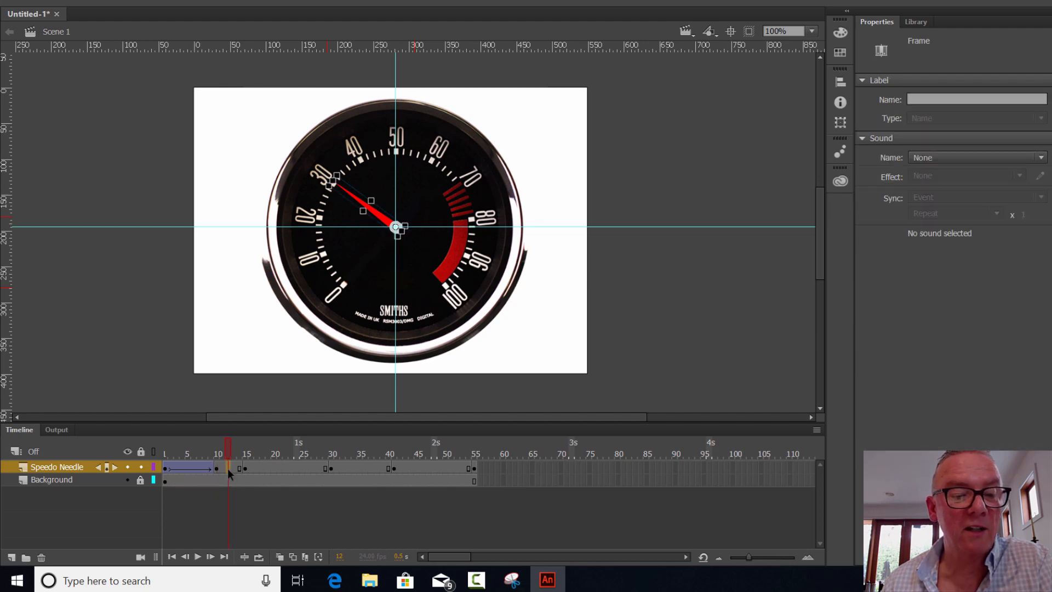
right_click(228, 468)
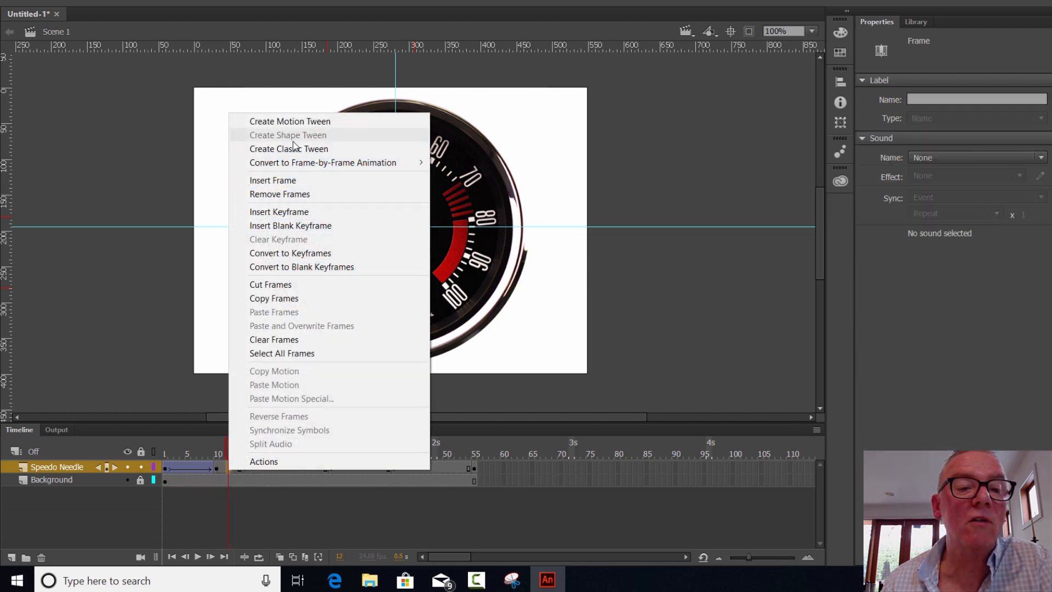
left_click(294, 148)
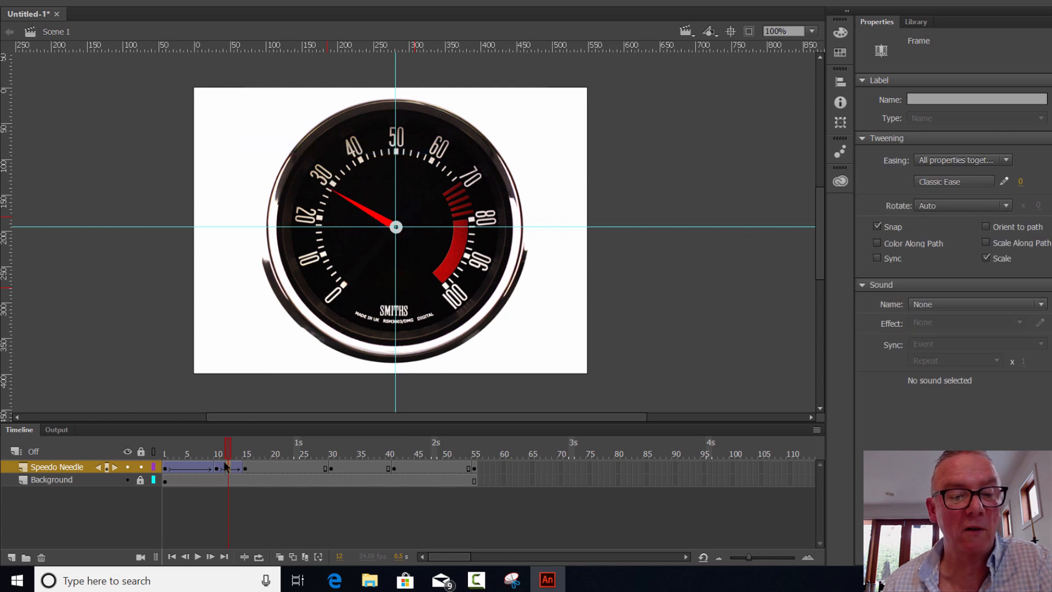
mouse_move(230, 448)
left_mouse_down()
mouse_move(219, 449)
mouse_move(247, 449)
left_mouse_up()
Add a classic tween to the Speedo Needle span between frames 15 and 30 and scrub through it
left_click(285, 469)
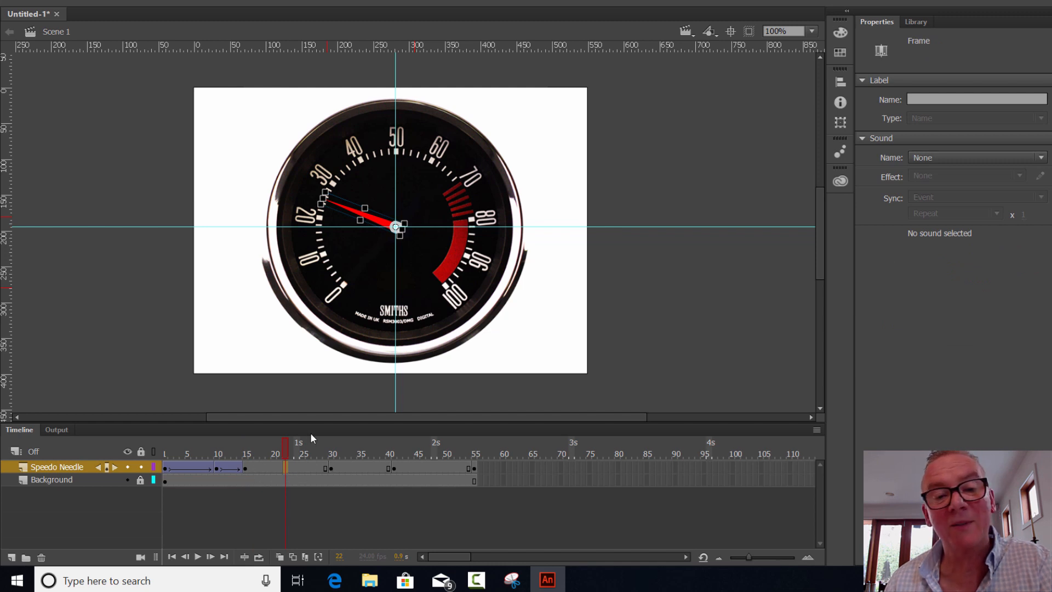
right_click(286, 468)
left_click(346, 146)
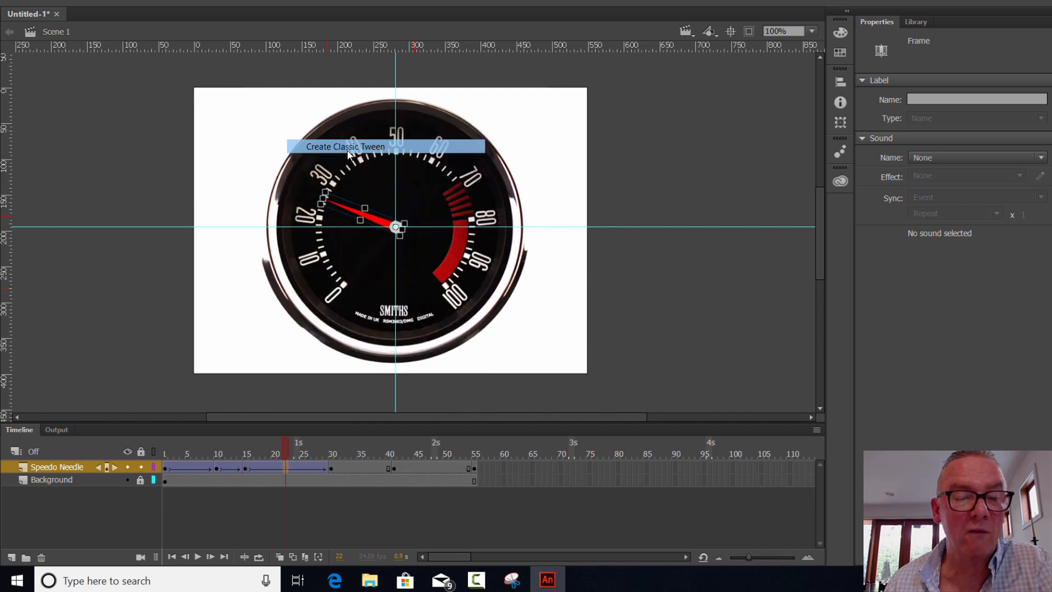
left_click_drag(286, 443, 364, 478)
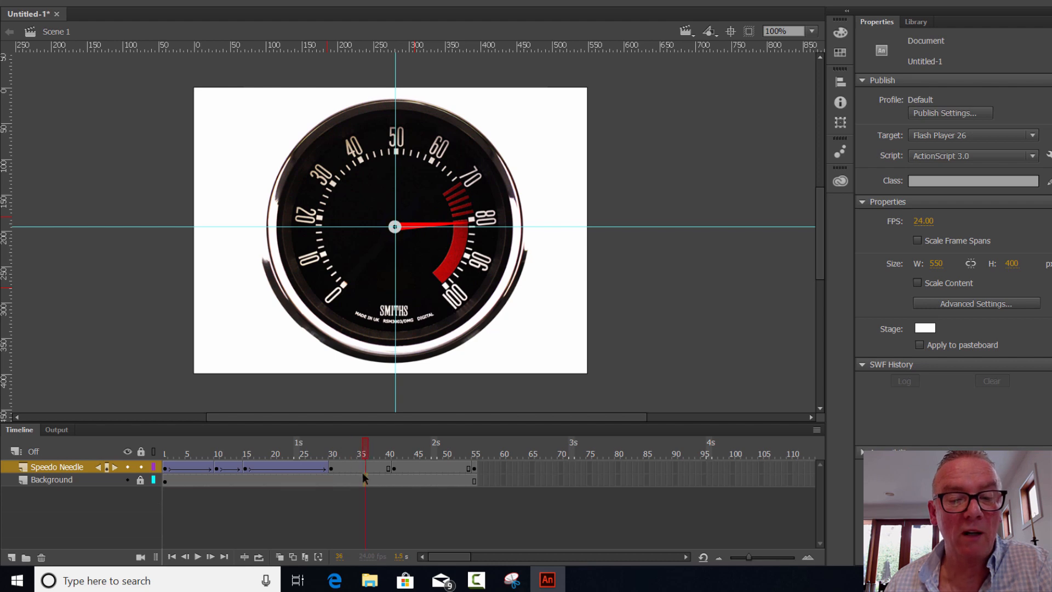
Add a classic tween to the Speedo Needle span between frames 30 and 41
left_click(364, 478)
left_click(364, 467)
right_click(365, 469)
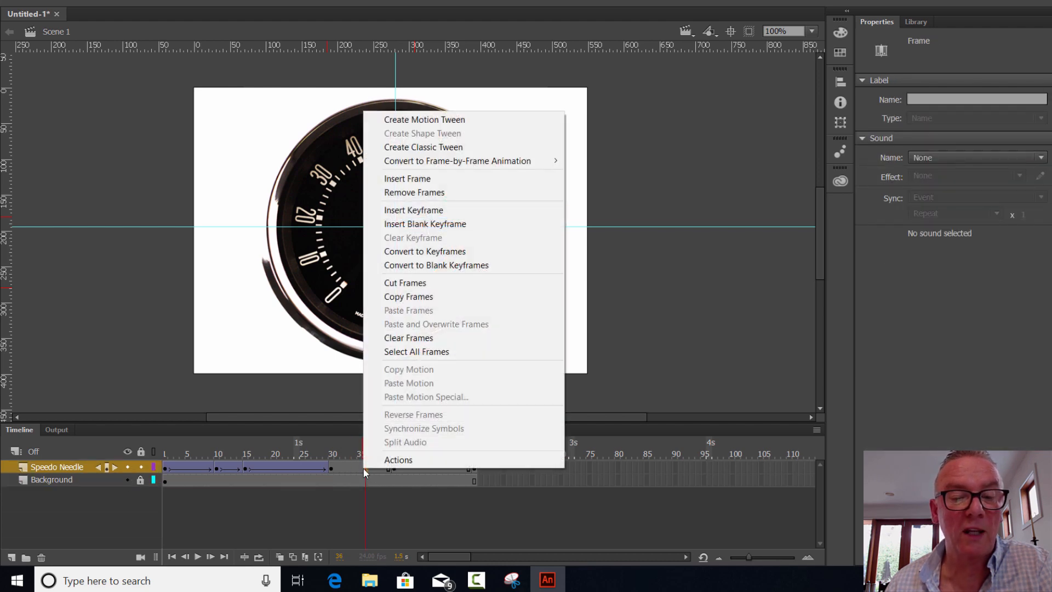
left_click(423, 147)
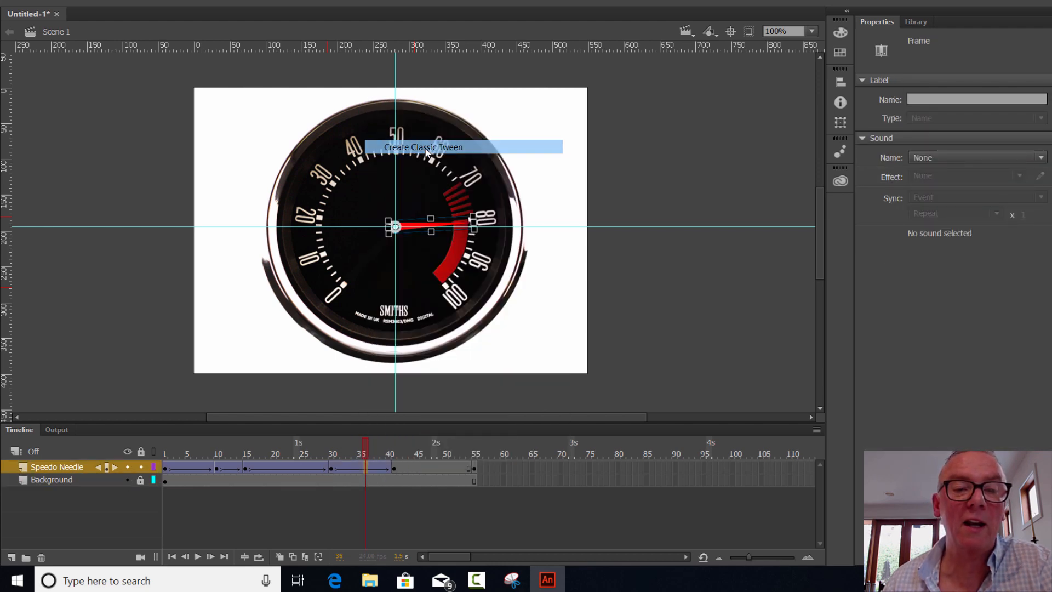
Add a classic tween to the final Speedo Needle span, frames 41 to 55, and scrub to check the rotation direction
left_click_drag(369, 447, 422, 447)
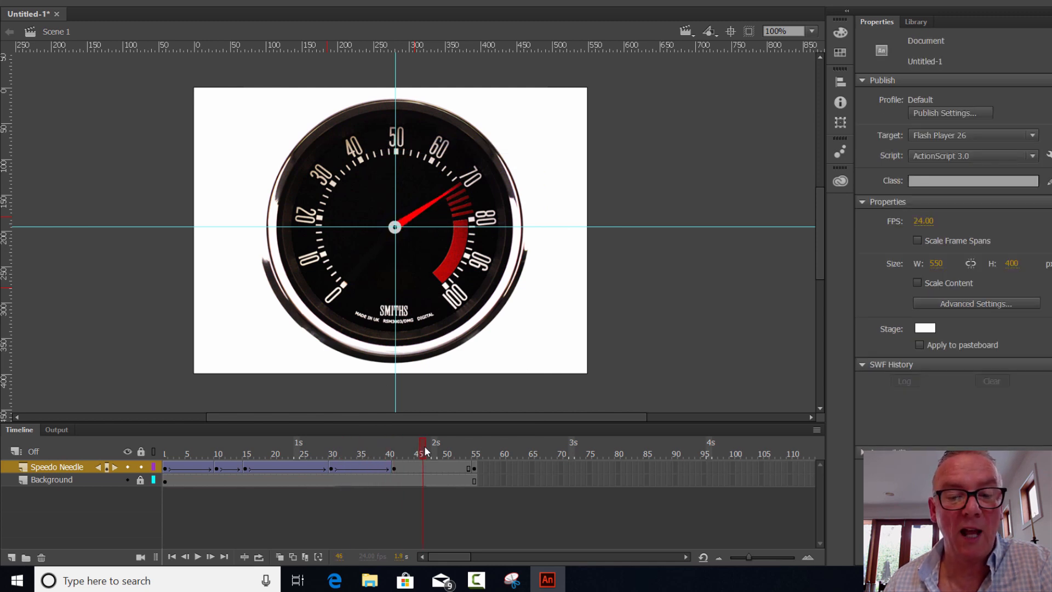
left_click(423, 469)
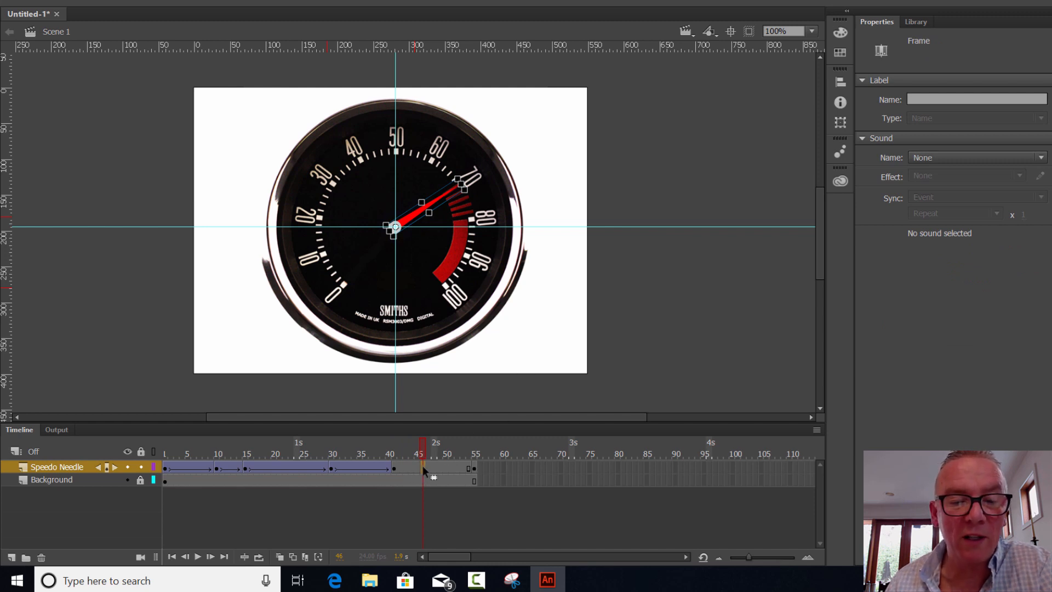
right_click(425, 470)
left_click(489, 147)
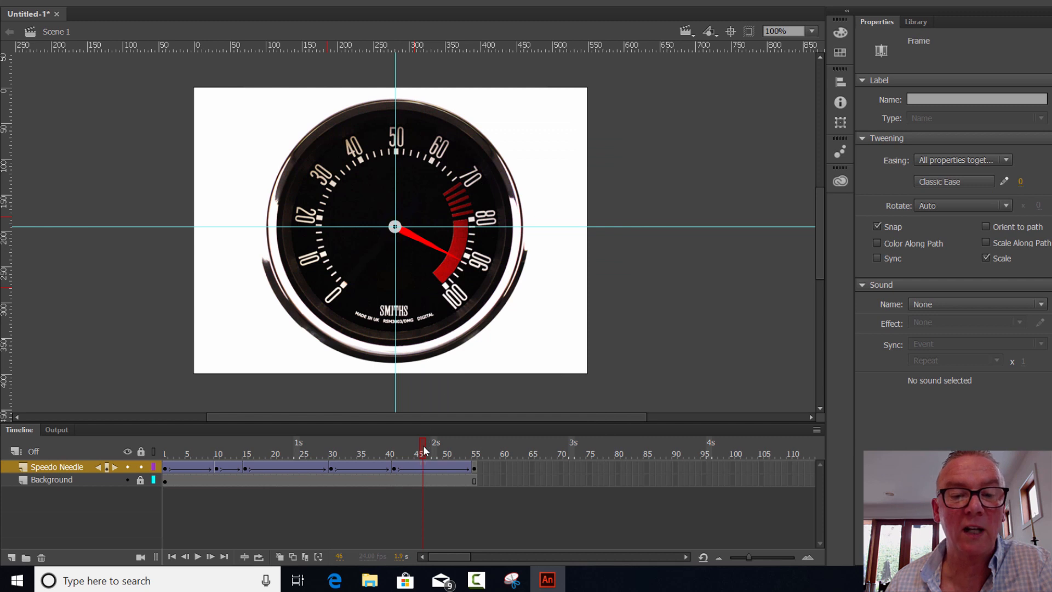
left_click_drag(425, 450, 453, 453)
mouse_move(428, 452)
left_mouse_down()
mouse_move(347, 454)
mouse_move(475, 466)
mouse_move(370, 465)
mouse_move(430, 465)
left_mouse_up()
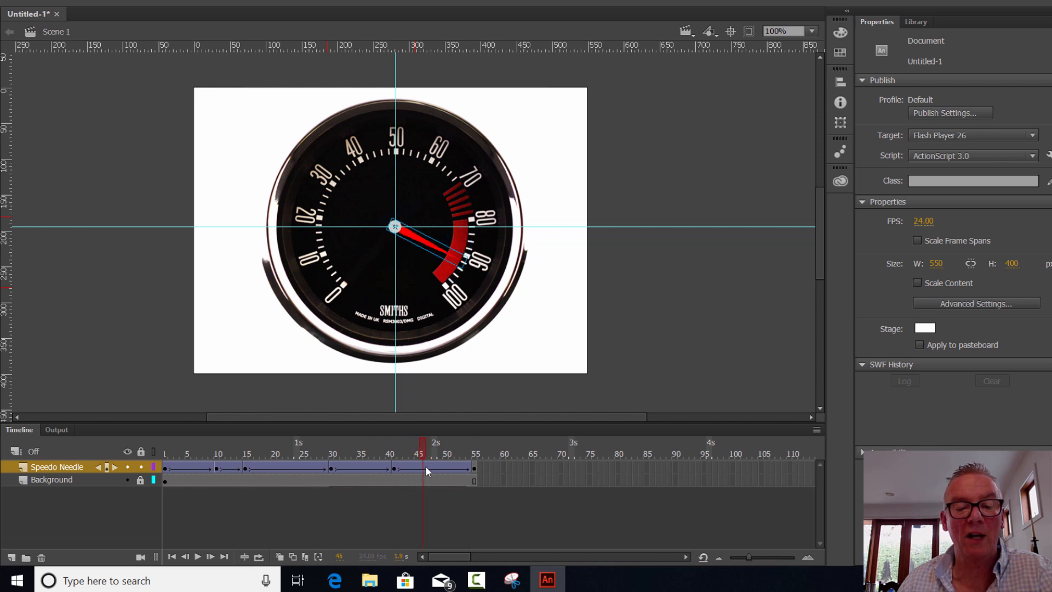
Set the final needle tween to rotate CCW with a rotation count of 0, scrubbing through the span to check it
left_click(436, 469)
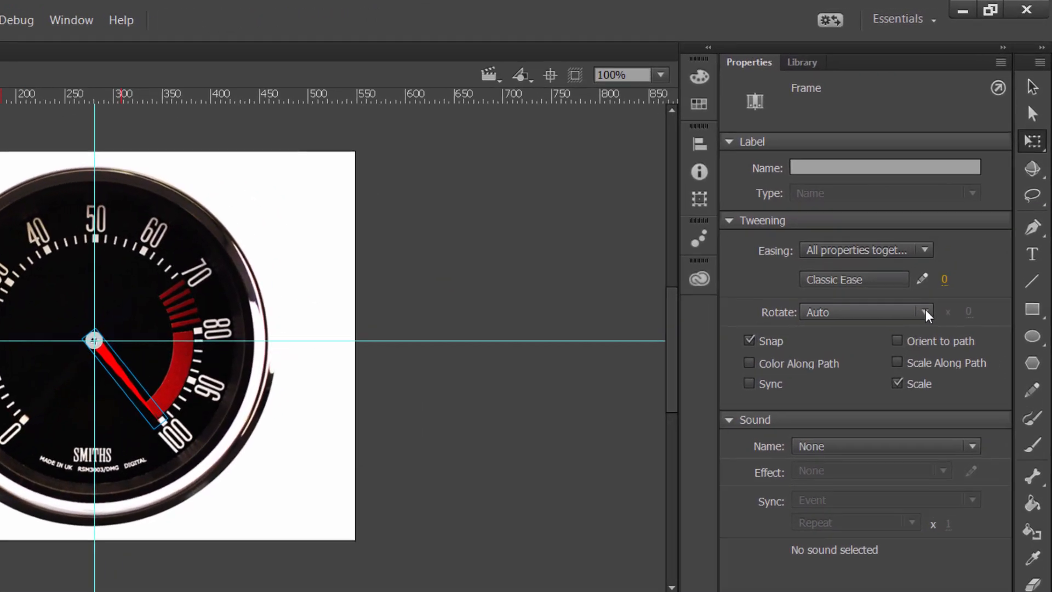
left_click(963, 220)
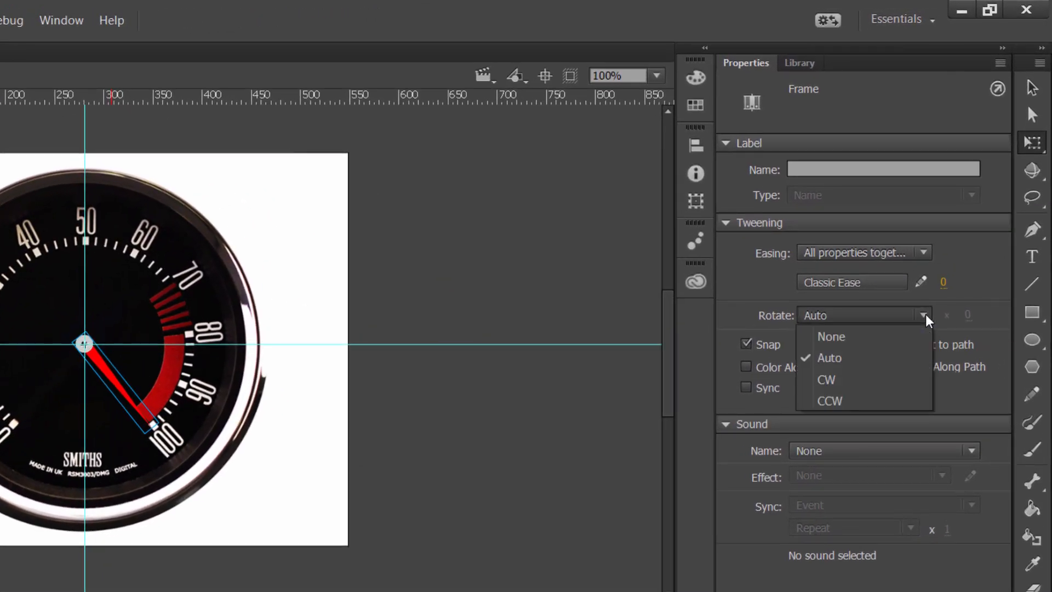
left_click(855, 398)
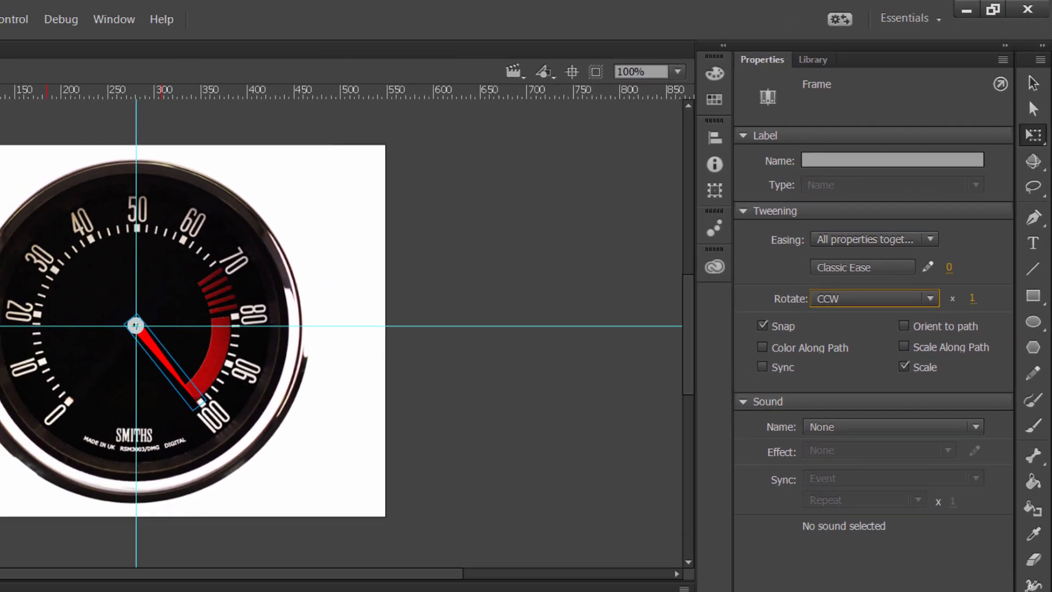
left_click_drag(317, 457, 454, 458)
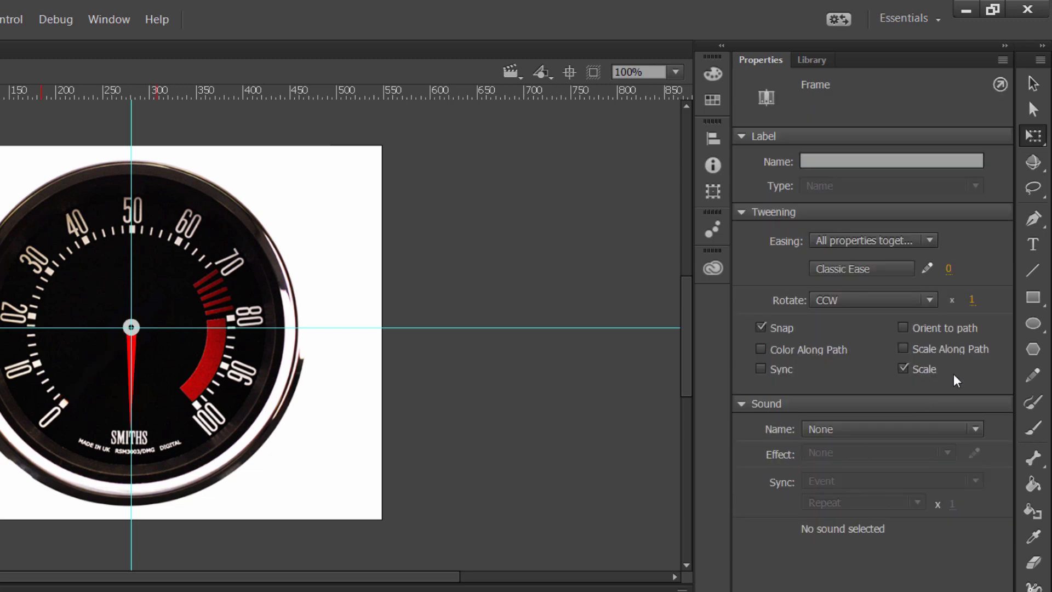
left_click(972, 300)
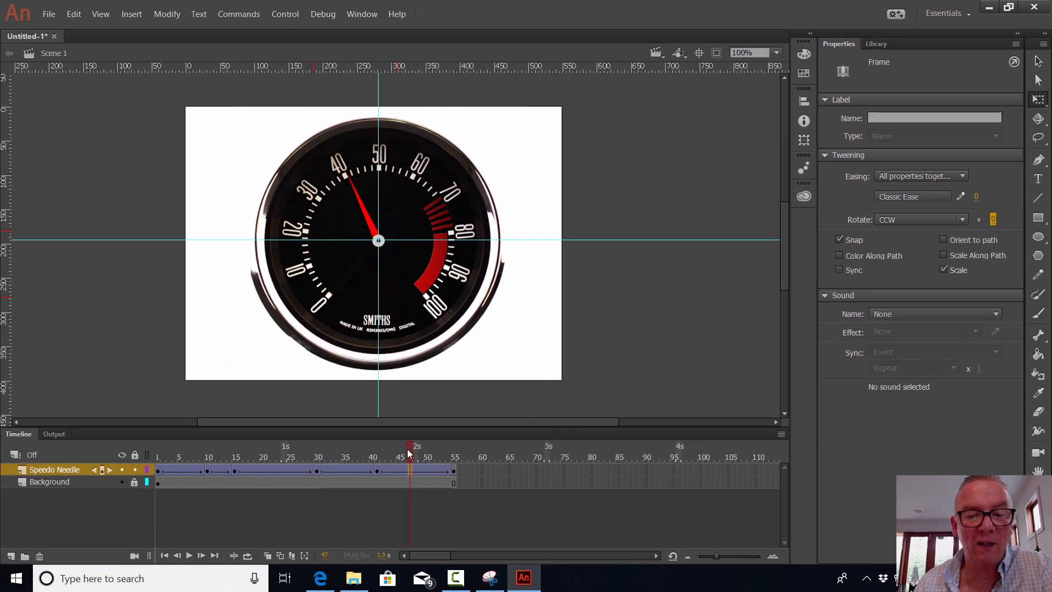
Preview the whole needle animation on the timeline, test it as a movie, and close the test window
left_click_drag(410, 453, 192, 465)
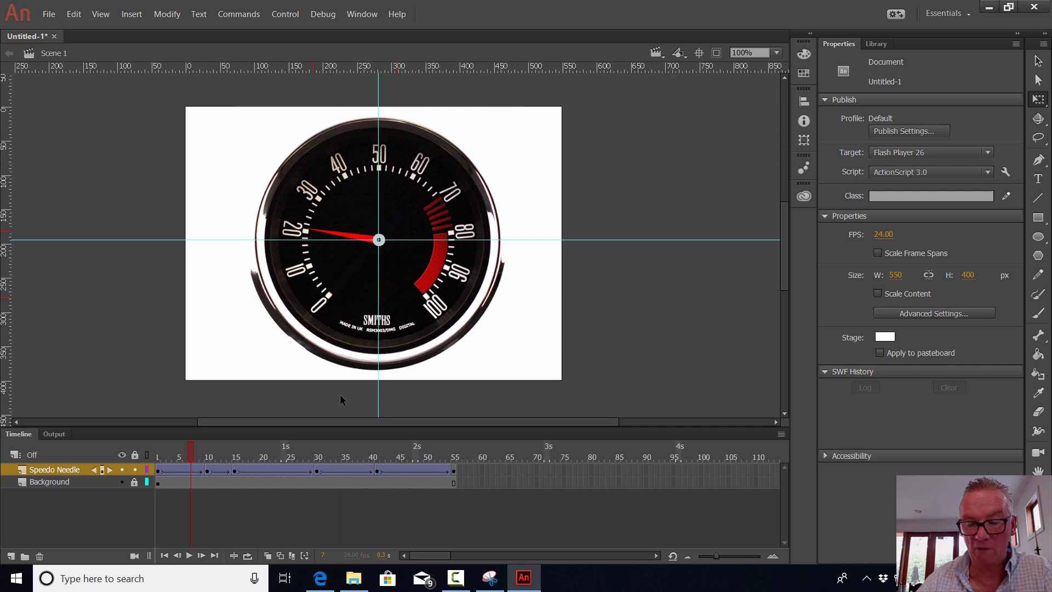
key("Return")
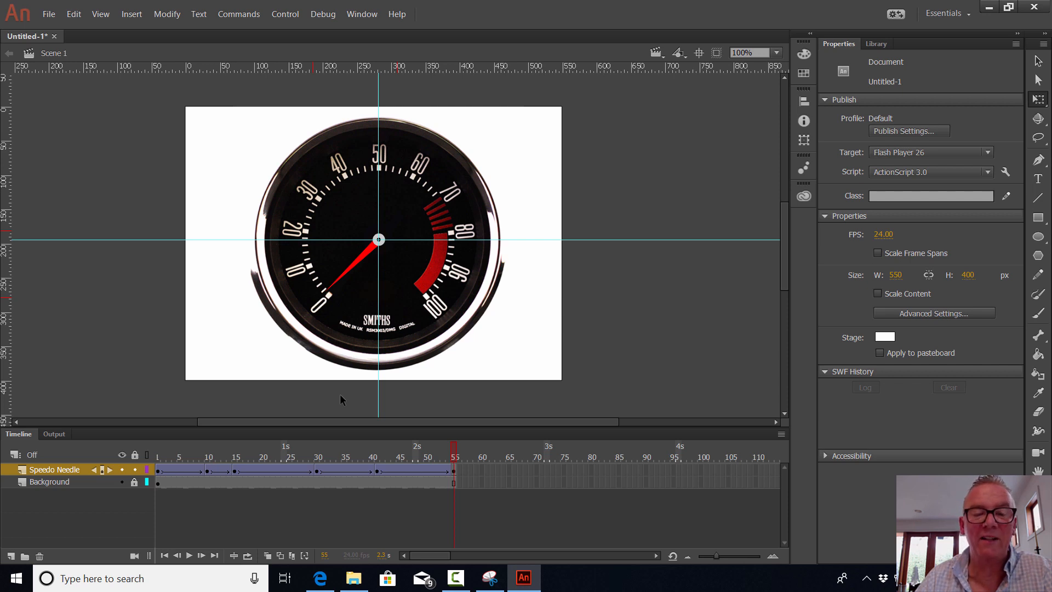
key("ctrl+Return")
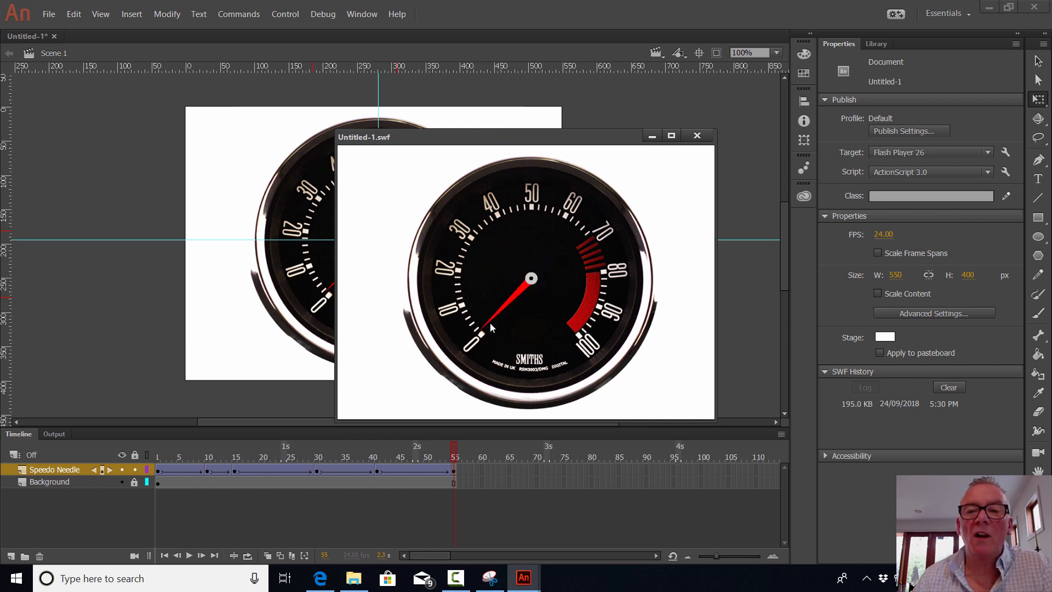
left_click(695, 138)
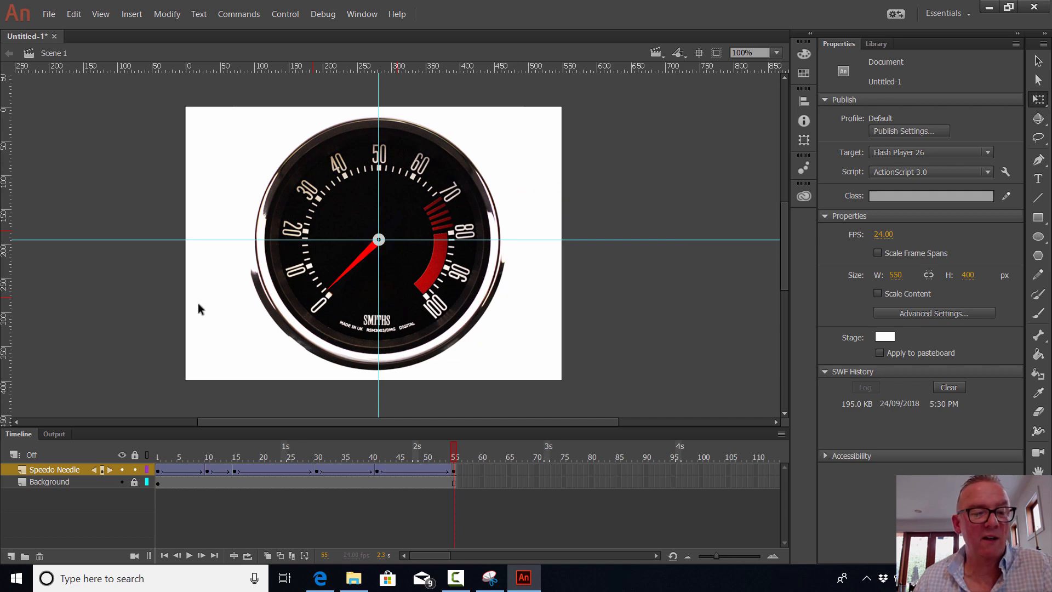
Switch to the browser's Freesound page, open Car revving SFX.wav from the results and listen to it
left_click(319, 577)
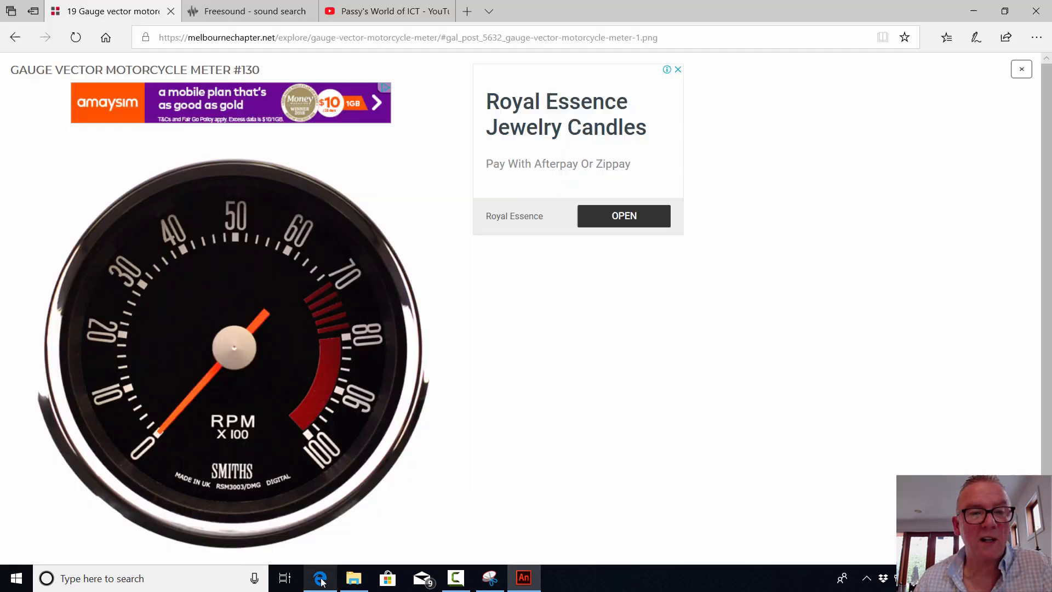
left_click(274, 12)
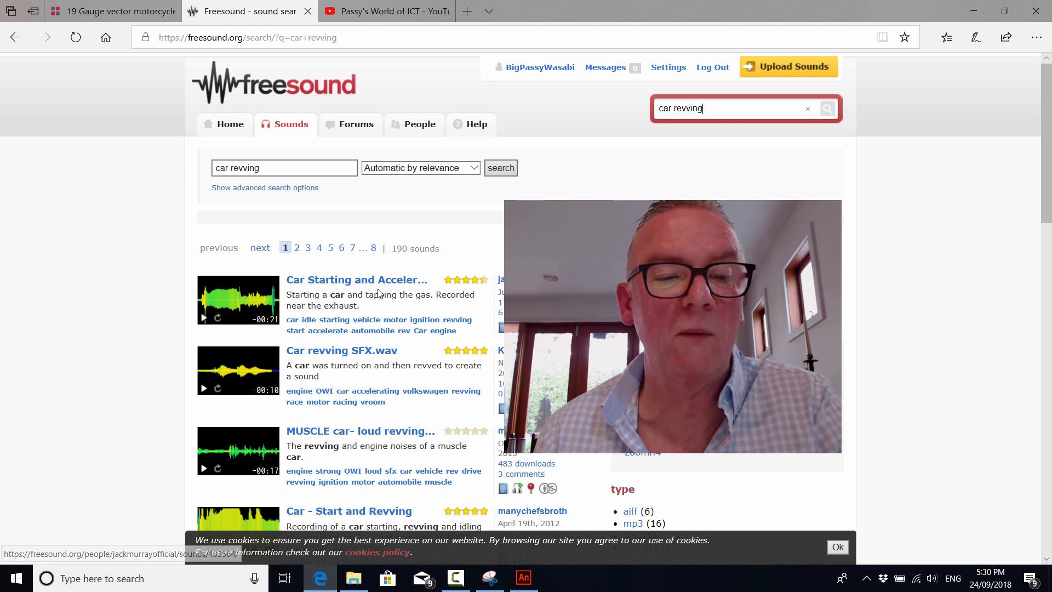
left_click(368, 352)
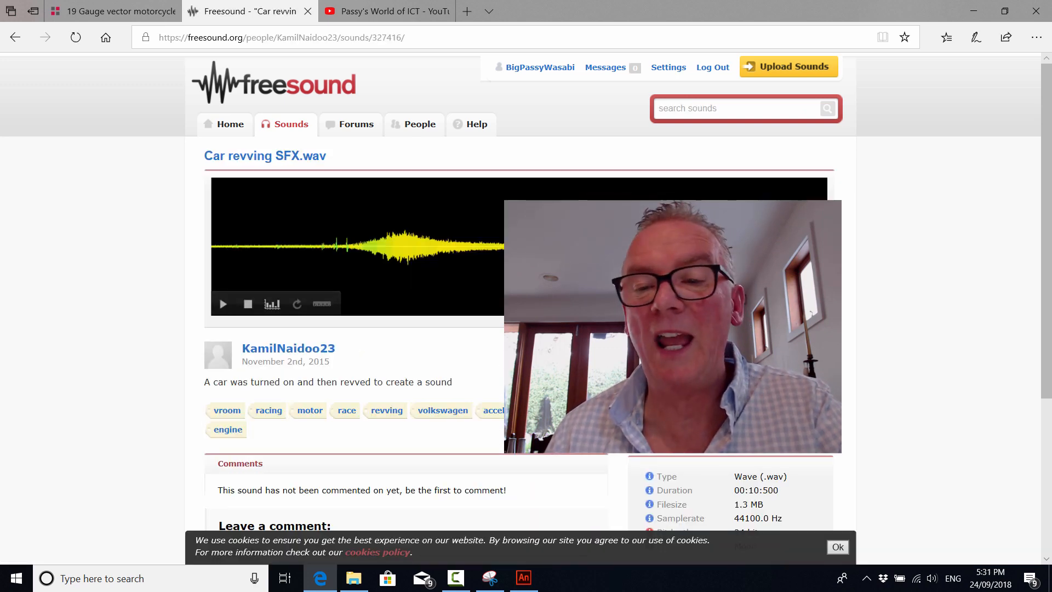
left_click(226, 308)
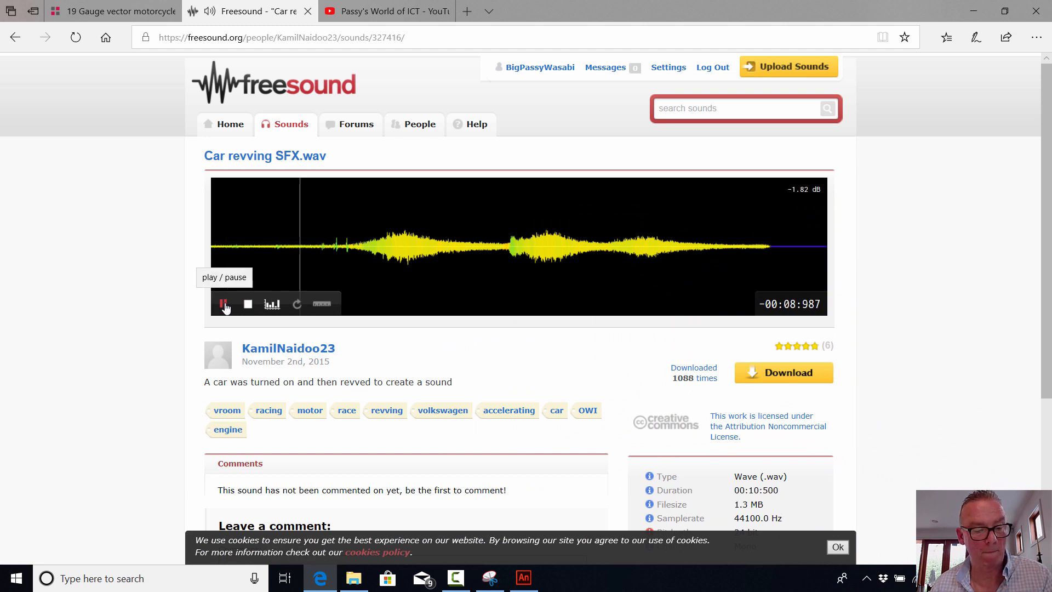
key("XF86AudioLowerVolume")
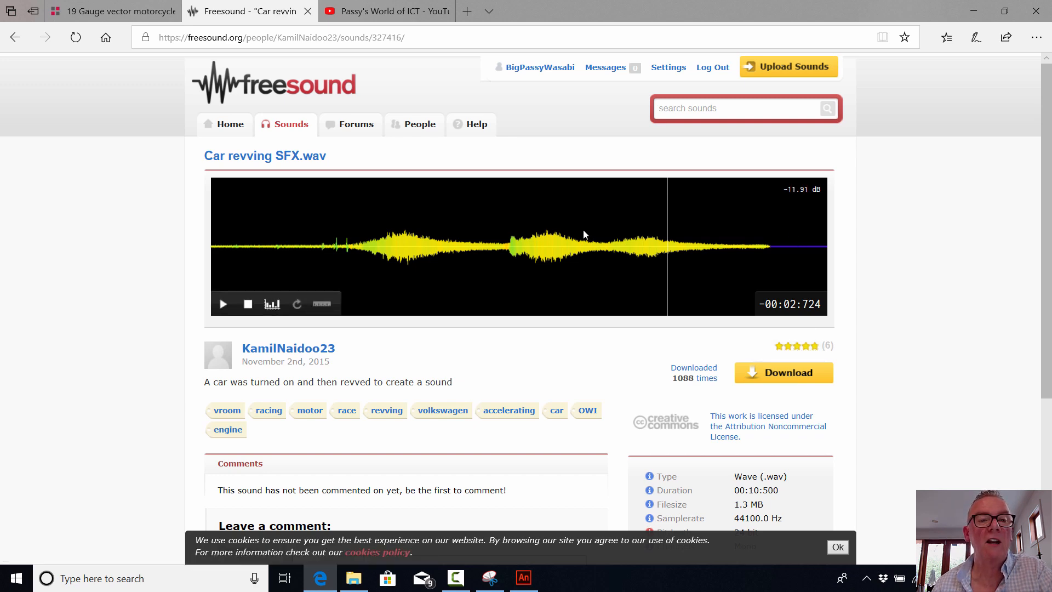
Switch back to Adobe Animate, import car-revving-WAV into the document's library and select the sound there to view its waveform
left_click(520, 582)
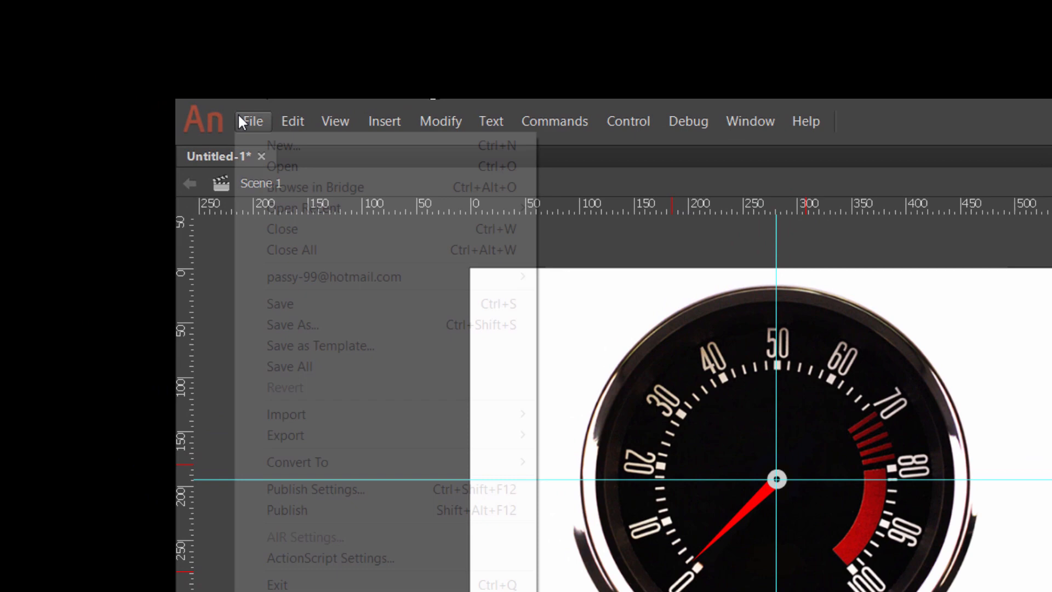
left_click(48, 14)
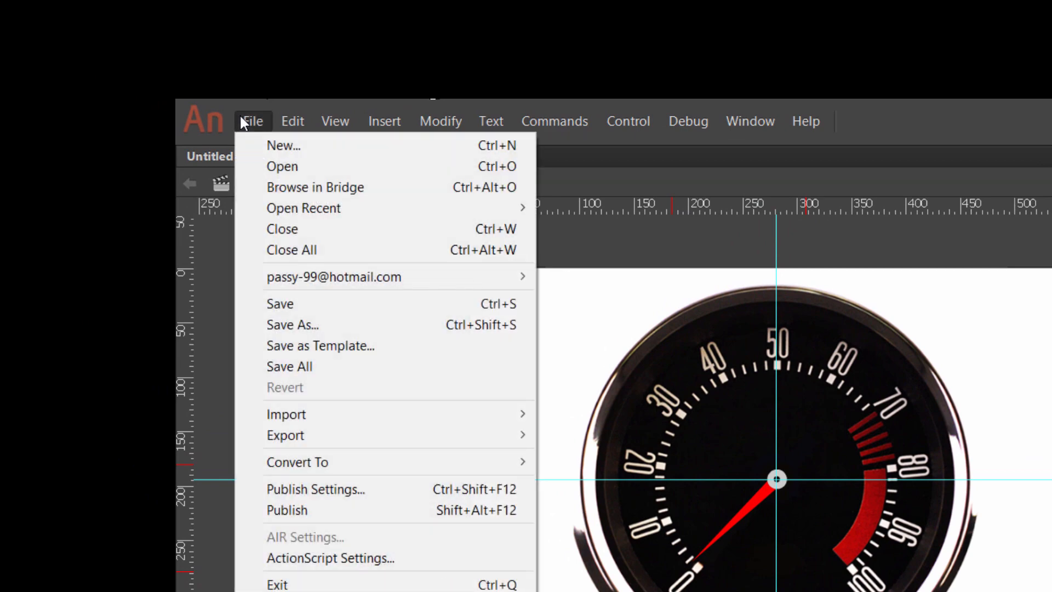
mouse_move(314, 416)
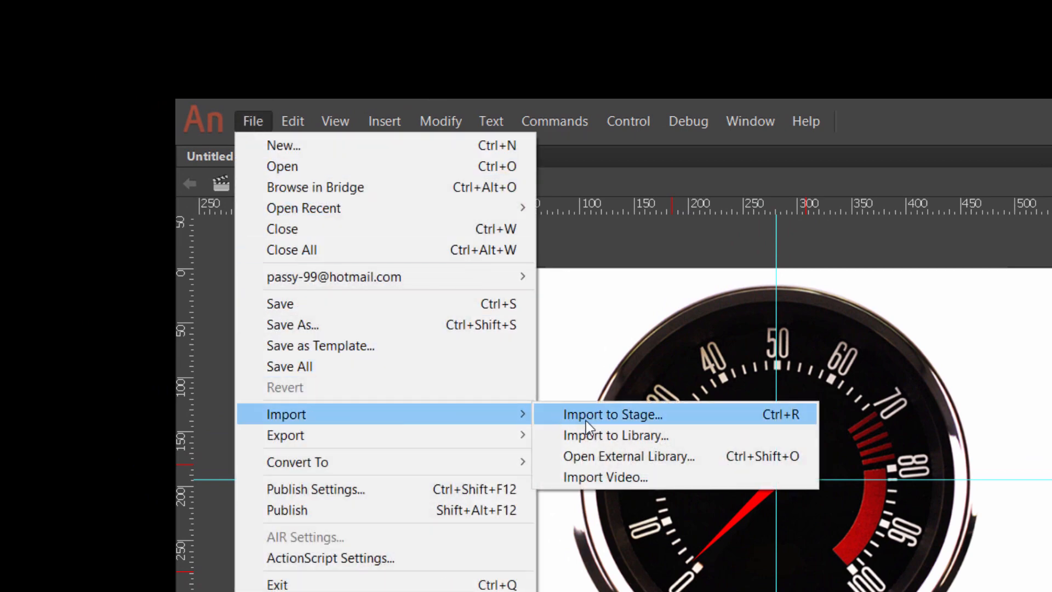
left_click(597, 435)
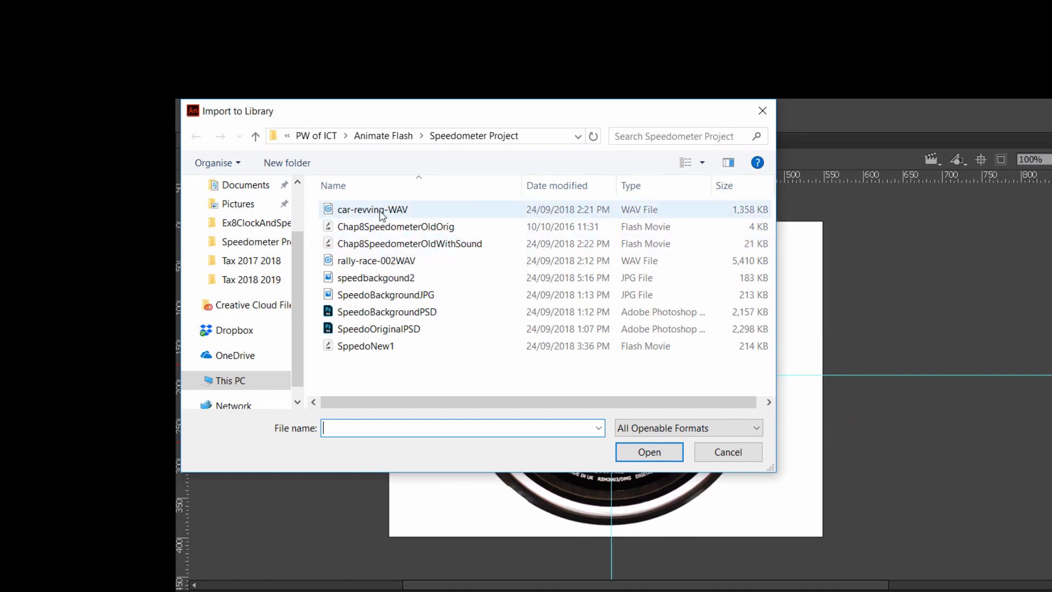
left_click(382, 211)
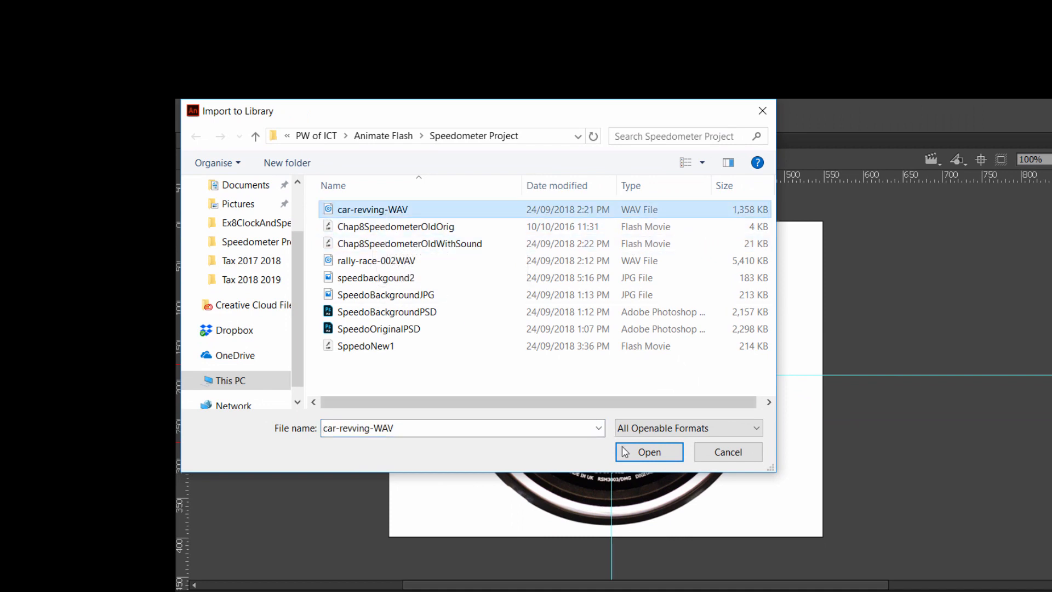
left_click(649, 453)
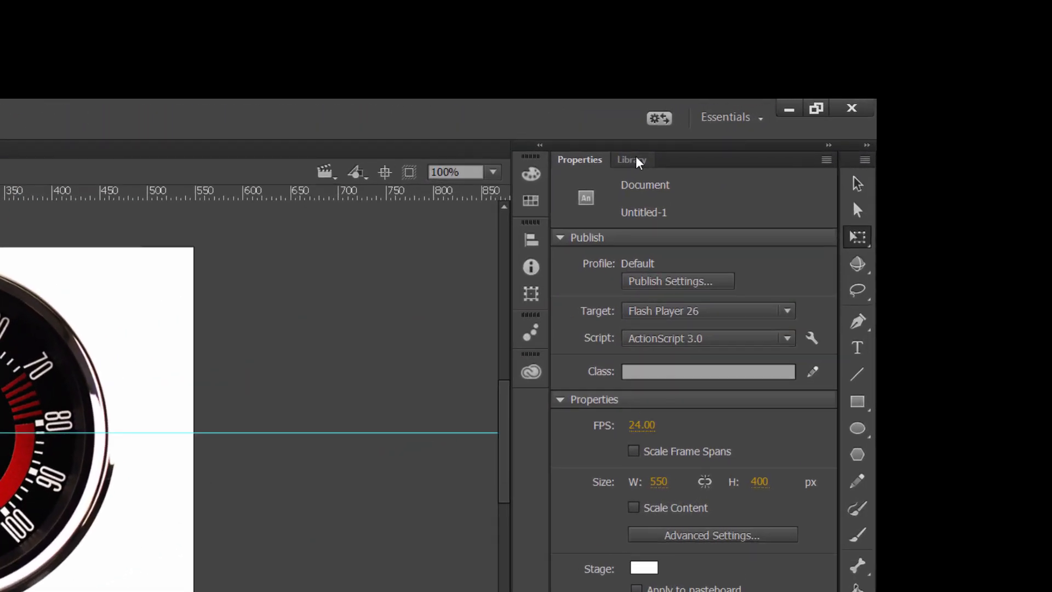
left_click(637, 161)
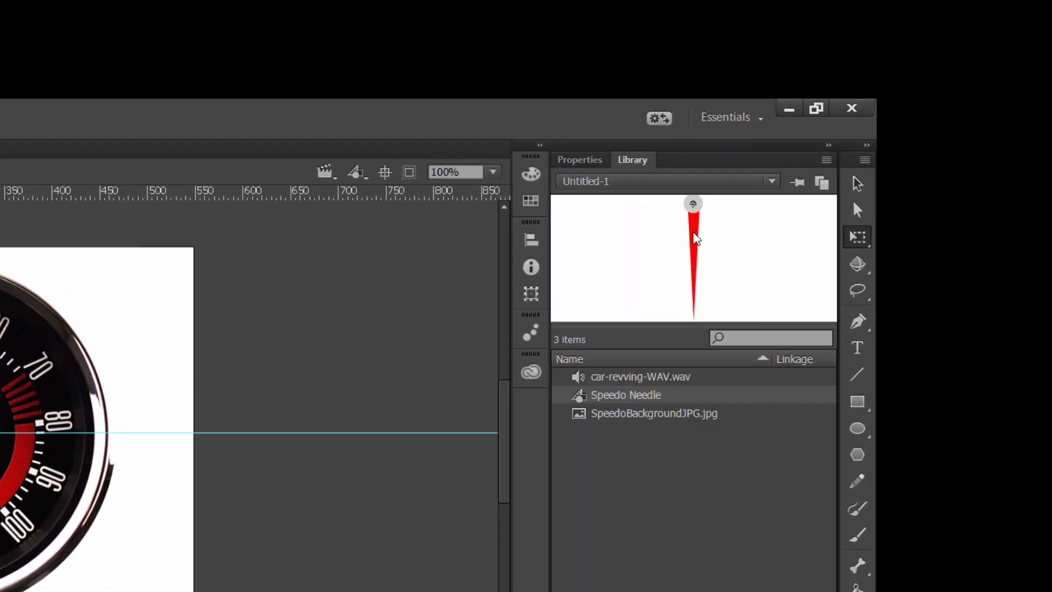
left_click(638, 379)
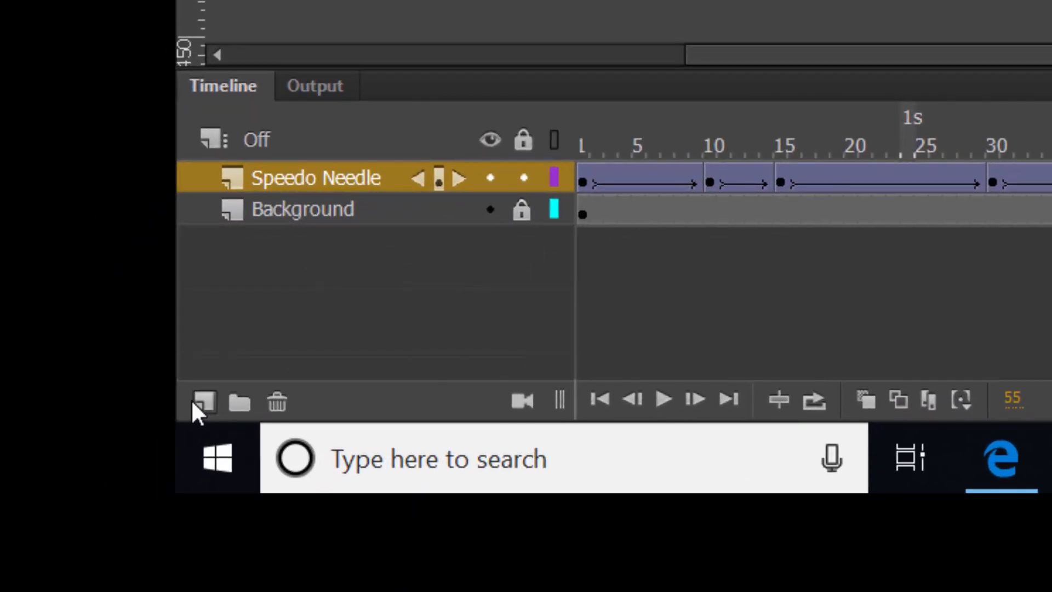
Add a new layer above Speedo Needle and name it sound
left_click(203, 400)
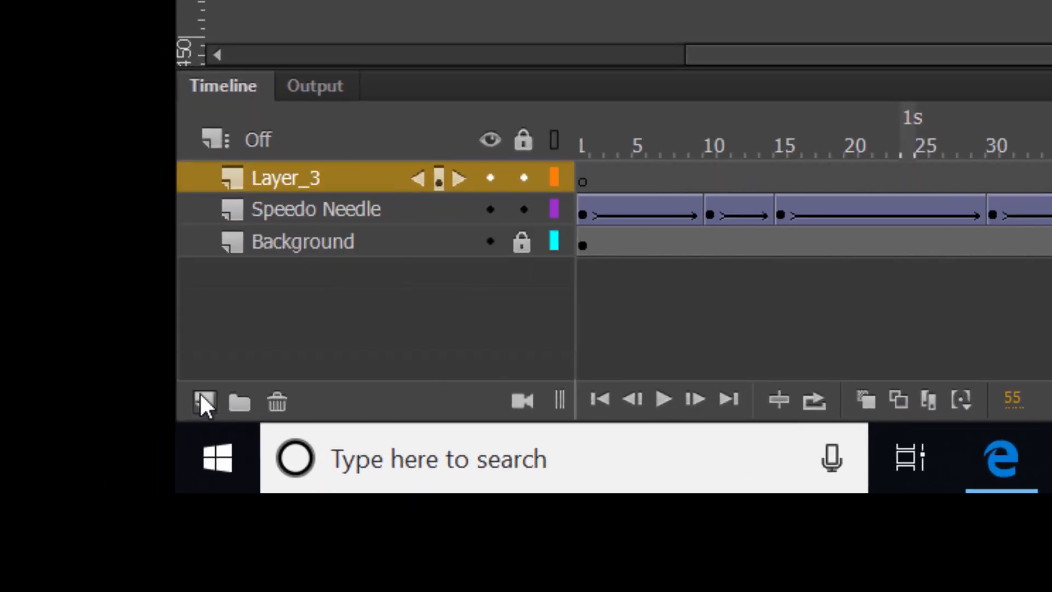
double_click(322, 180)
key("BackSpace")
type("sound")
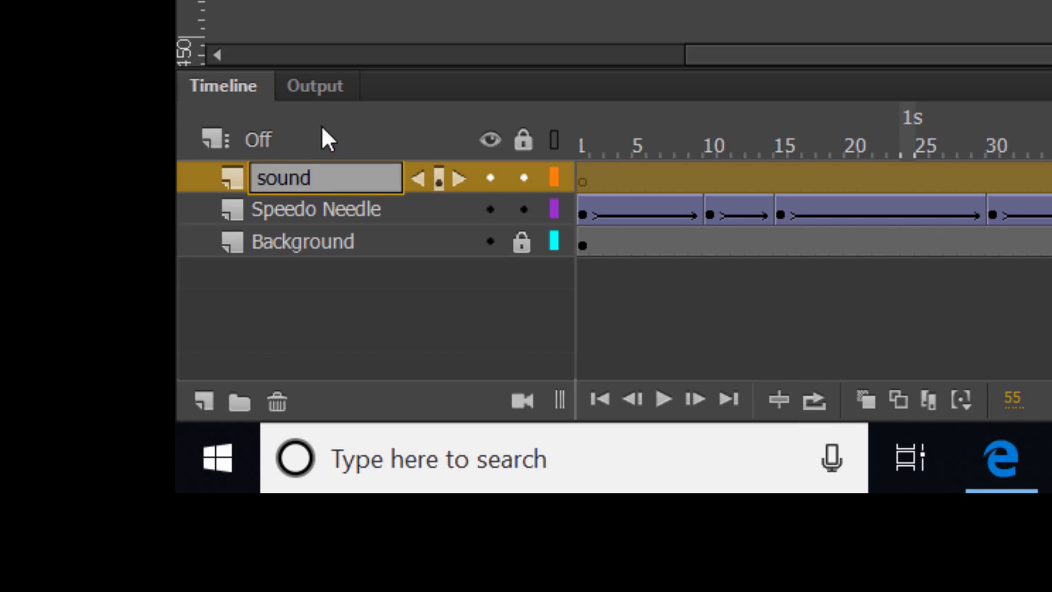
Place the car-revving-WAV.wav sound from the library onto the stage at frame 1 of the sound layer
left_click(584, 176)
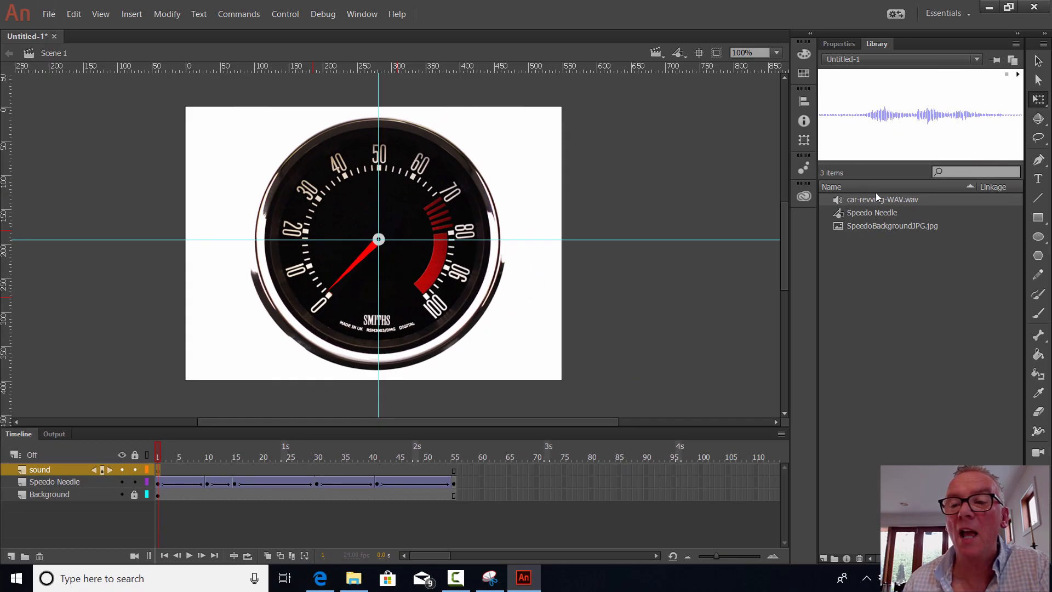
left_click_drag(877, 199, 423, 229)
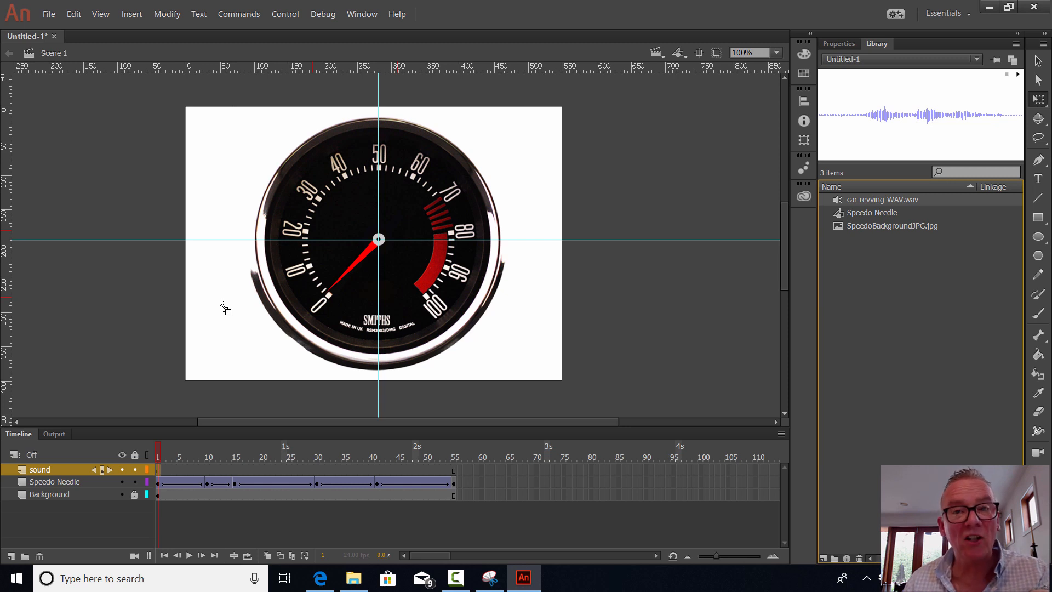
left_click_drag(221, 300, 220, 299)
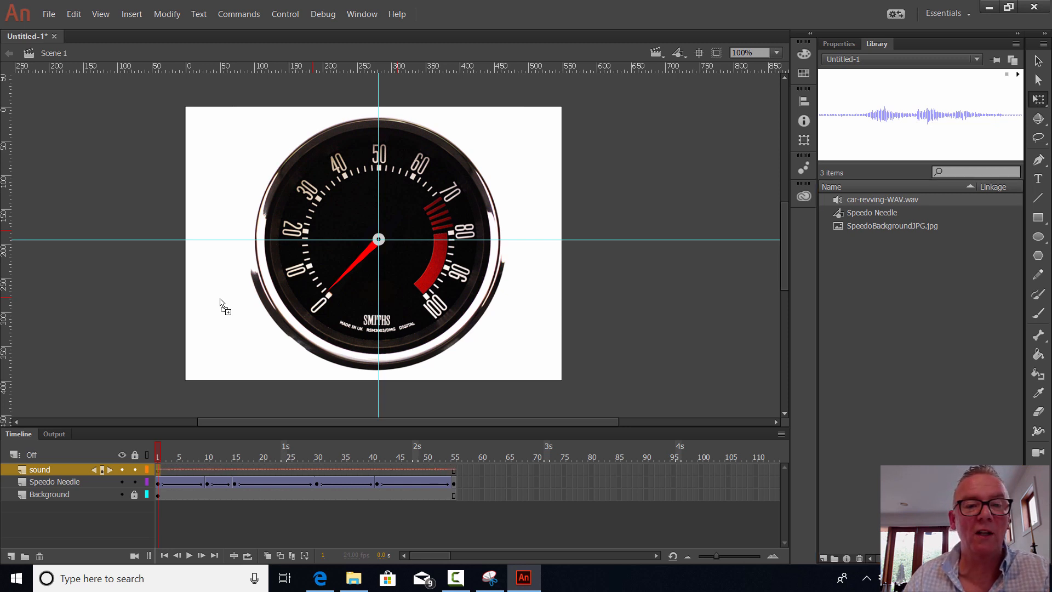
Test the movie with its sound and raise the system volume to hear the revving
key("ctrl+Return")
key("XF86AudioRaiseVolume")
key("XF86AudioRaiseVolume")
key("XF86AudioRaiseVolume")
key("XF86AudioRaiseVolume")
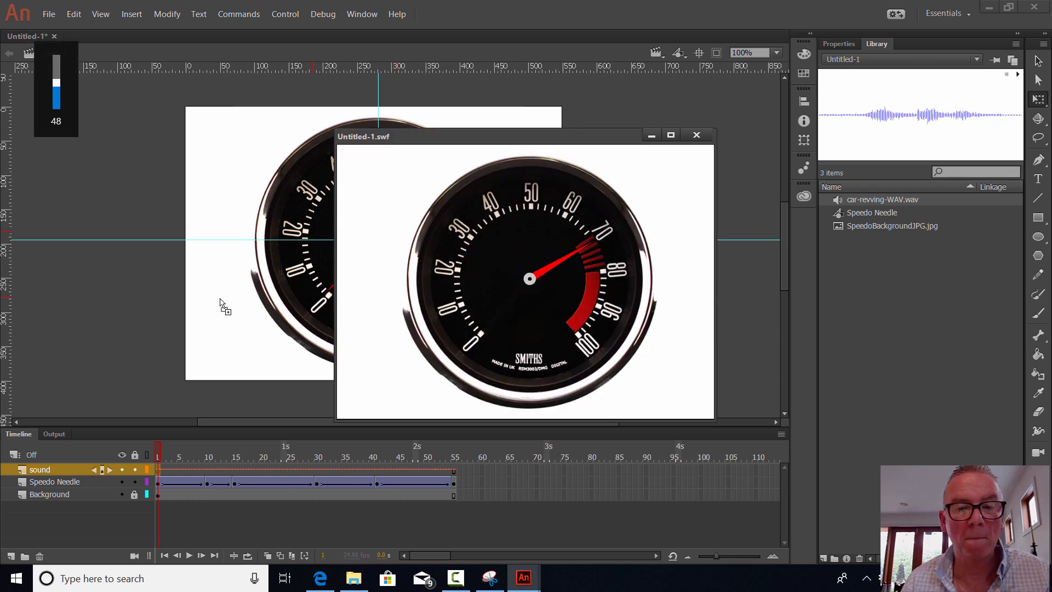